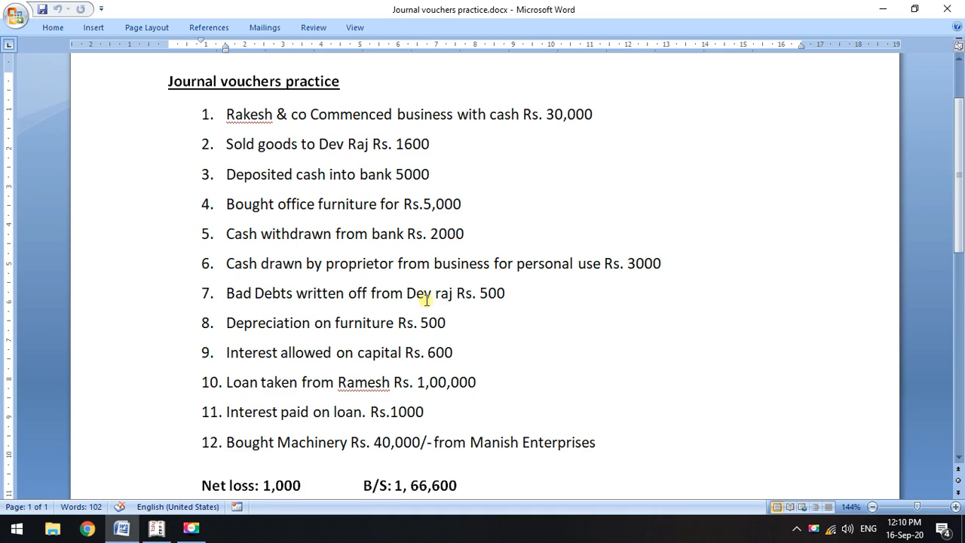
- Review the journal voucher transactions and the table of ledgers with their groups in the practice document
scroll(426, 300, "down", 3)
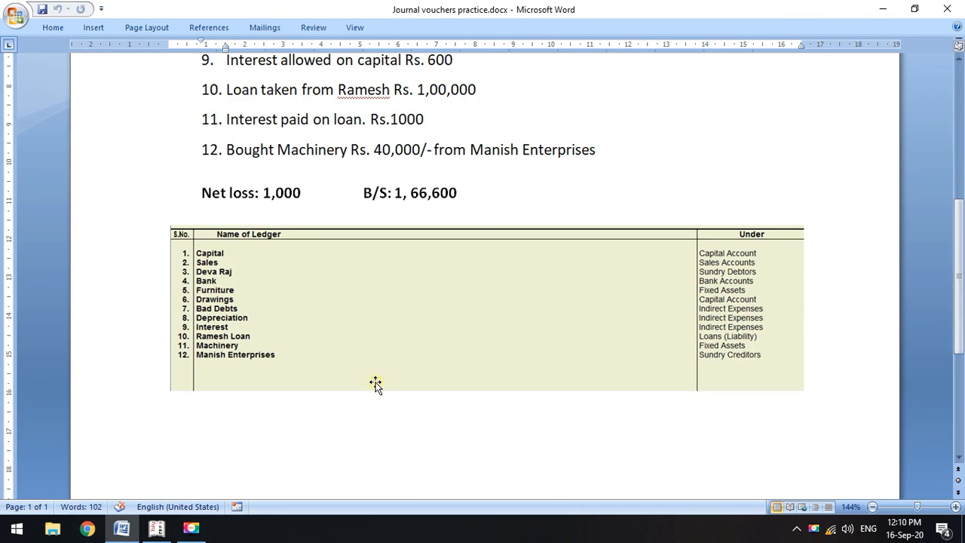
left_click(351, 348)
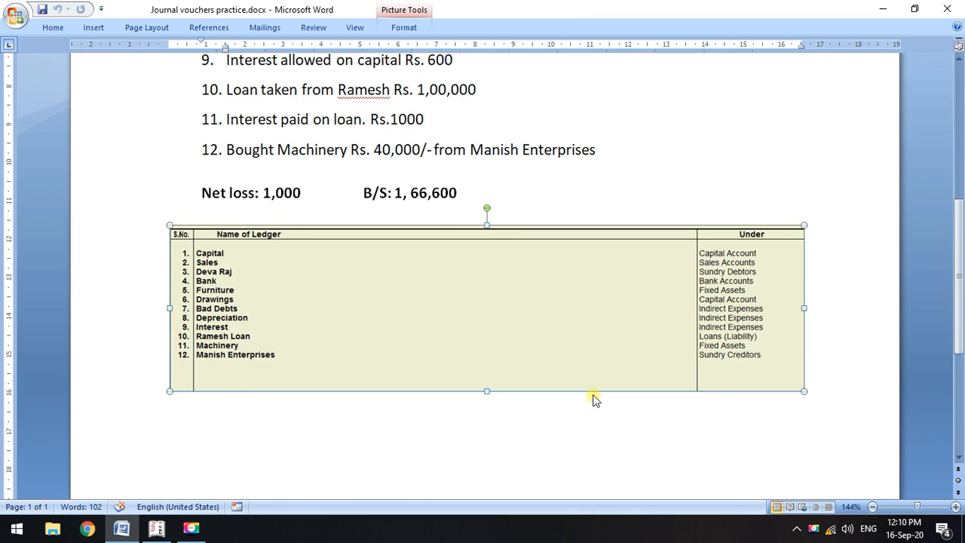
scroll(447, 330, "up", 6)
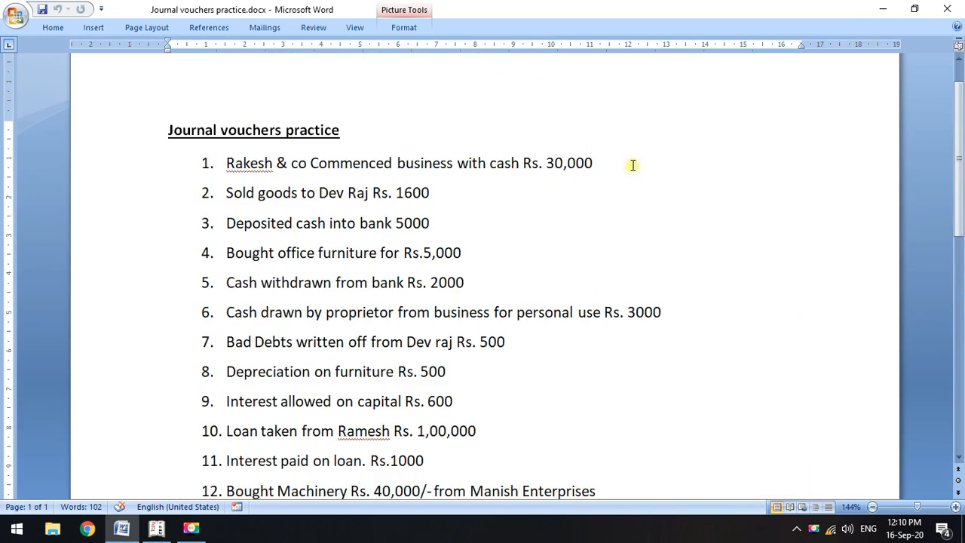
left_click(633, 165)
- Switch to Tally.ERP 9, start working in Educational Mode and shut the company New Comp 1
left_click(882, 9)
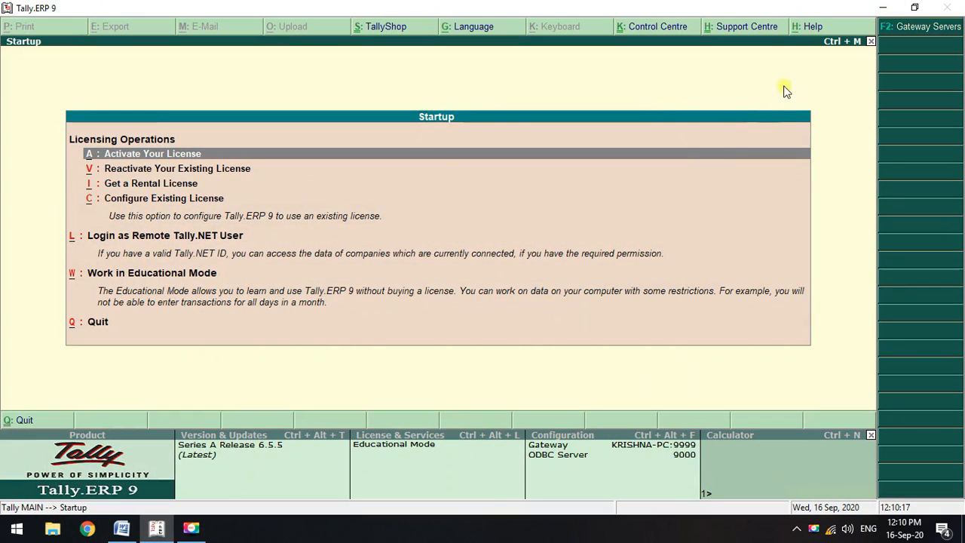
key("w")
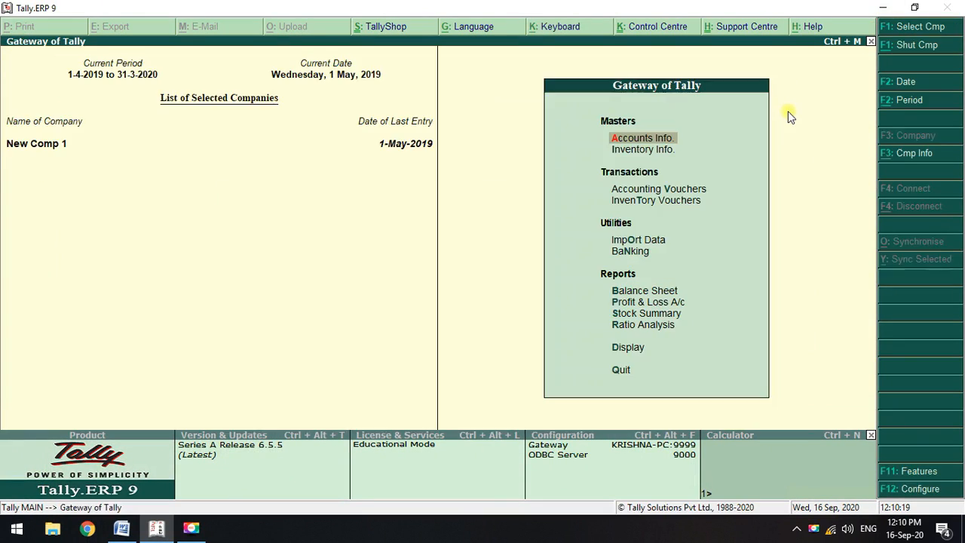
left_click(897, 45)
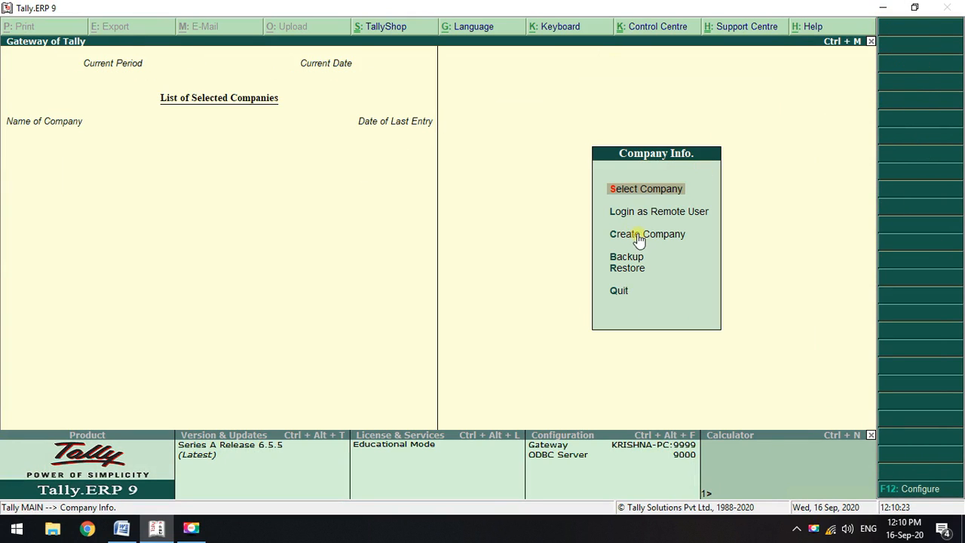
- Begin creating a company and name it Rakesh and Co, as given in the first transaction of the Word document
left_click(638, 240)
key("Return")
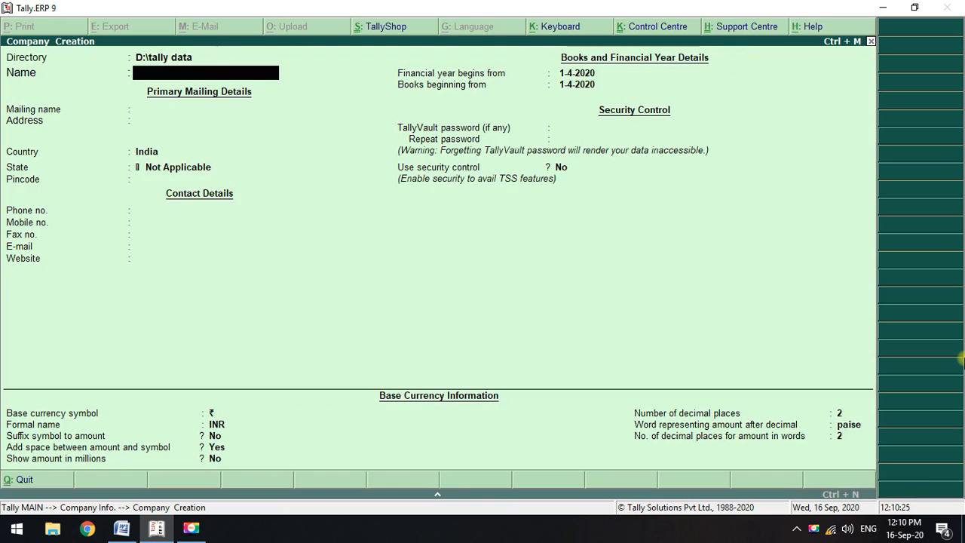
key("alt+Tab")
left_click_drag(225, 162, 396, 163)
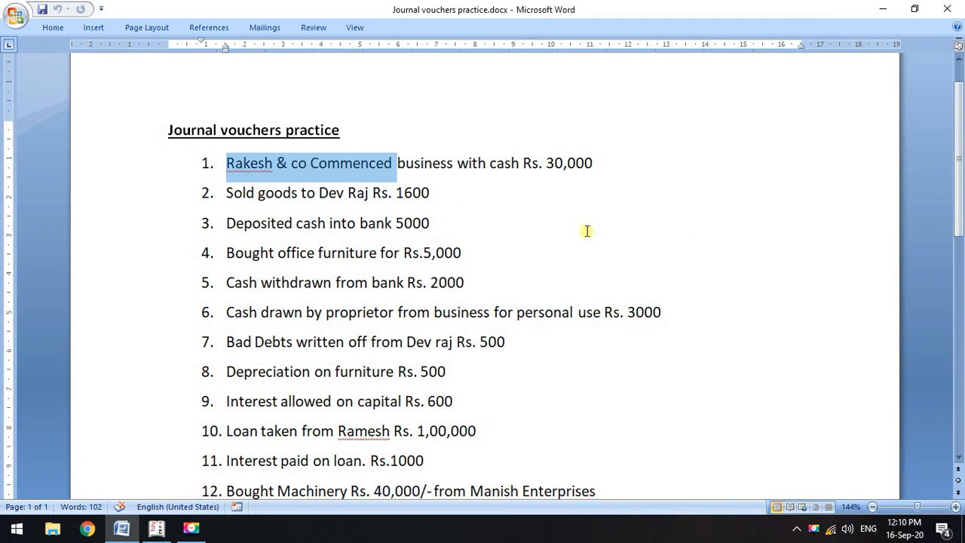
left_click(635, 178)
key("alt+Tab")
type("R")
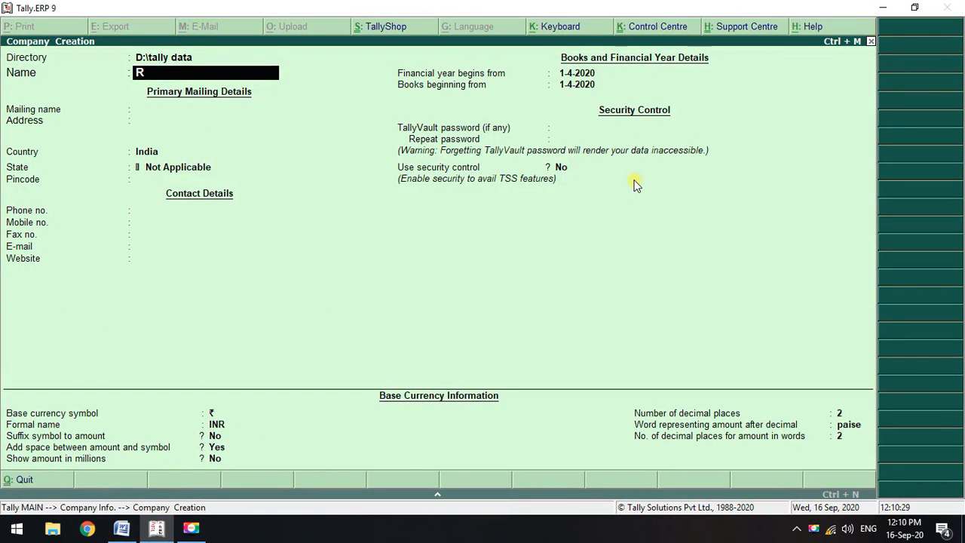
type("akesh and Co")
key("Return")
- Set the new company's state to Andhra Pradesh, keep the other defaults and save the company
key("Return")
key("Return")
key("Return")
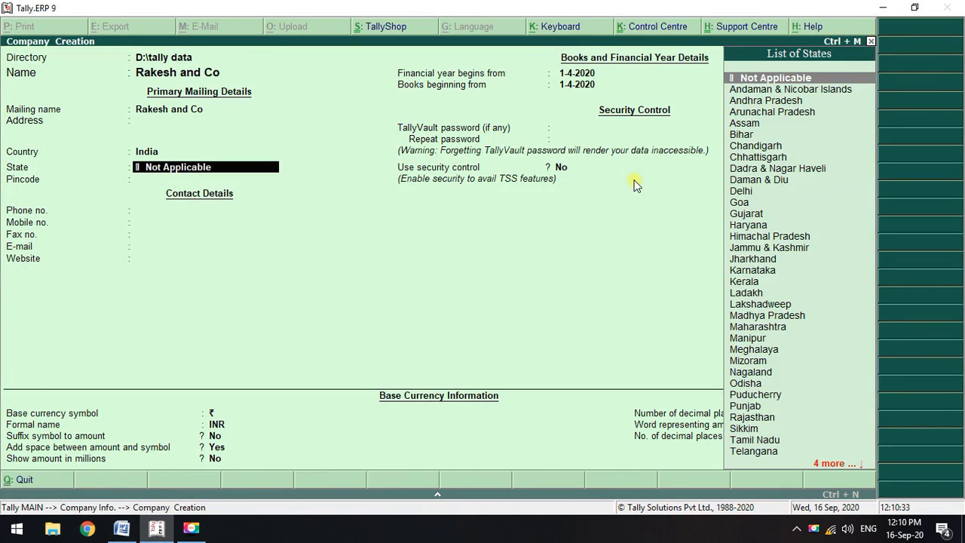
key("Down")
key("Down")
key("Return")
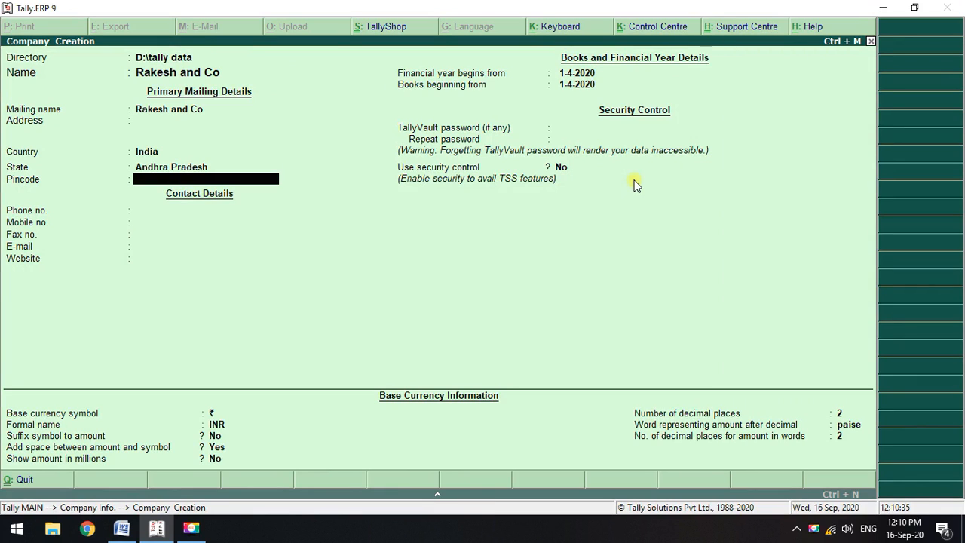
key("ctrl+a")
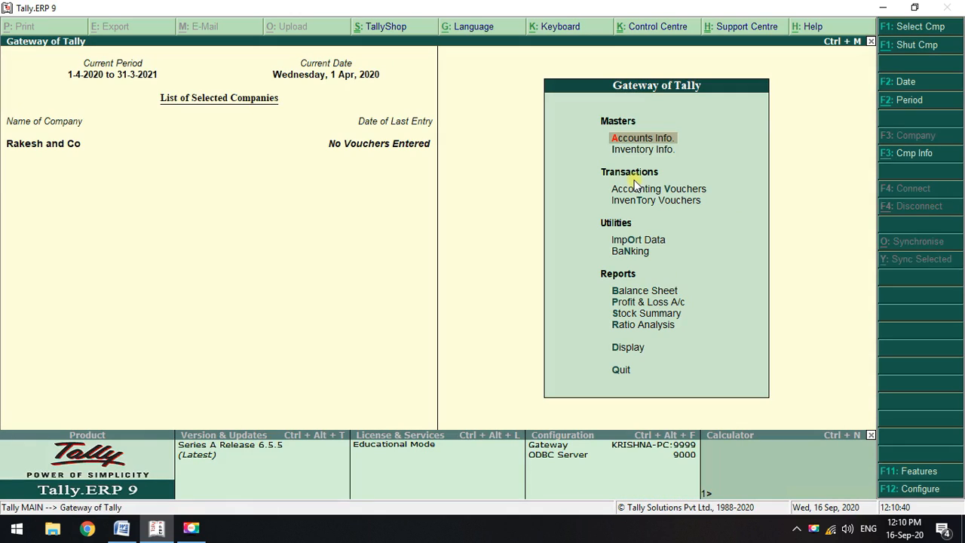
- Start creating a single ledger named Capital under the Capital Account group
key("Return")
key("Down")
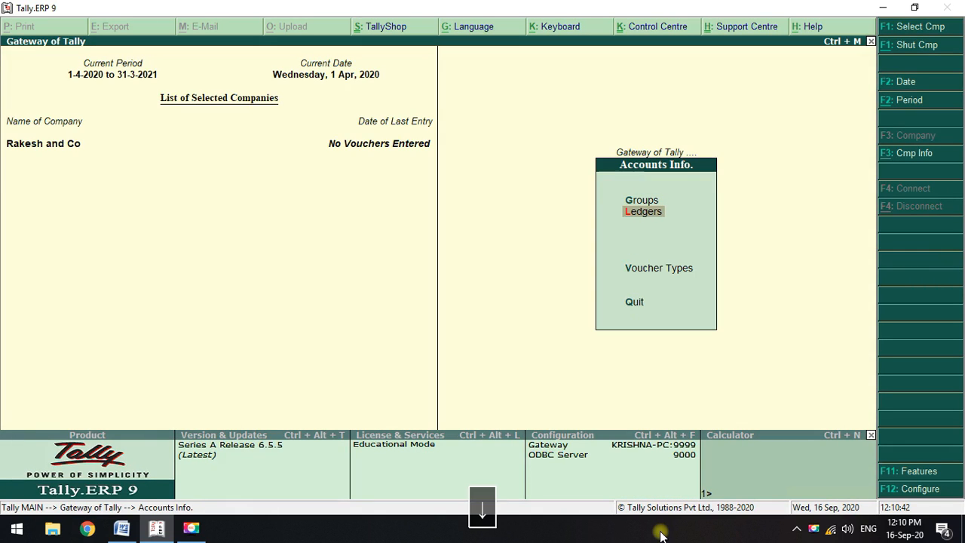
key("Return")
key("Return")
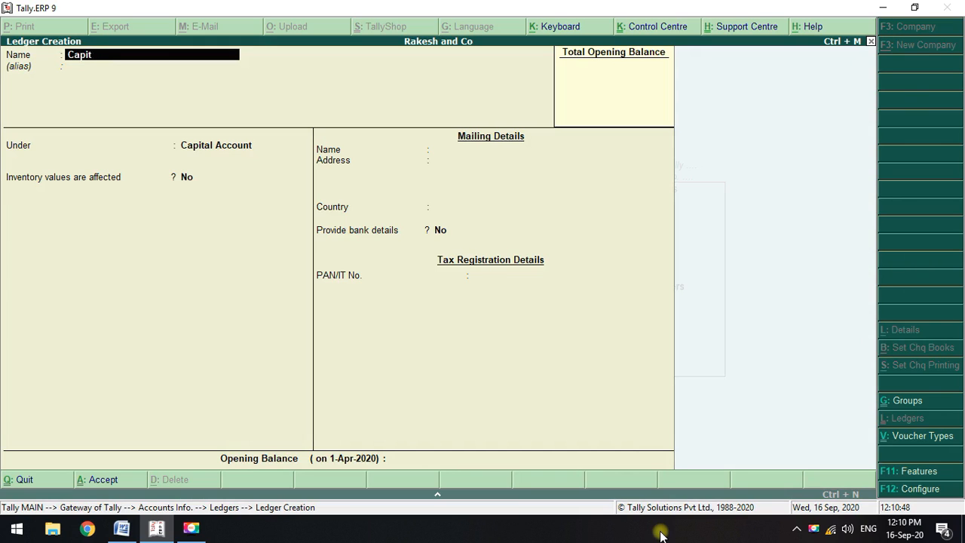
key("Return")
key("Return")
key("Return")
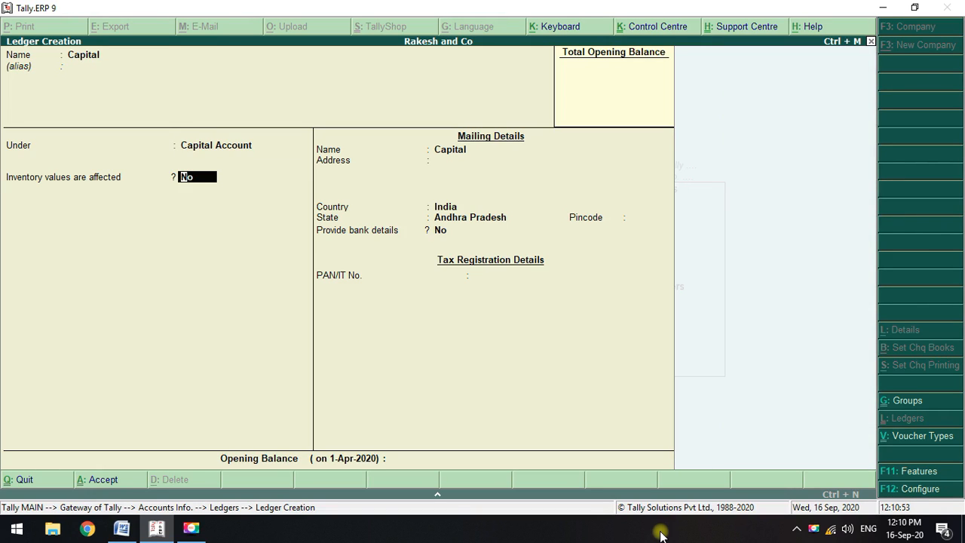
- Keep inventory values affected and bank details at No, and save the Capital ledger
left_click(188, 144)
key("Return")
key("Return")
left_click(501, 236)
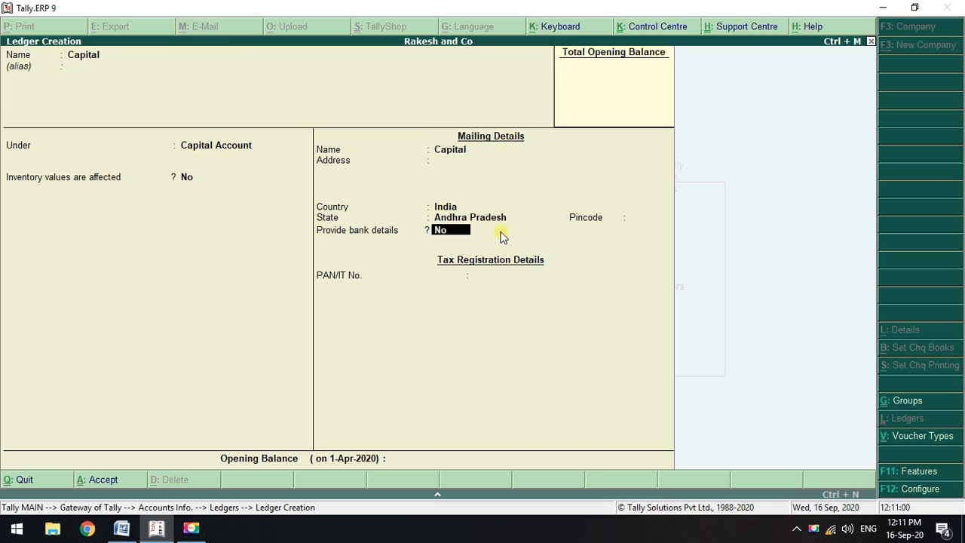
left_click(111, 480)
left_click(111, 481)
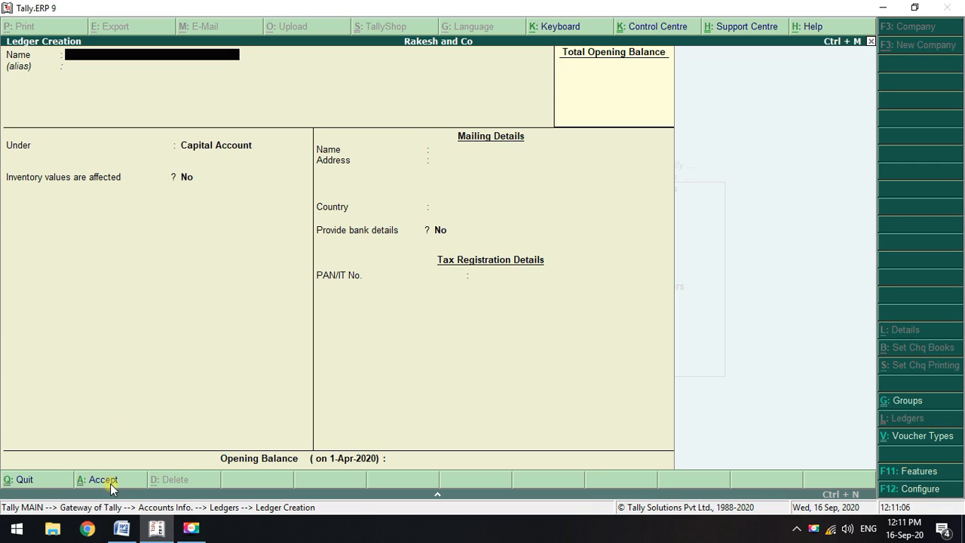
- Check the next transaction in Word, and enter a ledger named Sales under Sales Accounts in Tally
key("alt+Tab")
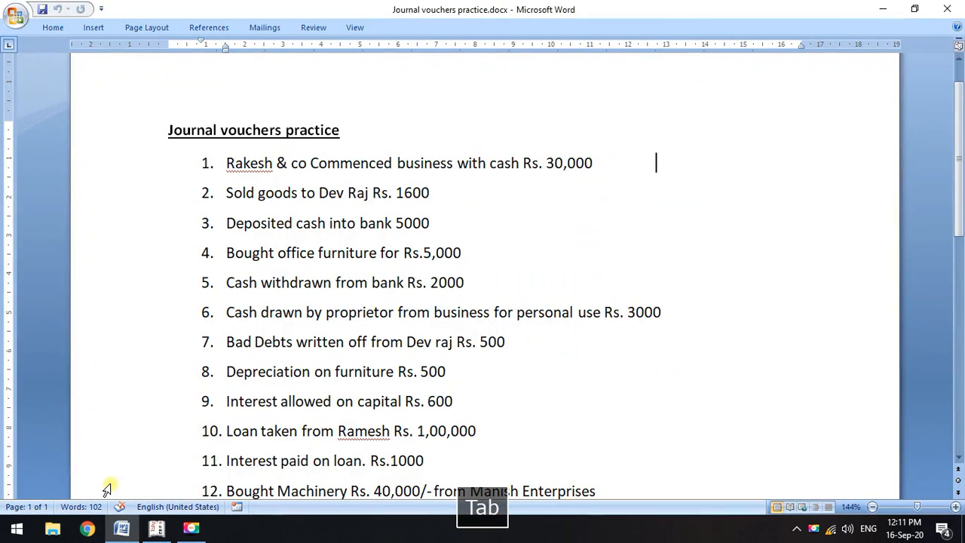
key("alt+Tab")
type("Sal")
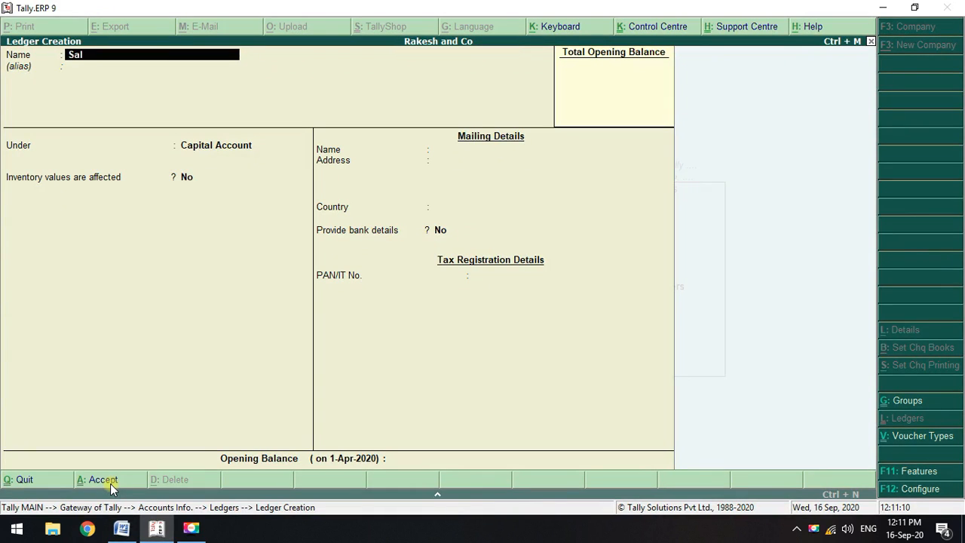
key("Return")
key("Return")
type("S")
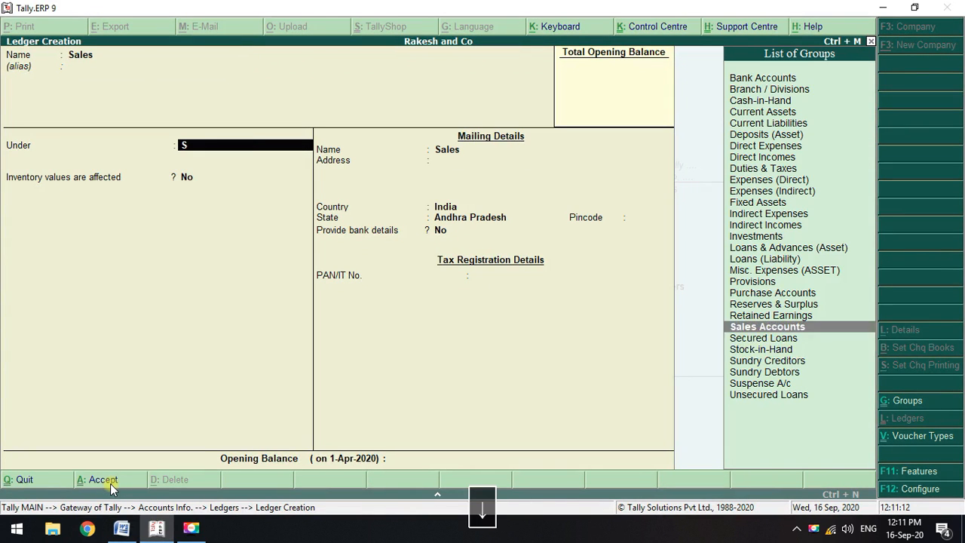
key("Down")
key("Up")
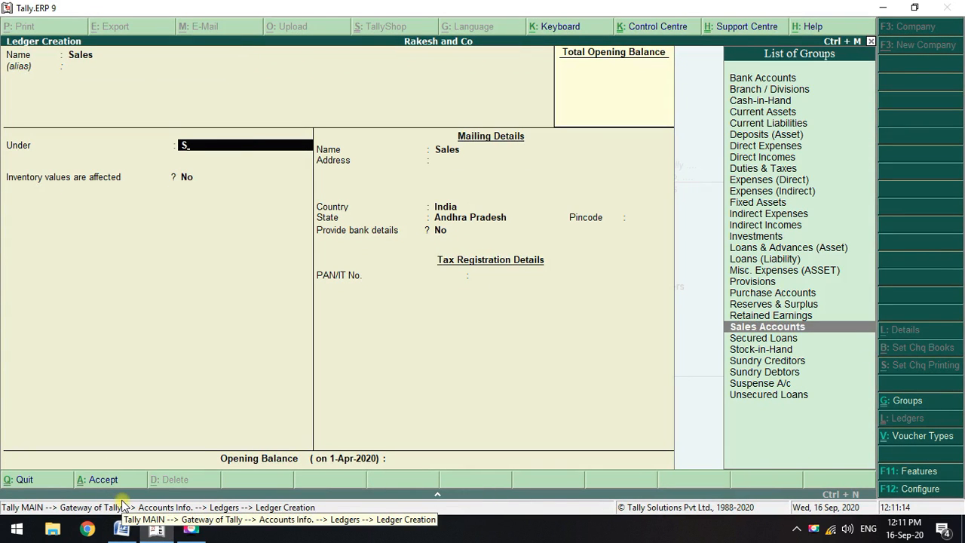
key("Return")
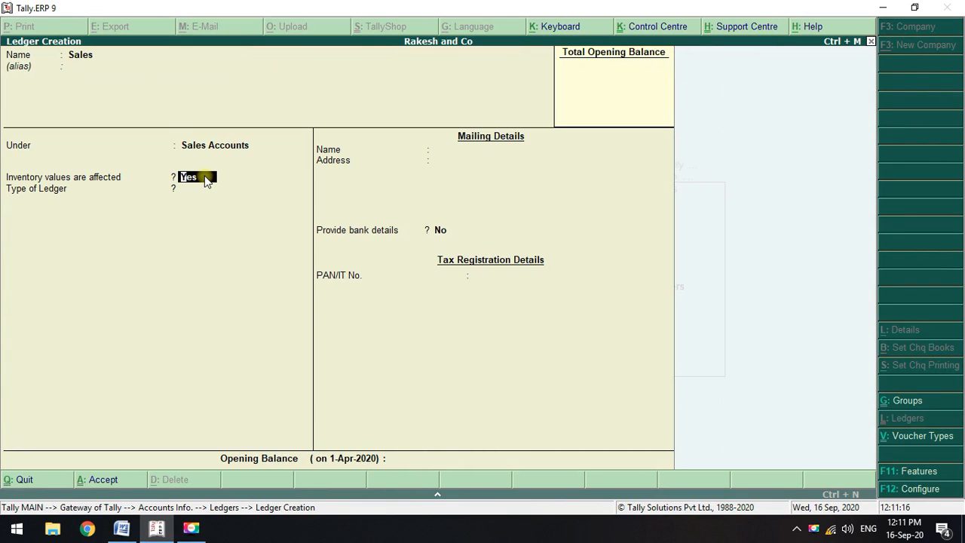
- Keep inventory values affected at Yes and the ledger type as Not Applicable, and save the Sales ledger
key("Return")
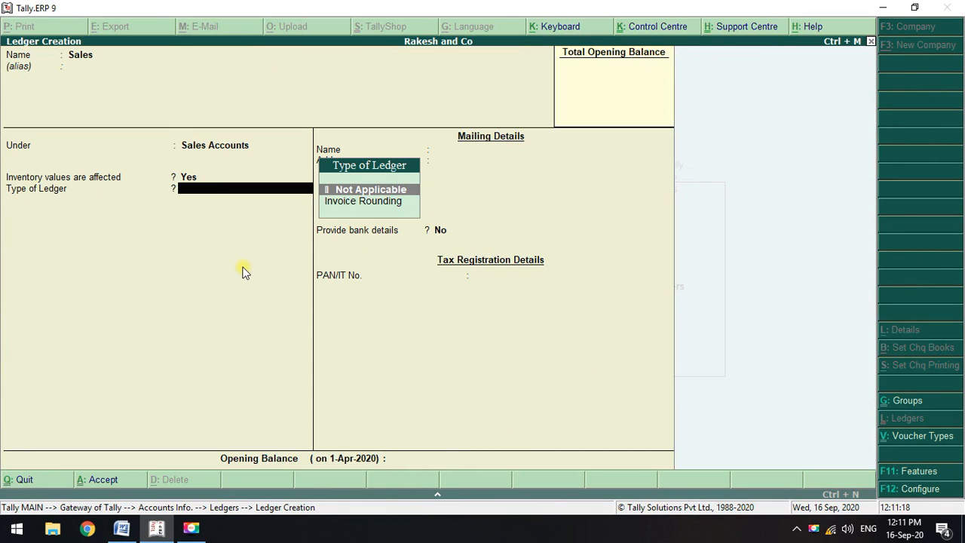
key("Return")
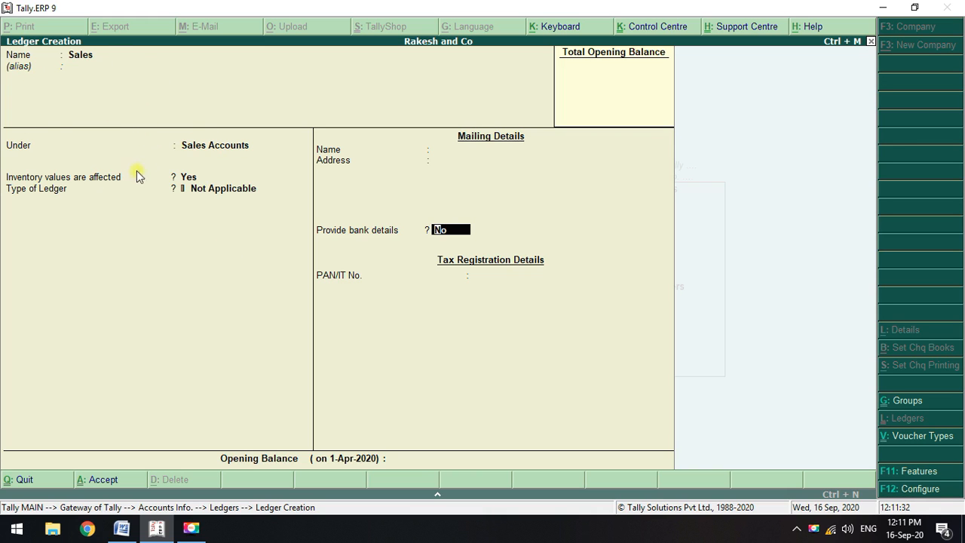
key("Return")
key("Return")
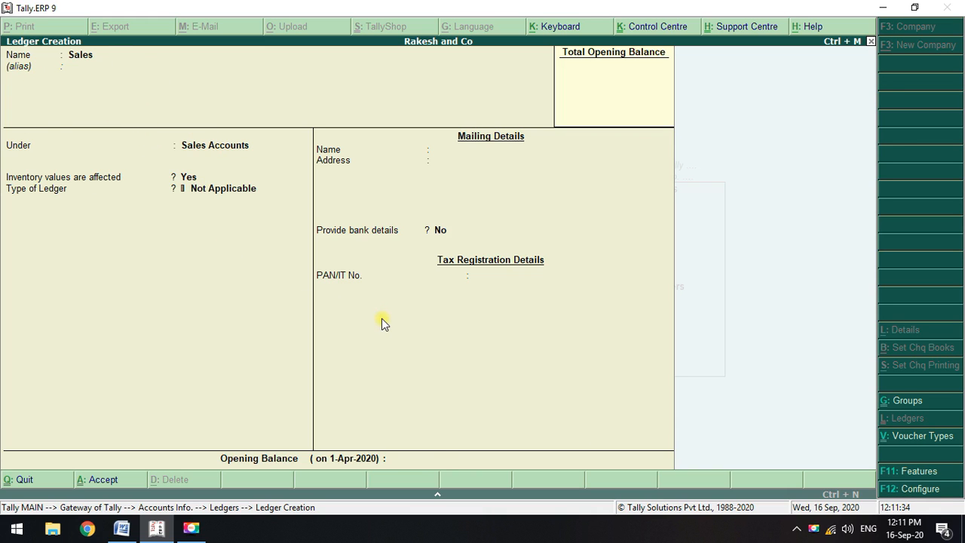
key("Return")
- Look up the customer in transaction 2 in Word, and enter a Tally ledger with the customer's name under Sundry Debtors
key("alt+Tab")
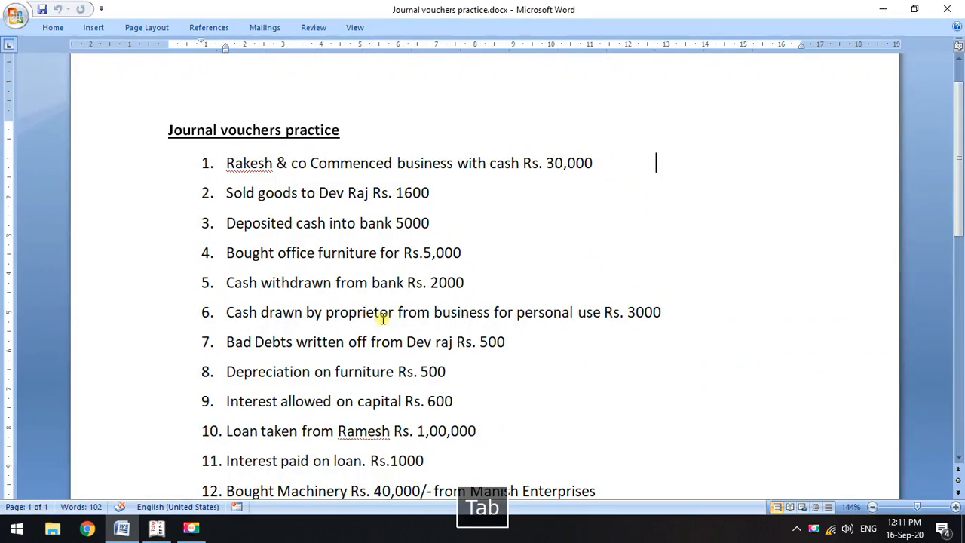
left_click_drag(301, 193, 426, 198)
key("alt+Tab")
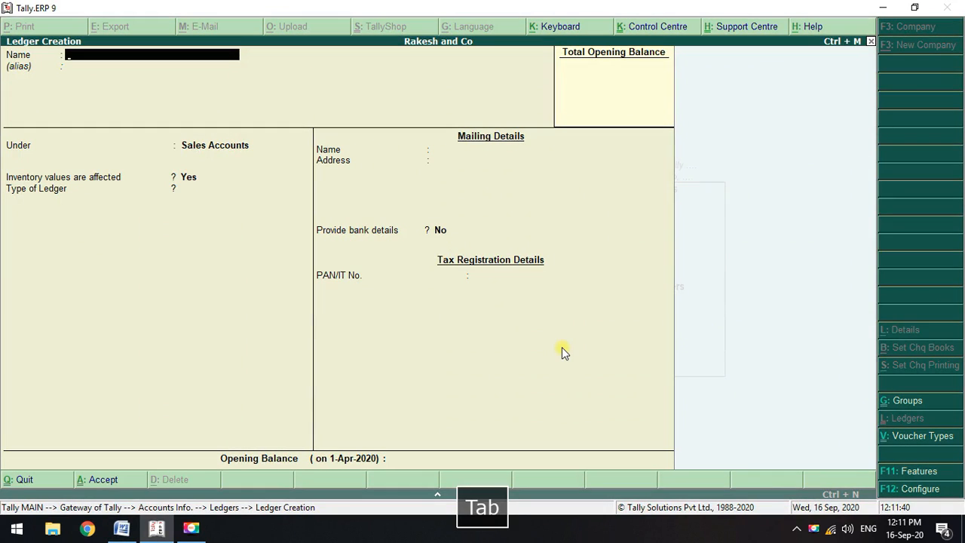
type("Dev Raj")
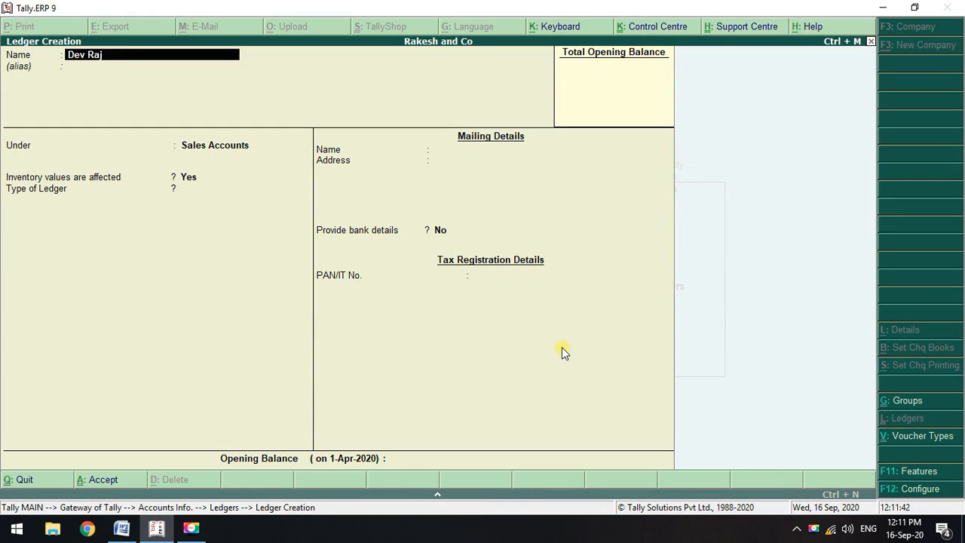
key("Return")
key("Down")
key("Down")
key("Down")
key("Down")
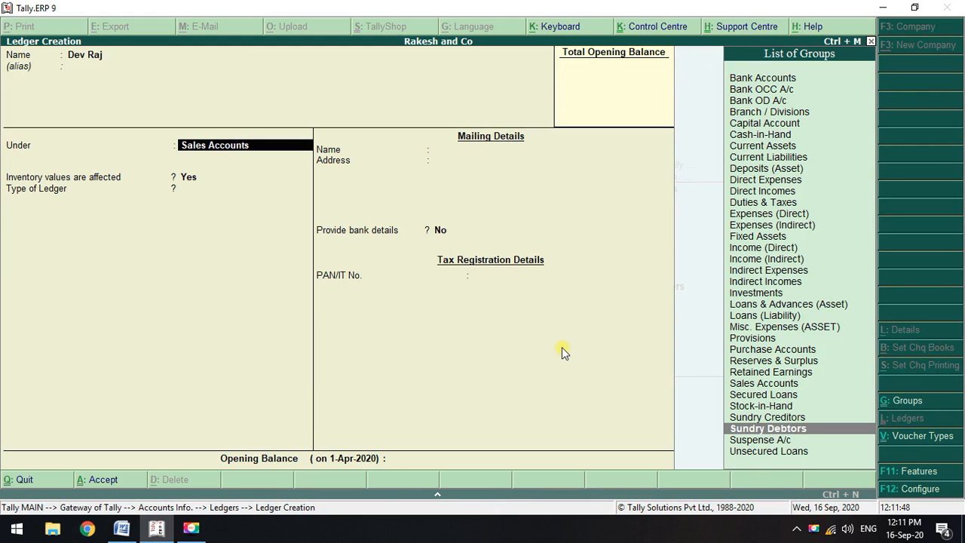
key("Return")
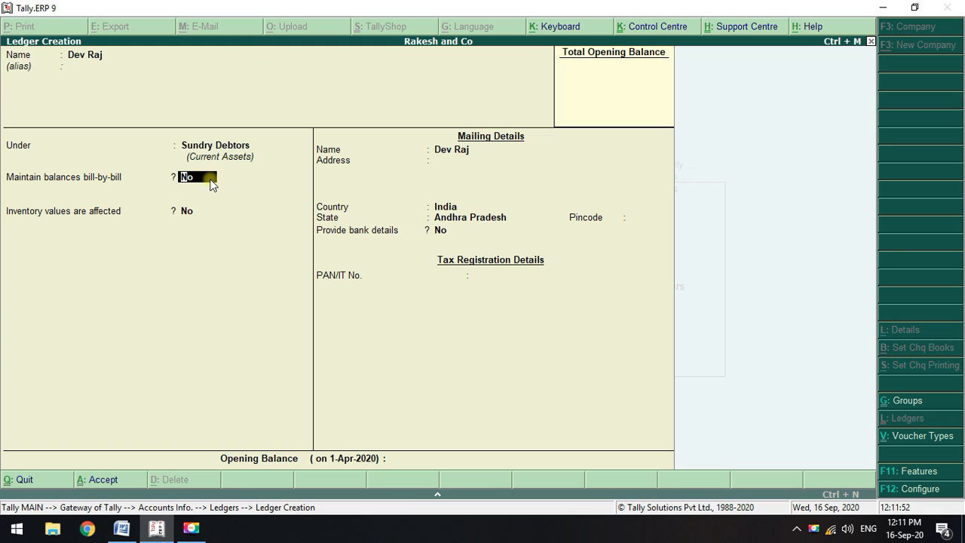
- Set the customer ledger to maintain balances bill-by-bill, leave the credit period blank and save it
type("yes")
key("Return")
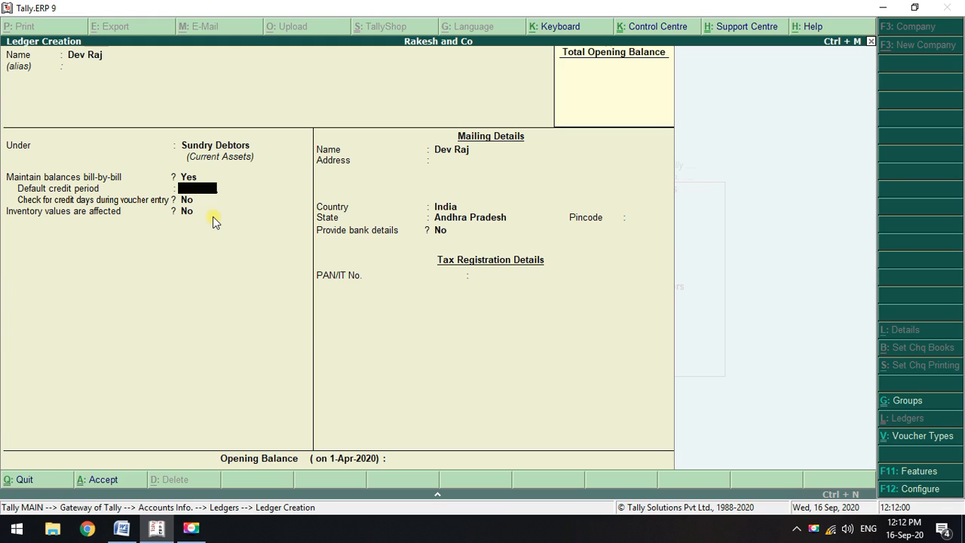
key("Return")
key("Return")
key("Return")
key("Return")
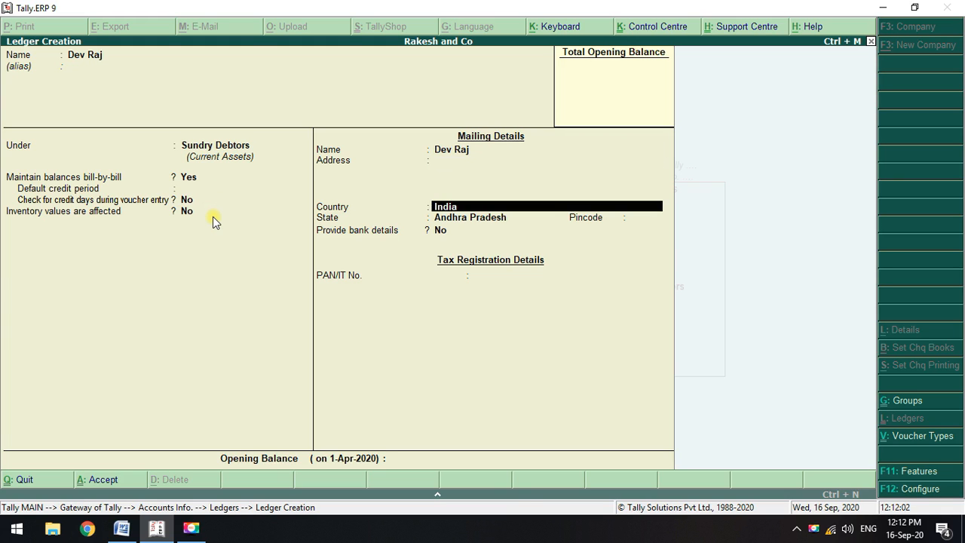
key("ctrl+a")
- Check transaction 3 in Word, and enter a Tally ledger named Bank under Bank Accounts
key("alt+Tab")
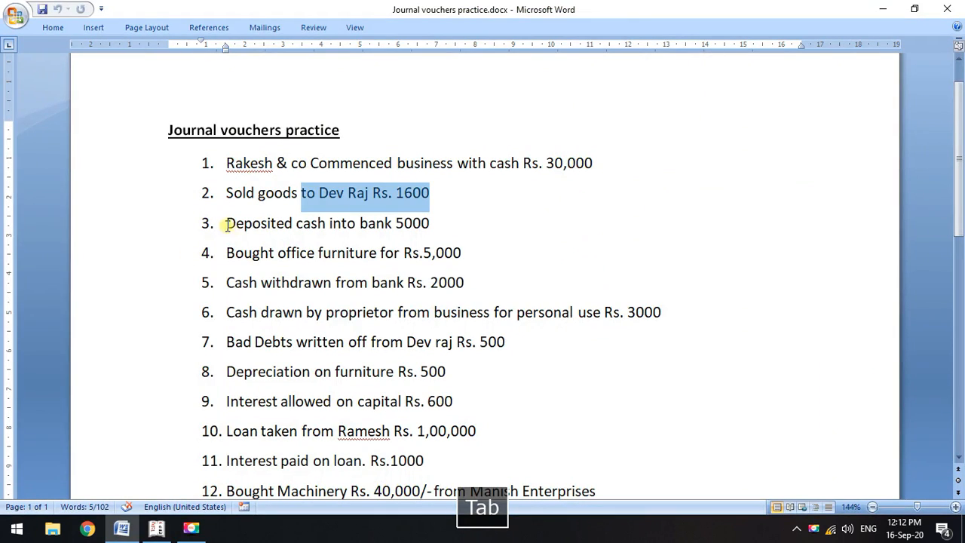
left_click_drag(226, 223, 487, 239)
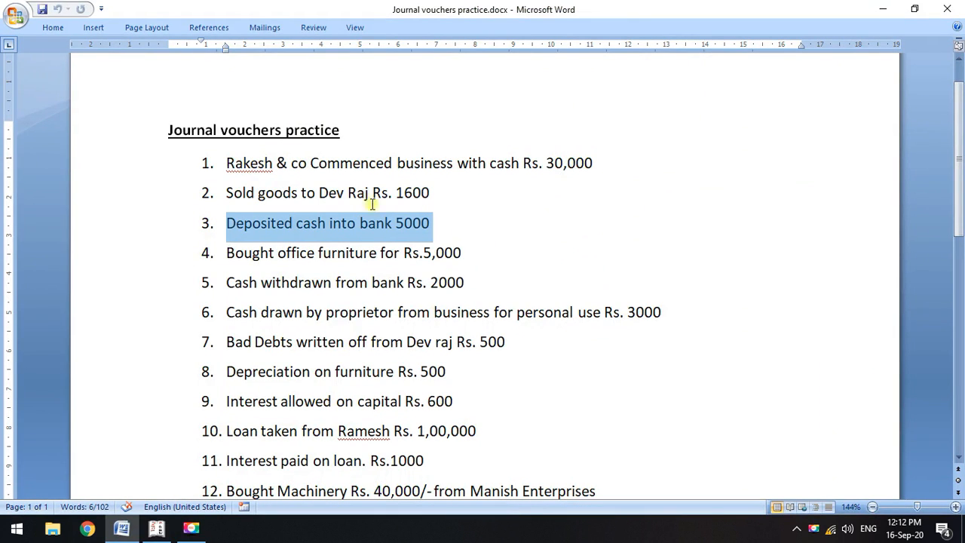
key("alt+Tab")
type("Ba")
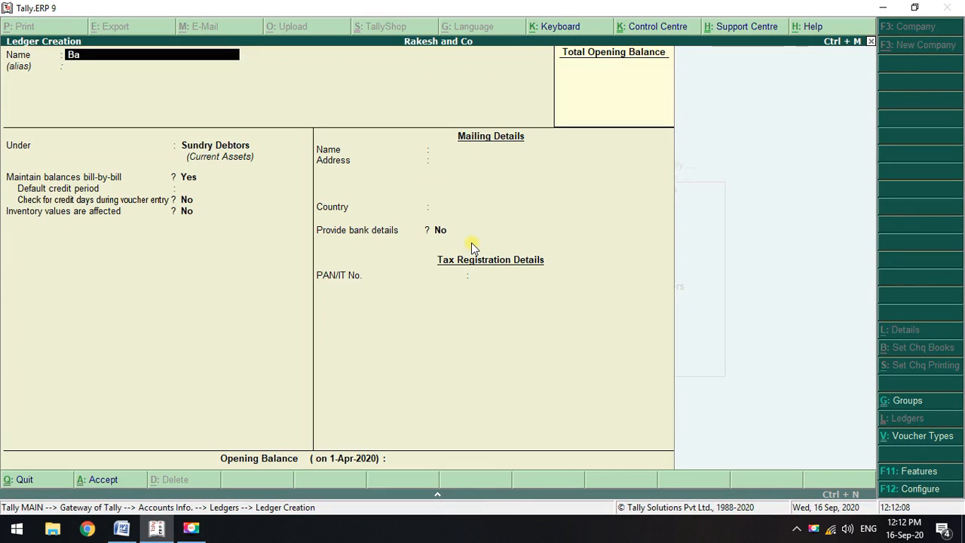
type("nk")
key("Return")
key("Return")
type("B")
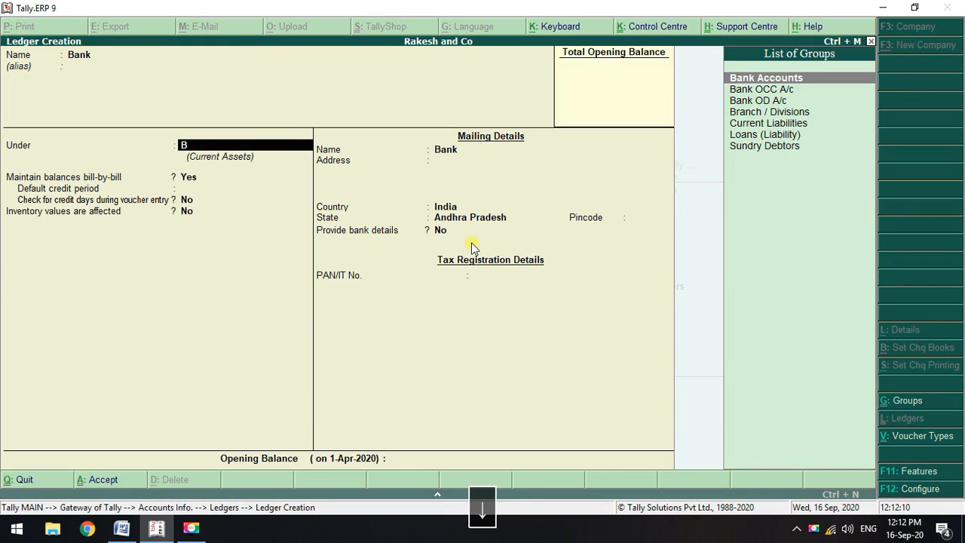
key("Return")
- Keep the default bank account details, with cheque books and cheque printing set to No, and save the Bank ledger
key("Return")
key("Return")
key("Return")
key("Return")
key("Return")
key("Return")
key("Return")
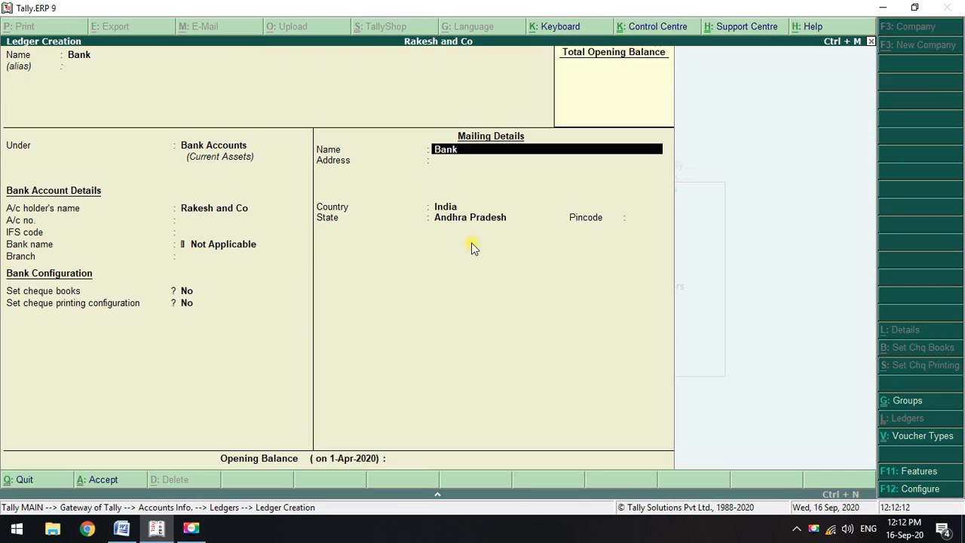
key("ctrl+a")
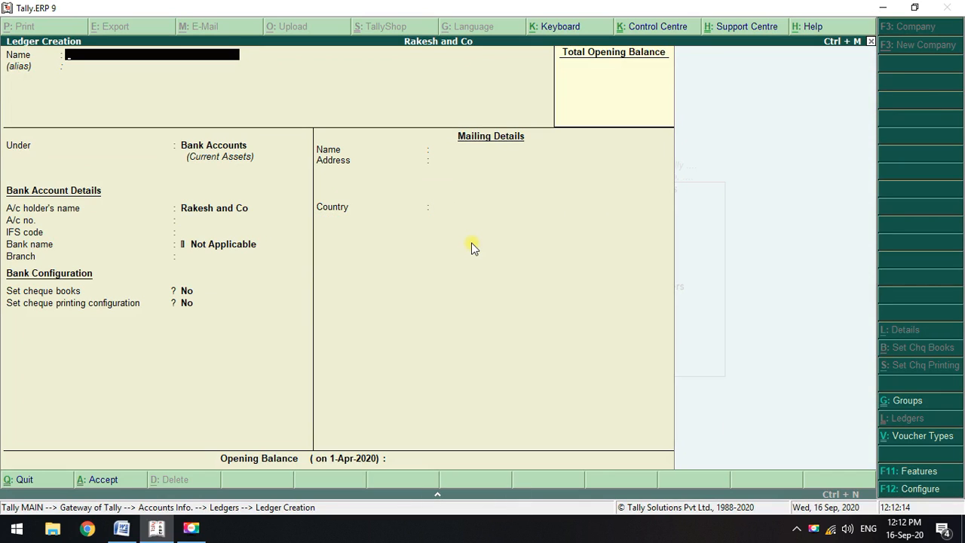
- Check the next transaction in Word, and enter Furniture as the name of a new Tally ledger
key("alt+Tab")
key("alt+Tab")
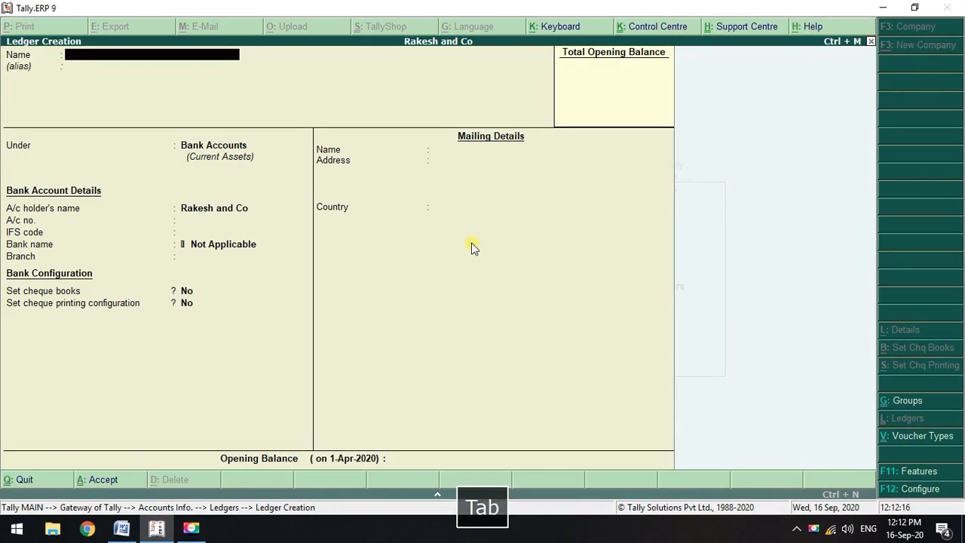
type("Furnit")
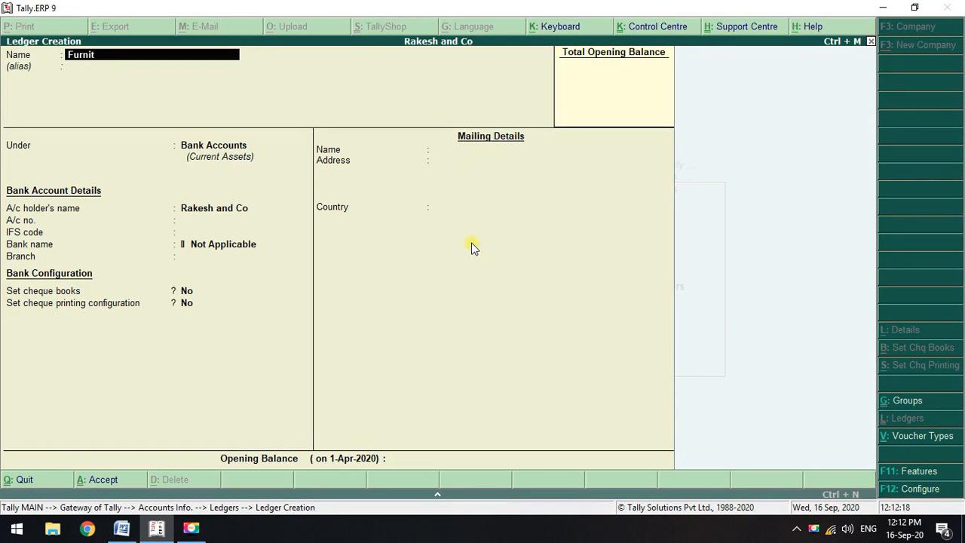
type("ure")
key("Return")
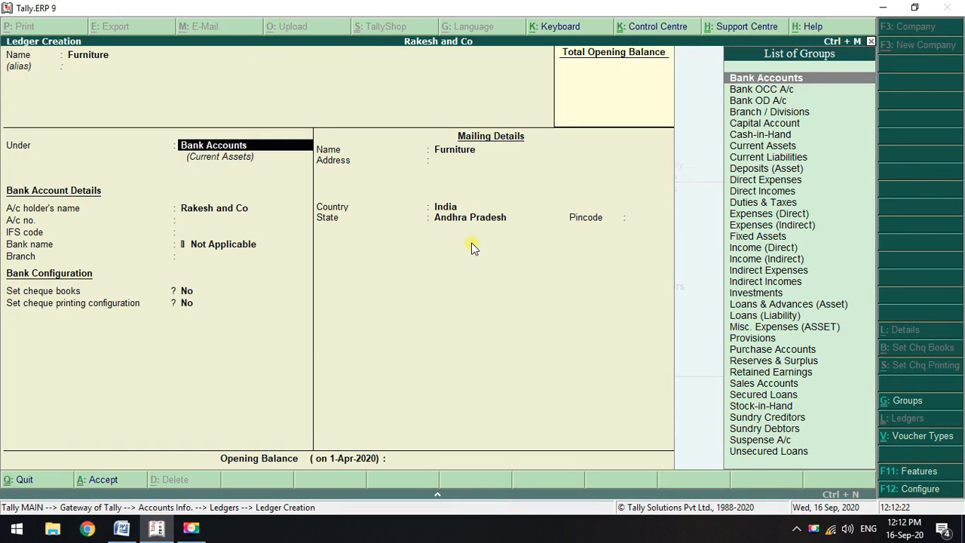
- Place the Furniture ledger under Fixed Assets, keep inventory values affected at No and save it
key("Down")
key("Down")
key("Down")
key("Down")
key("Down")
key("Down")
key("Down")
key("Down")
key("Down")
key("Down")
key("Down")
key("Down")
key("Down")
key("Down")
key("Down")
key("Down")
key("Up")
key("Up")
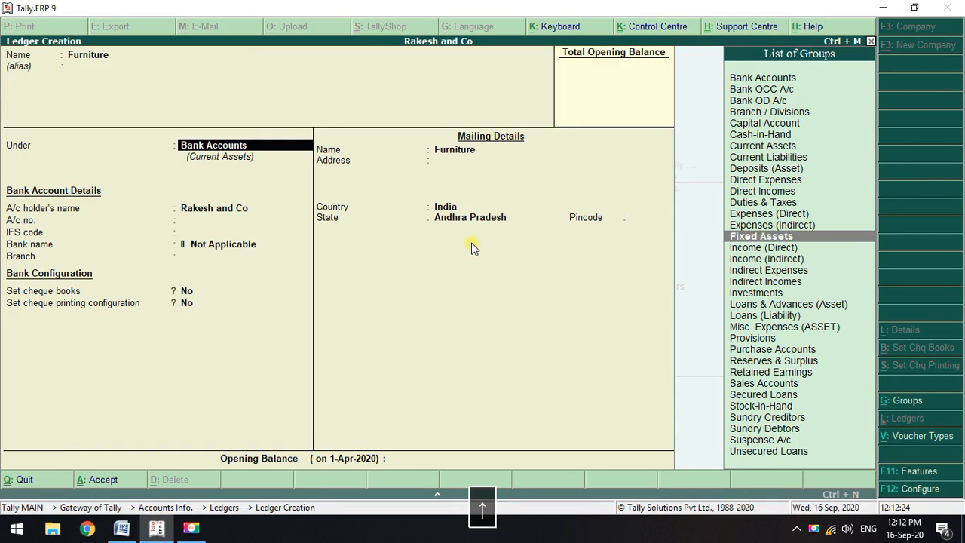
key("Up")
key("Down")
key("Return")
key("Return")
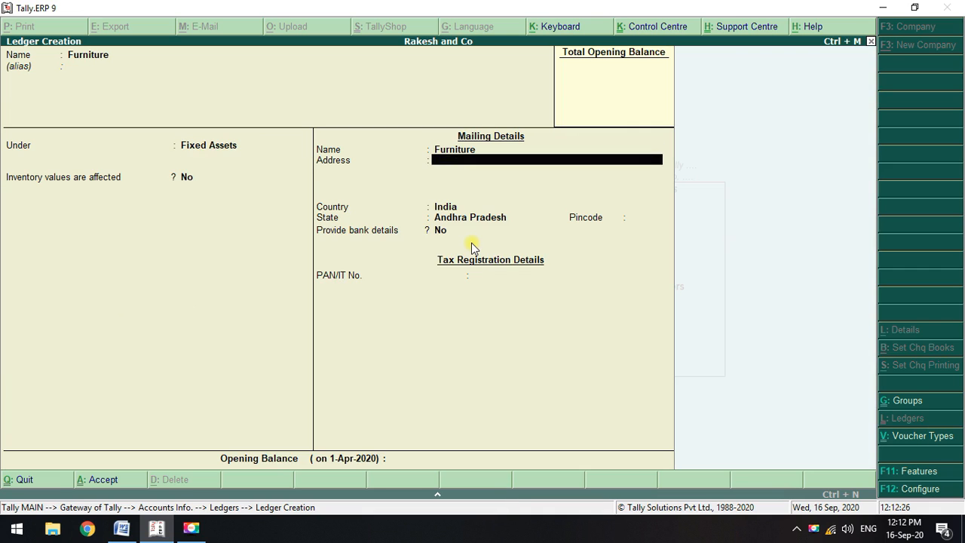
key("ctrl+a")
- Review transactions 4 to 6 in Word, and enter Drawings as the name of a new Tally ledger
key("alt+Tab")
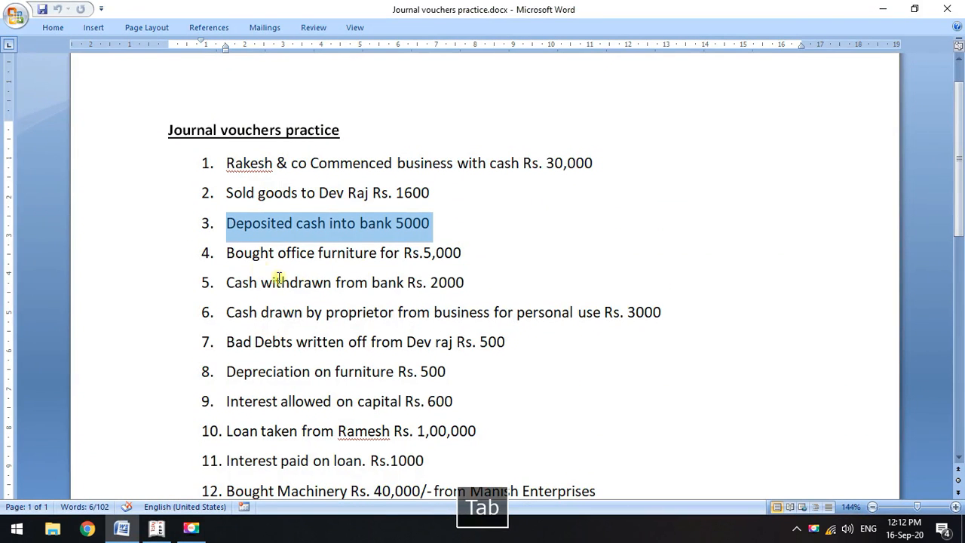
left_click_drag(226, 254, 482, 250)
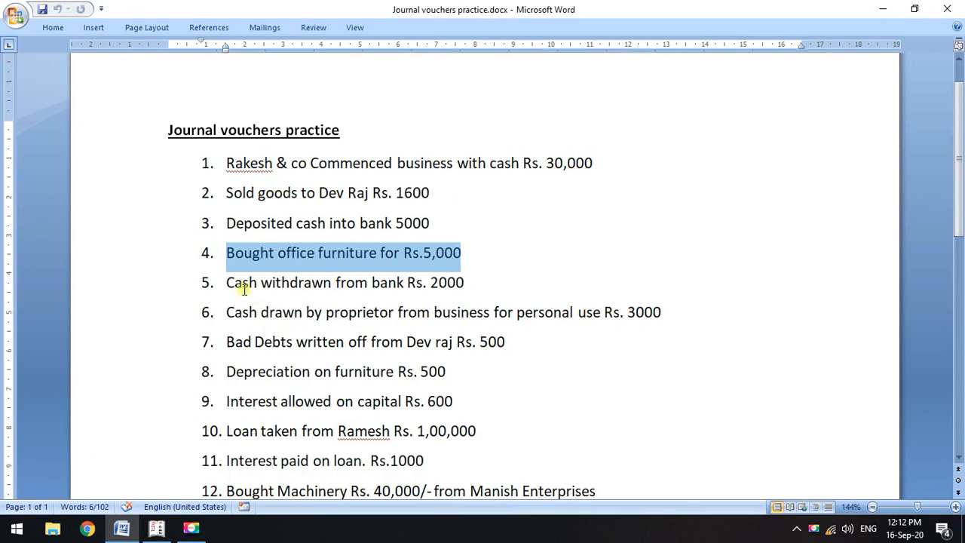
left_click_drag(226, 284, 513, 282)
left_click_drag(226, 312, 652, 306)
key("alt+Tab")
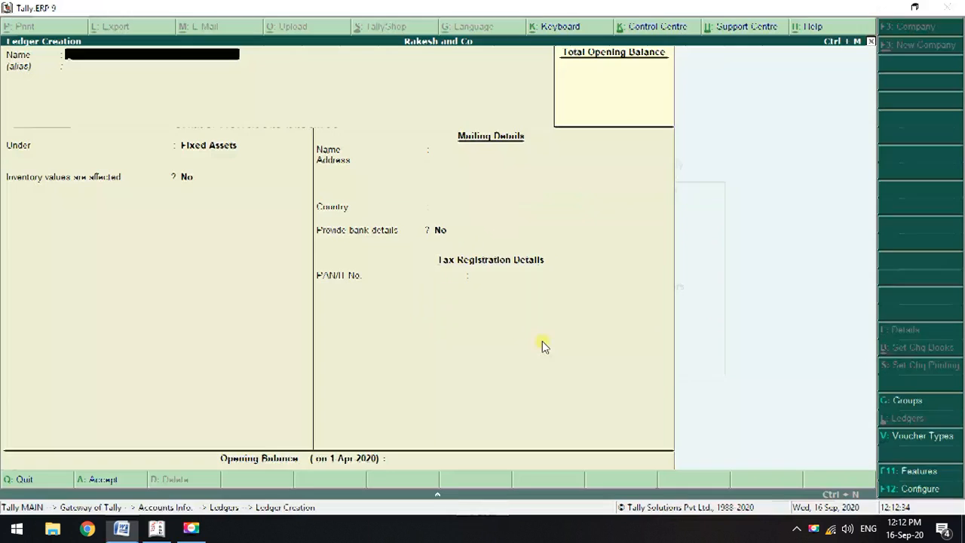
type("Drawi")
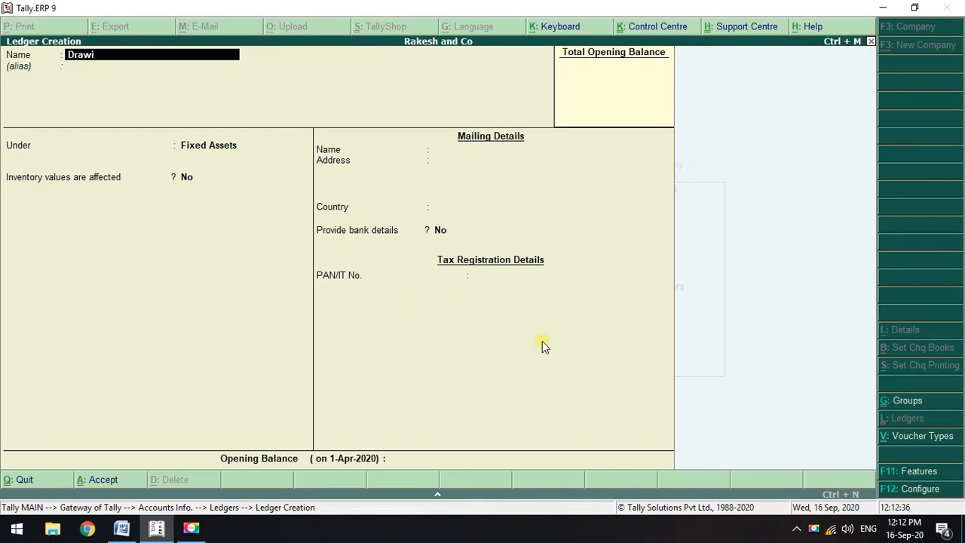
type("ngs")
key("Return")
key("Return")
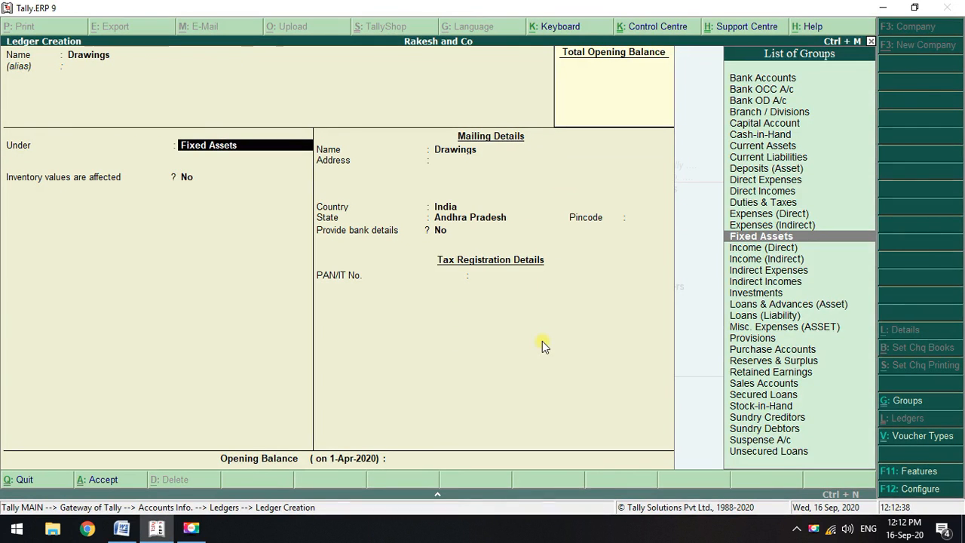
- Place the Drawings ledger under Capital Account, keep inventory values affected at No and save it
key("Up")
key("Up")
key("Up")
key("Up")
key("Up")
key("Up")
key("Up")
key("Up")
key("Up")
key("Up")
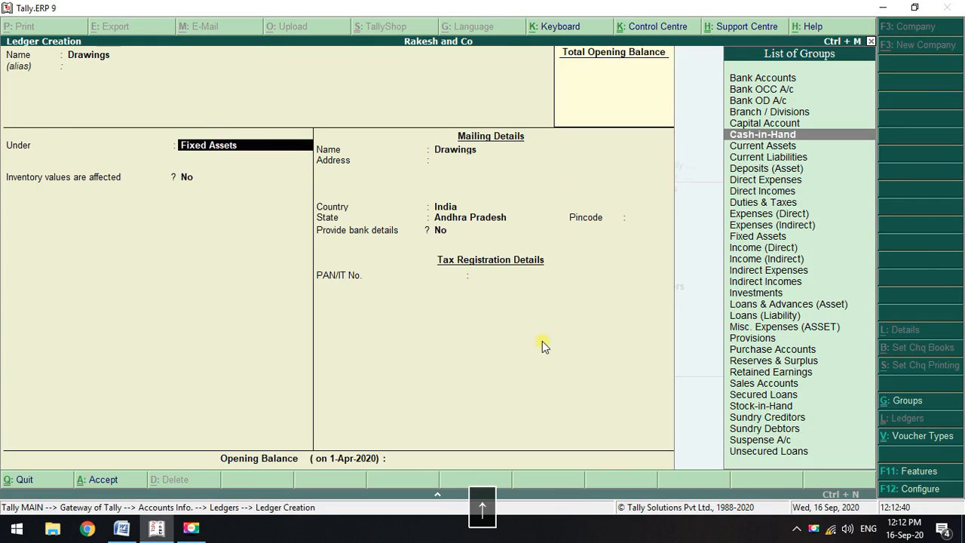
key("Return")
key("Return")
key("Return")
key("Return")
key("ctrl+a")
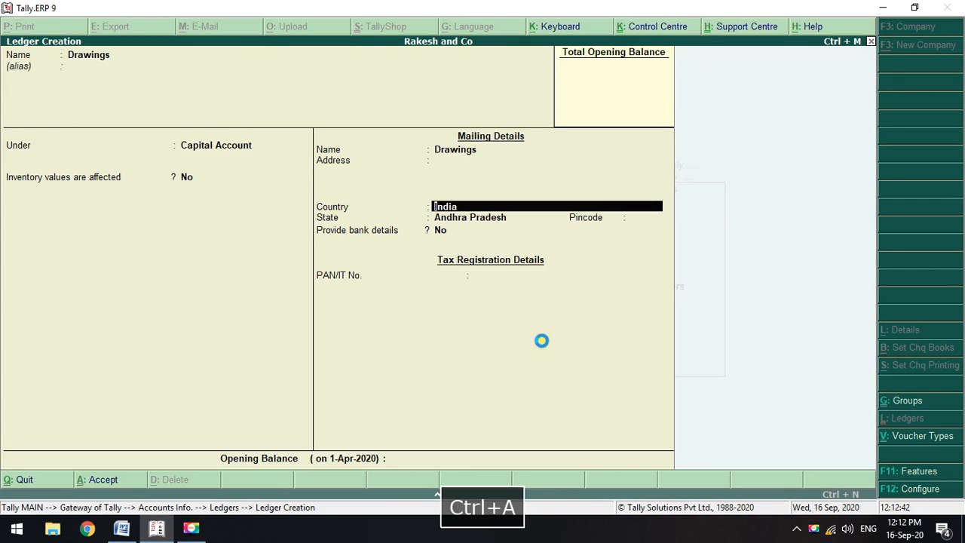
- Check transaction 7 in Word, and create a Tally ledger named Bad Debts under Indirect Expenses
key("alt+Tab")
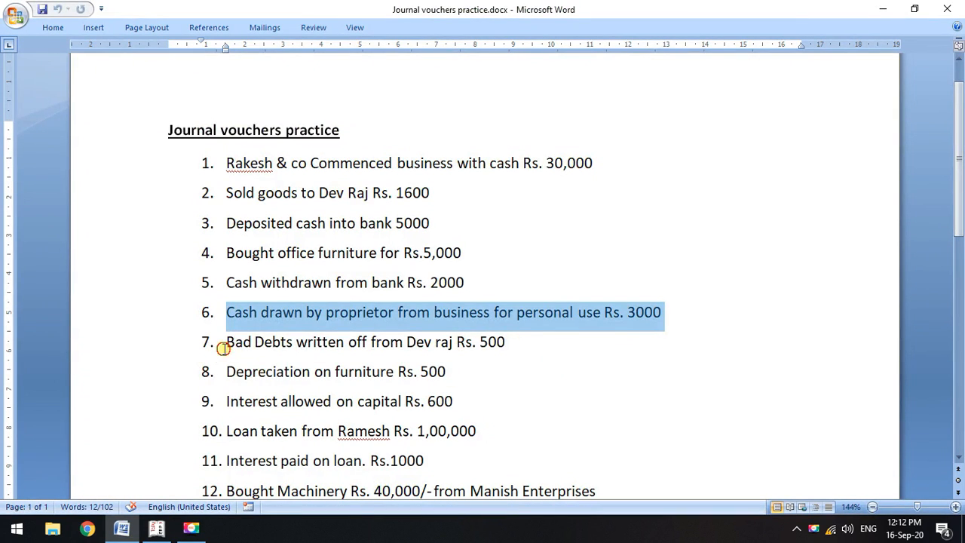
left_click_drag(225, 343, 529, 339)
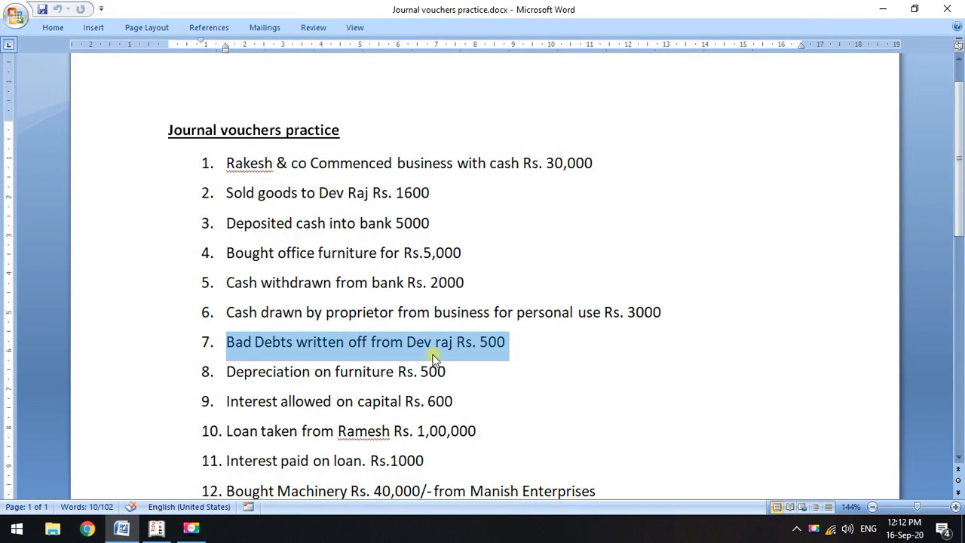
key("alt+Tab")
type("Ba")
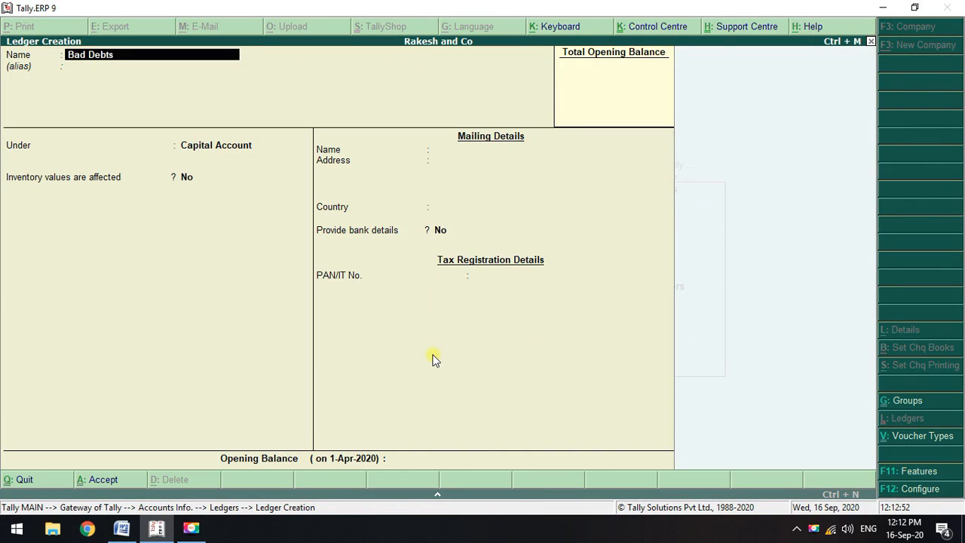
key("Return")
type("Ind")
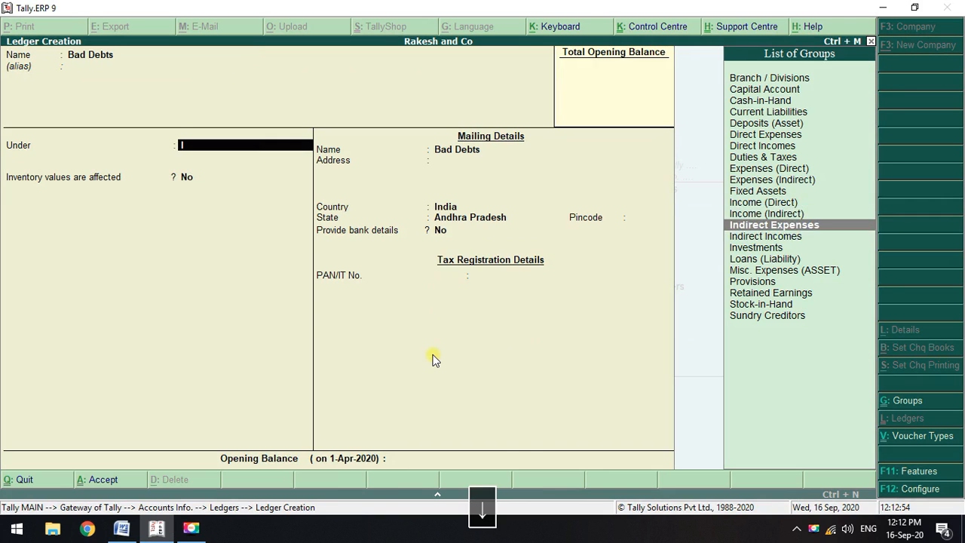
key("Return")
key("Return")
key("Return")
key("Return")
key("Return")
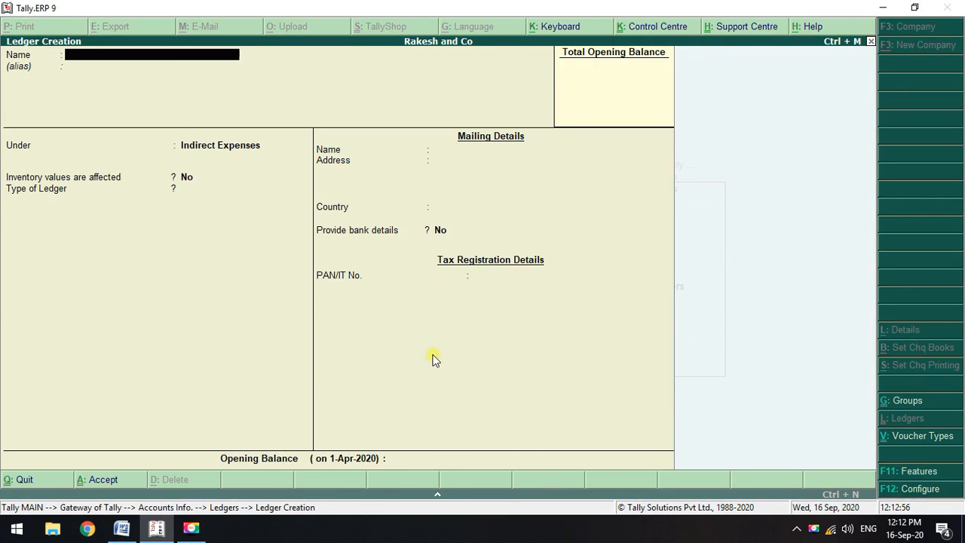
- Check transaction 8 in Word, and create a Tally ledger named Depreciation under Indirect Expenses with ledger type Not Applicable
key("alt+Tab")
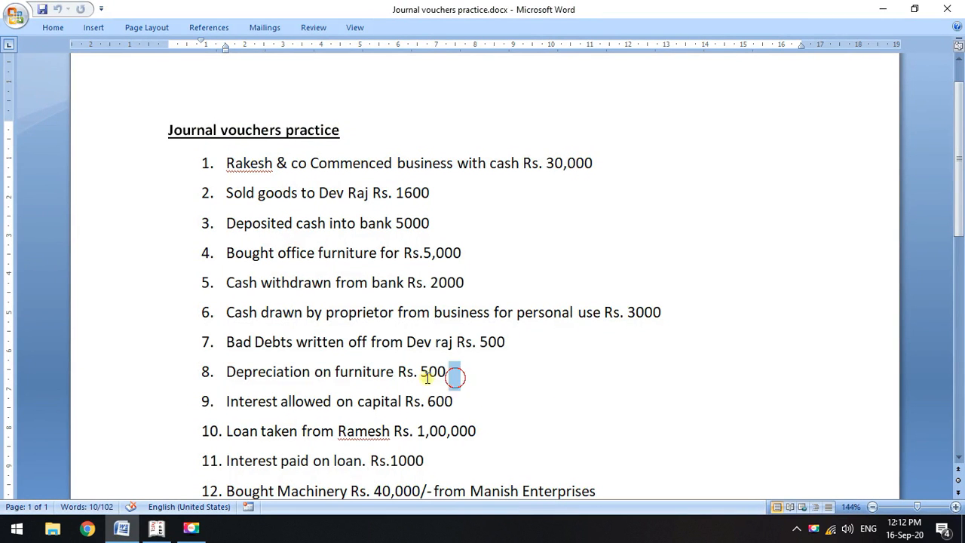
left_click_drag(450, 373, 235, 370)
scroll(354, 256, "down", 3)
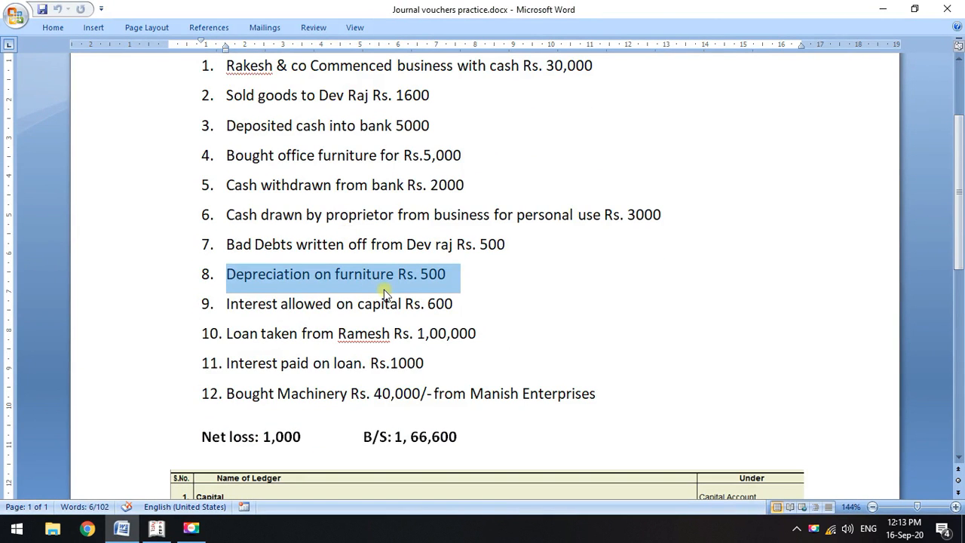
key("alt+Tab")
type("De")
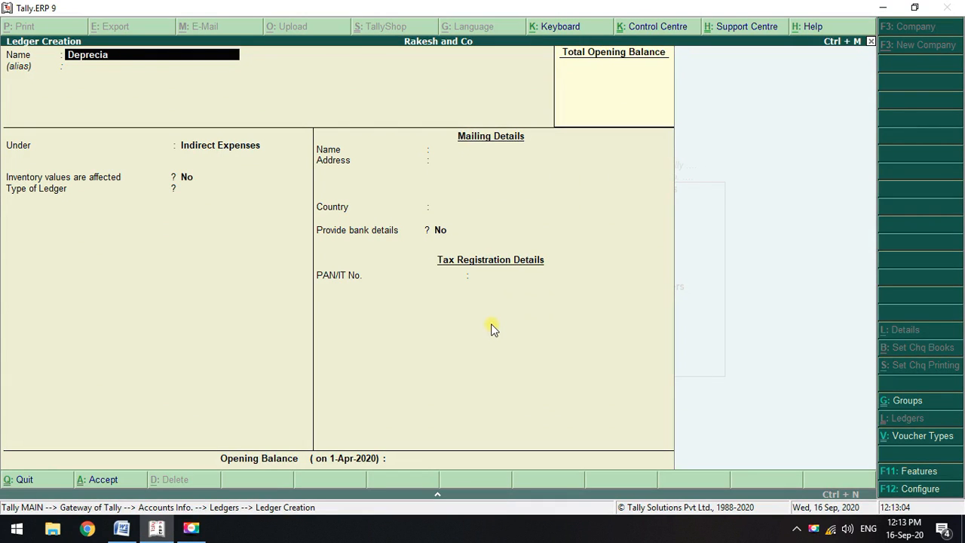
key("Return")
key("Return")
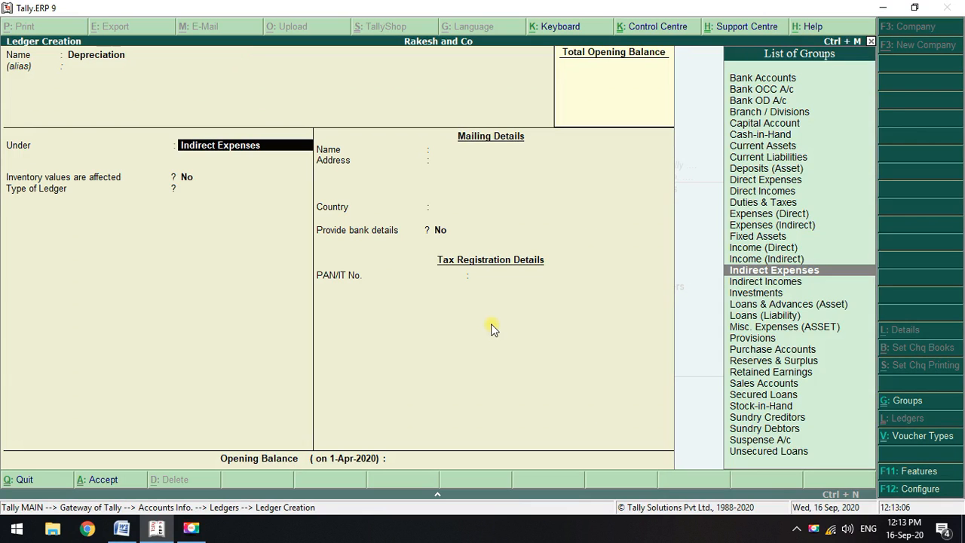
key("Return")
key("Return")
key("Return")
key("ctrl+a")
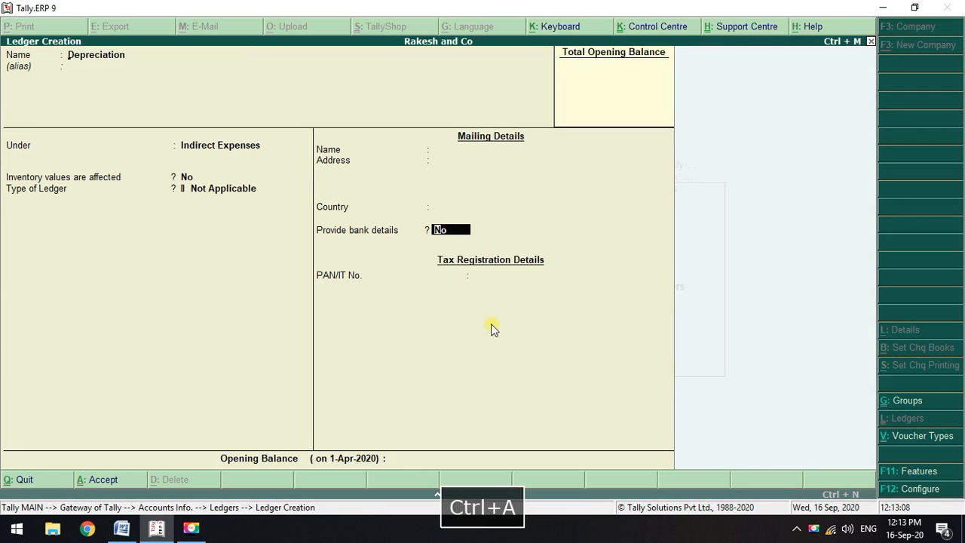
- Check transaction 9 in Word, and create a Tally ledger named Interest under Indirect Expenses with ledger type Not Applicable
key("alt+Tab")
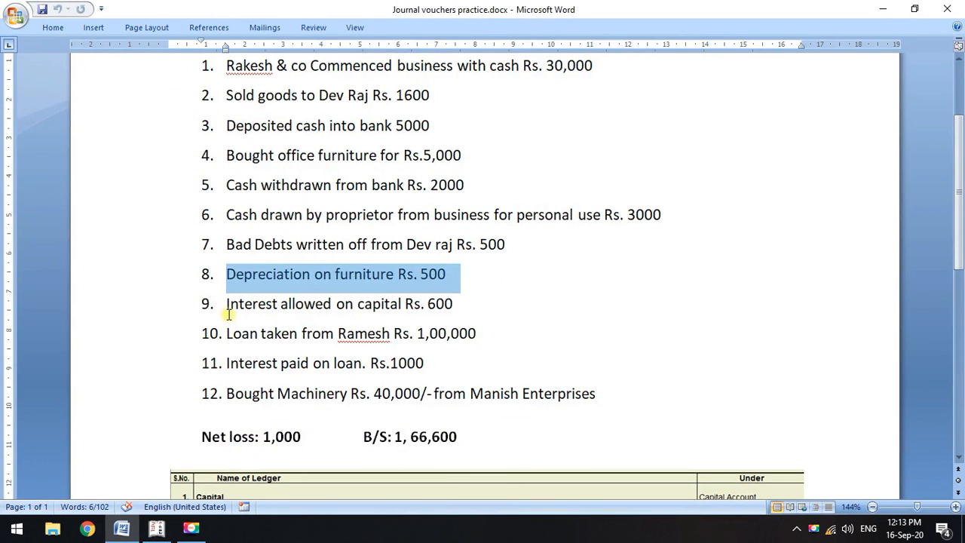
left_click_drag(226, 309, 454, 309)
key("alt+Tab")
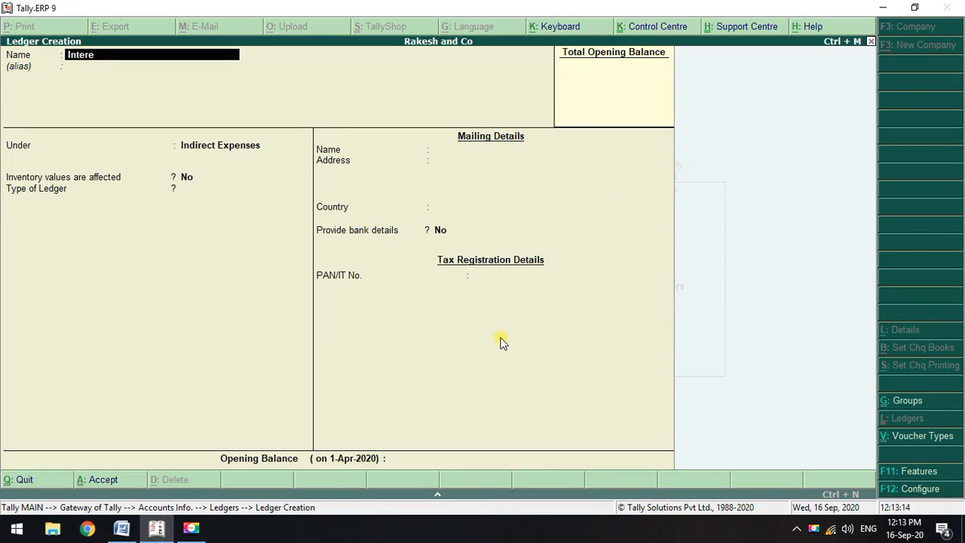
key("Return")
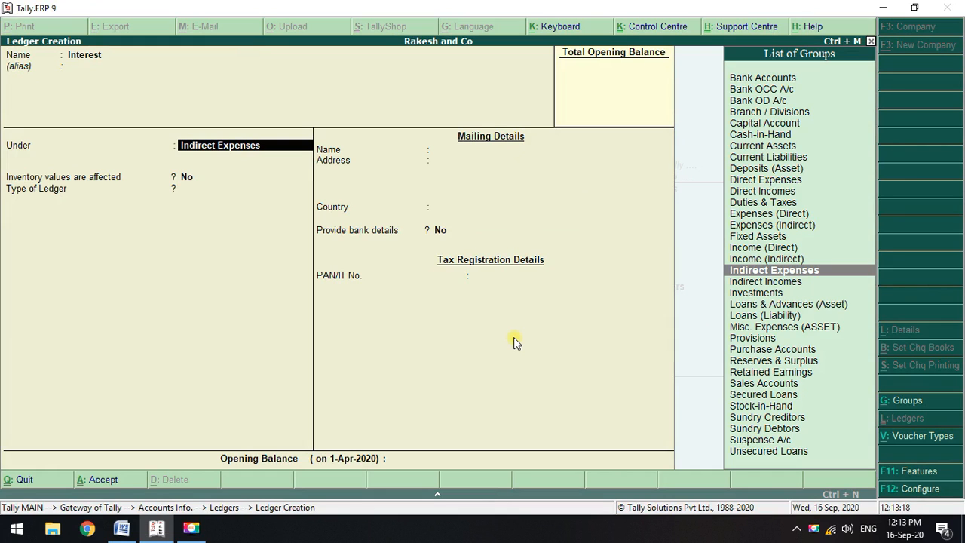
key("Return")
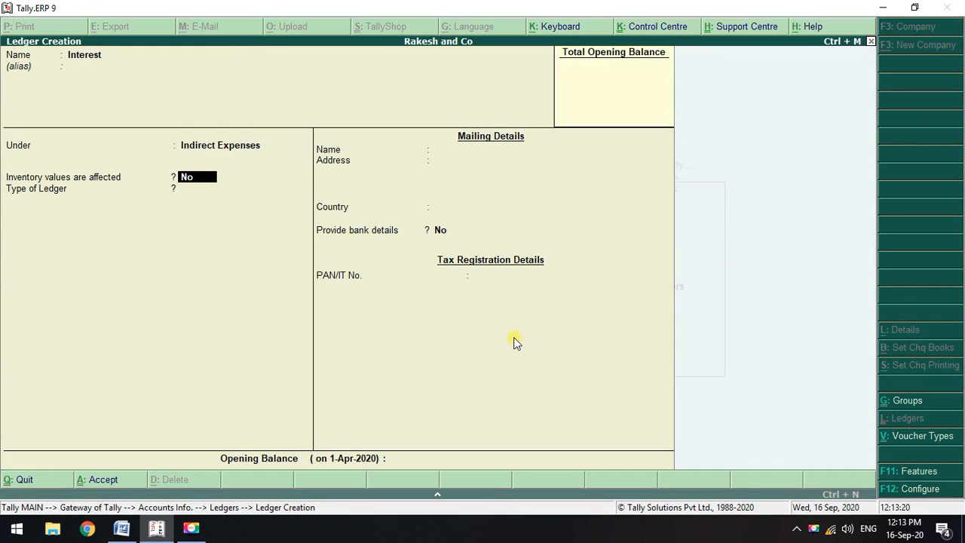
key("Return")
key("Return")
key("Return")
key("Return")
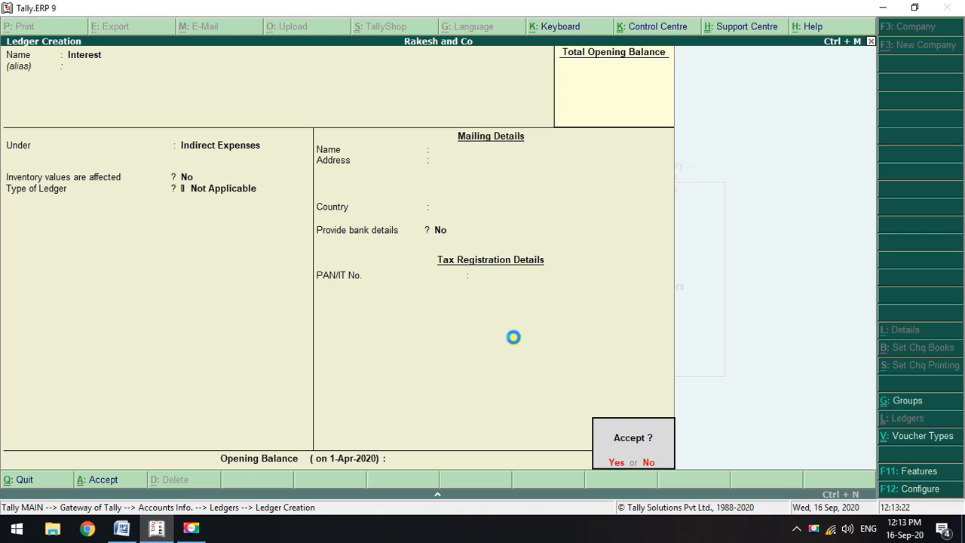
- Check transaction 10 in Word, and name a new Tally ledger with the lender's first name followed by Loan
left_click(121, 527)
left_click(228, 336)
mouse_move(243, 341)
left_mouse_down()
mouse_move(502, 336)
mouse_move(241, 335)
left_mouse_up()
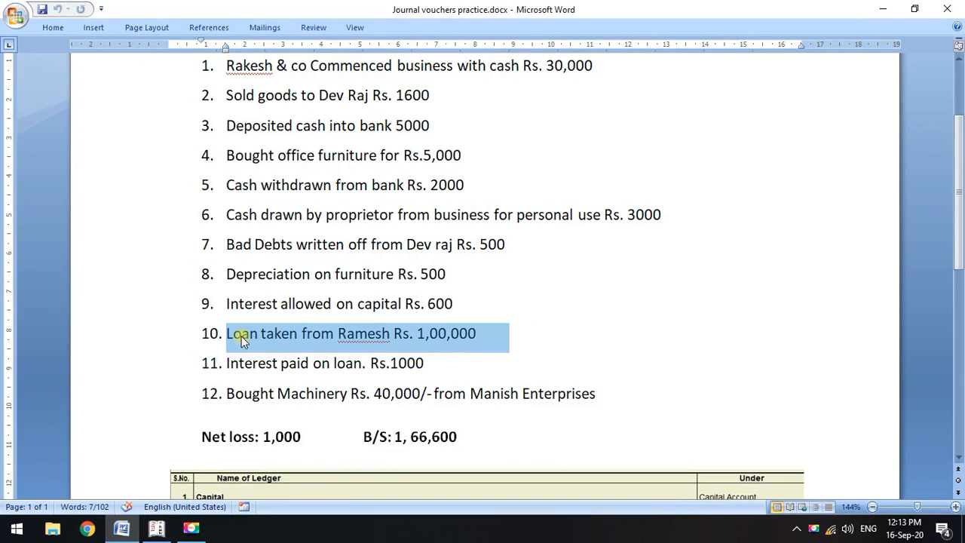
key("alt+Tab")
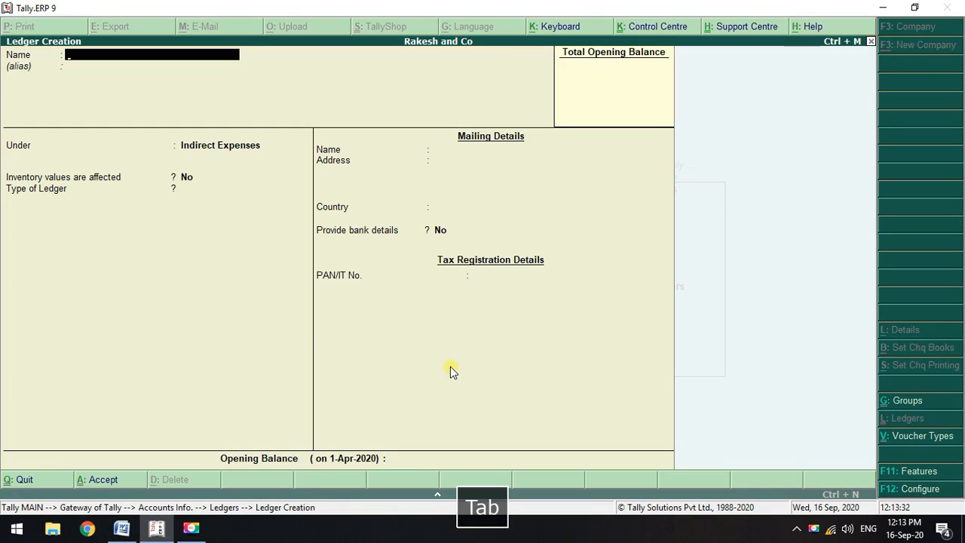
type("Rame")
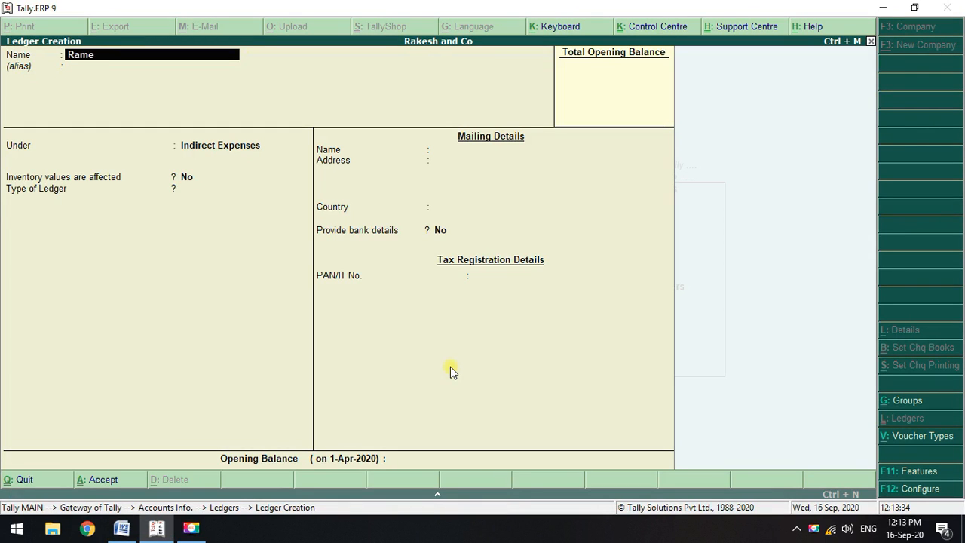
type("sh L")
key("Return")
- Place the loan ledger under Loans (Liability), keep inventory values affected at No and the default mailing details, and save it
key("Down")
key("Down")
key("Down")
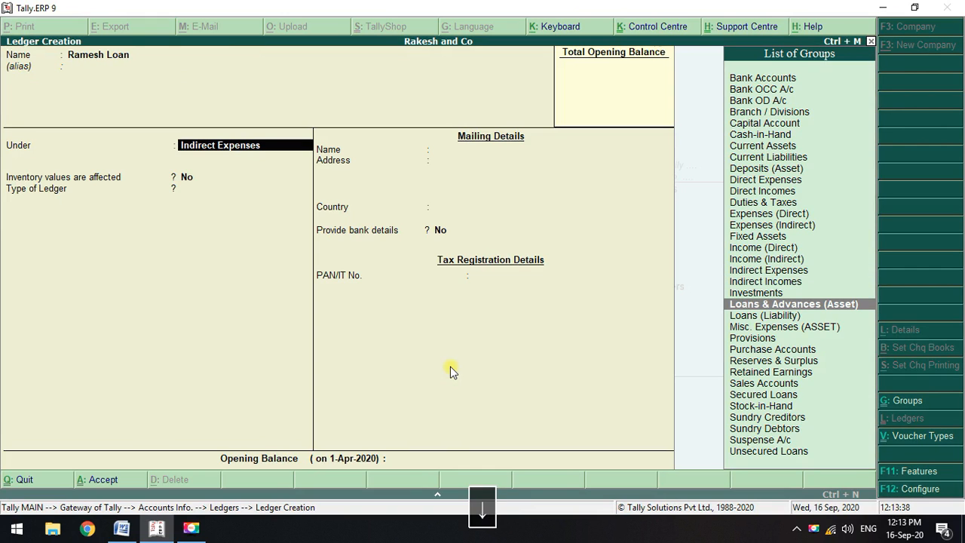
left_click(784, 316)
key("Return")
key("Return")
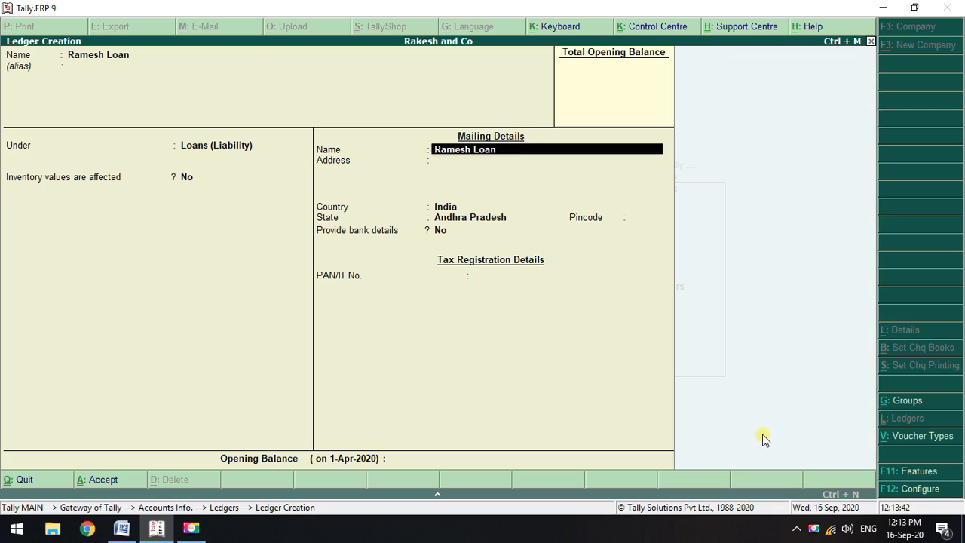
key("Return")
key("Return")
key("Return")
key("Return")
key("Return")
key("Return")
key("Return")
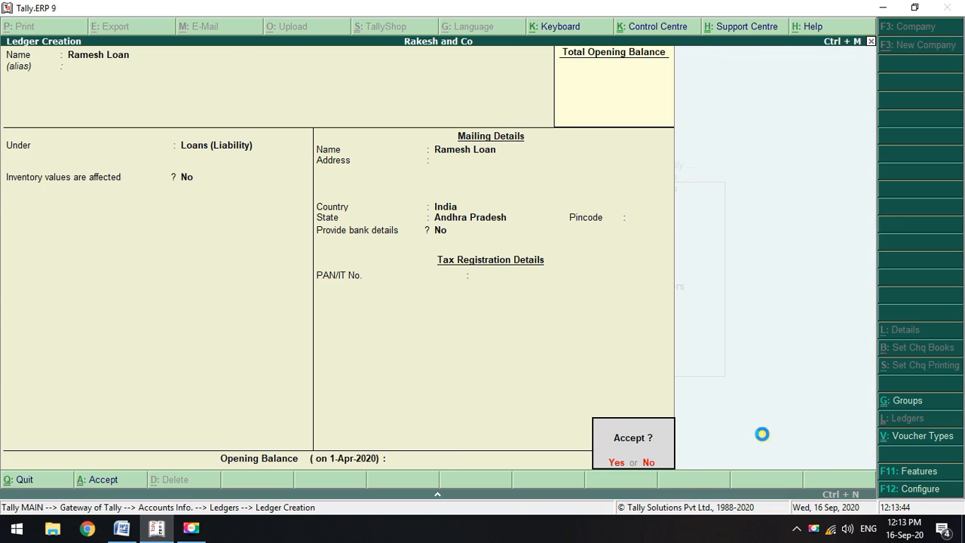
key("Return")
- Compare transactions 9, 10 and 11 in the Word document, and check the ledger table for which ledgers they need
key("alt+Tab")
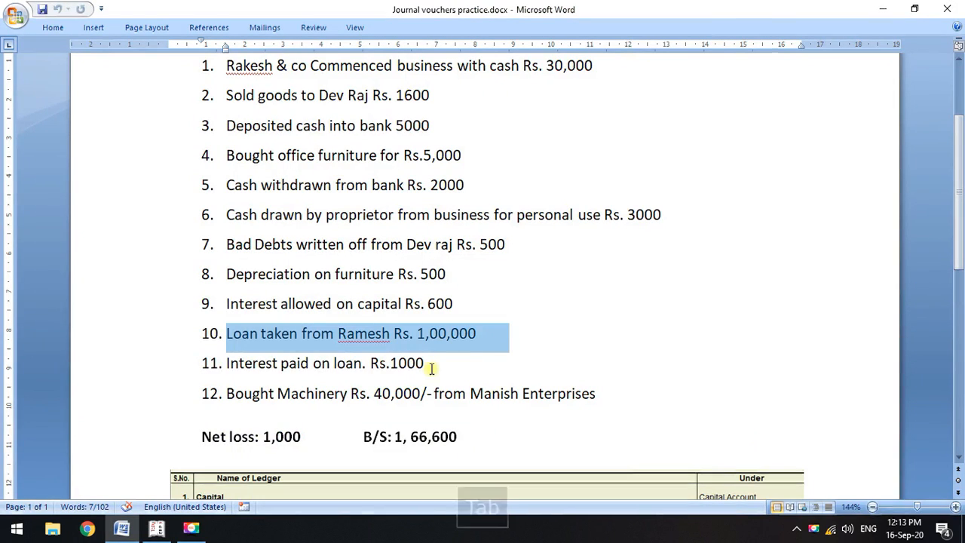
left_click_drag(426, 364, 196, 375)
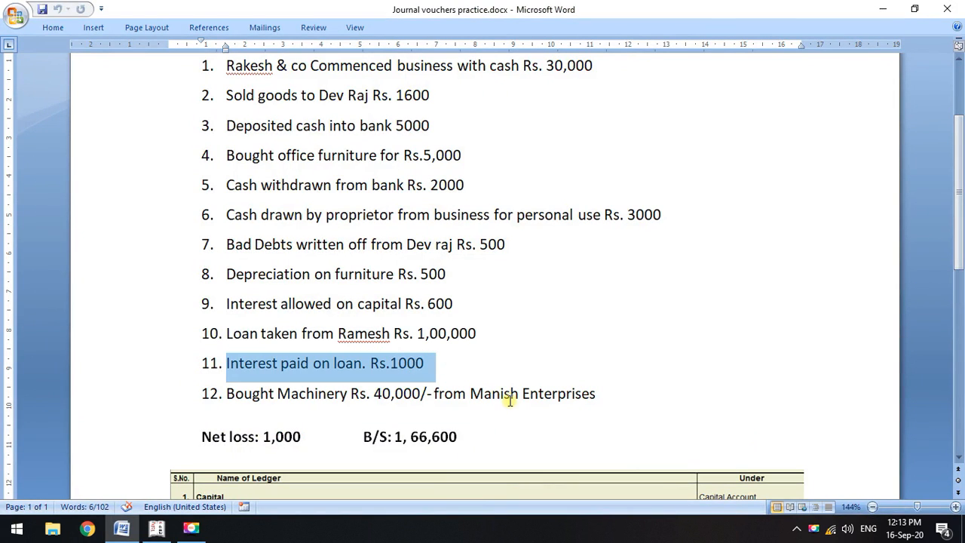
left_click_drag(224, 332, 492, 332)
left_click_drag(435, 367, 230, 359)
key("alt+Tab")
key("alt+Tab")
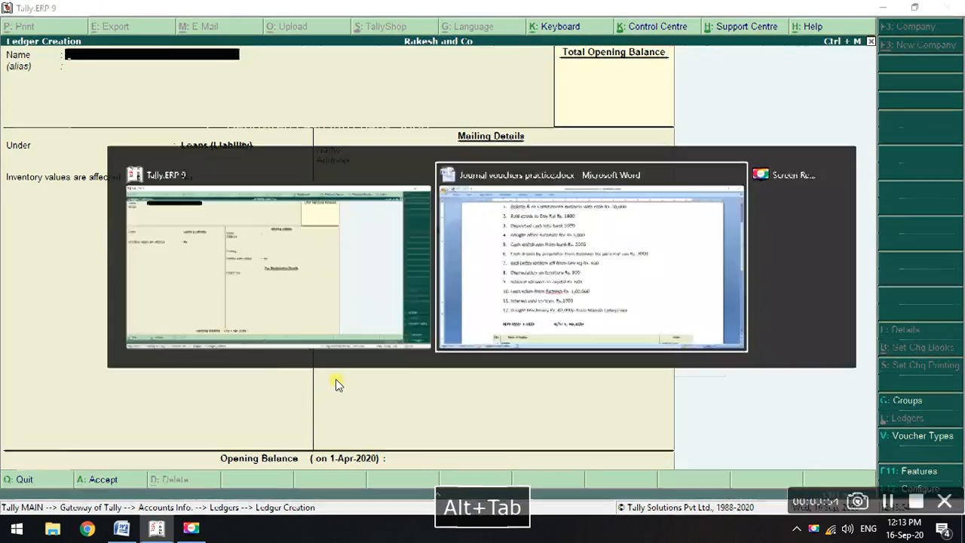
left_click_drag(224, 304, 461, 303)
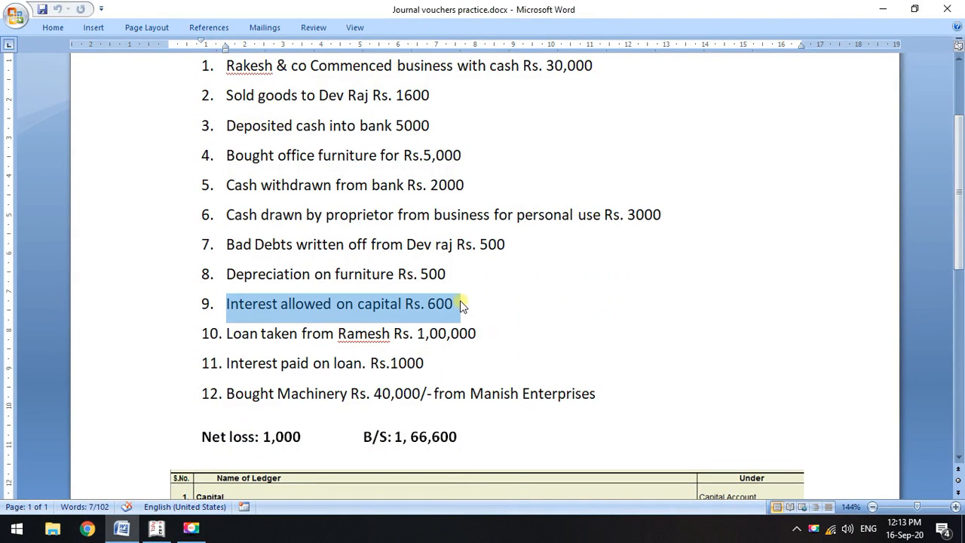
left_click(395, 309)
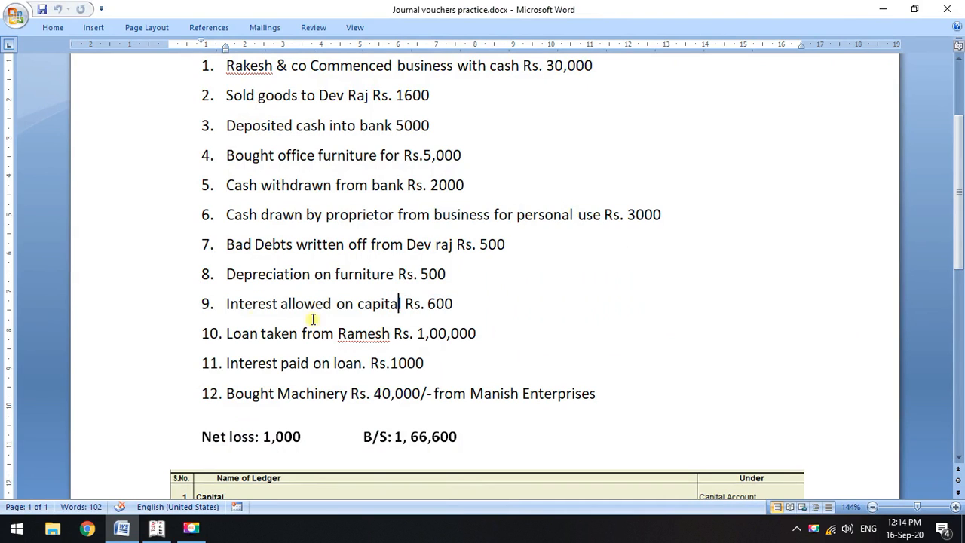
left_click_drag(214, 305, 495, 303)
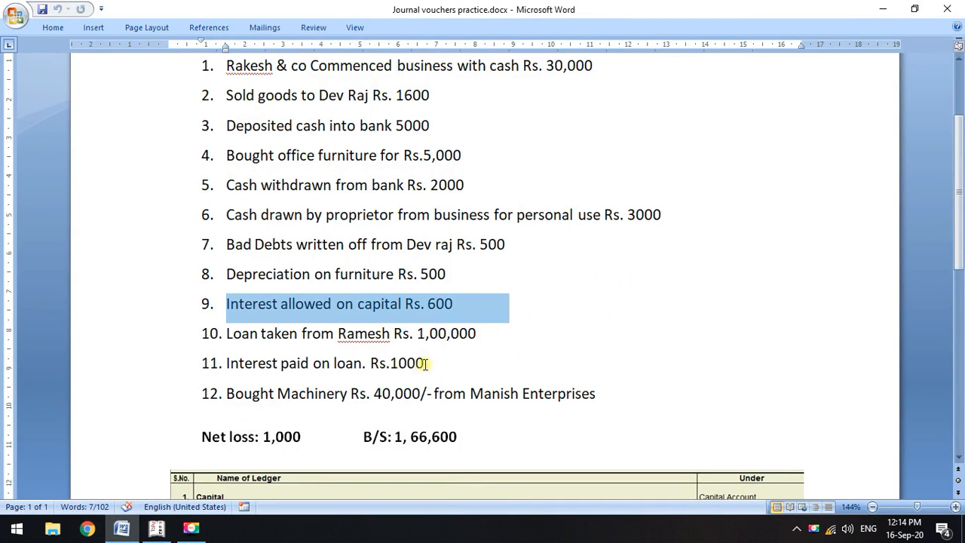
left_click_drag(430, 362, 217, 362)
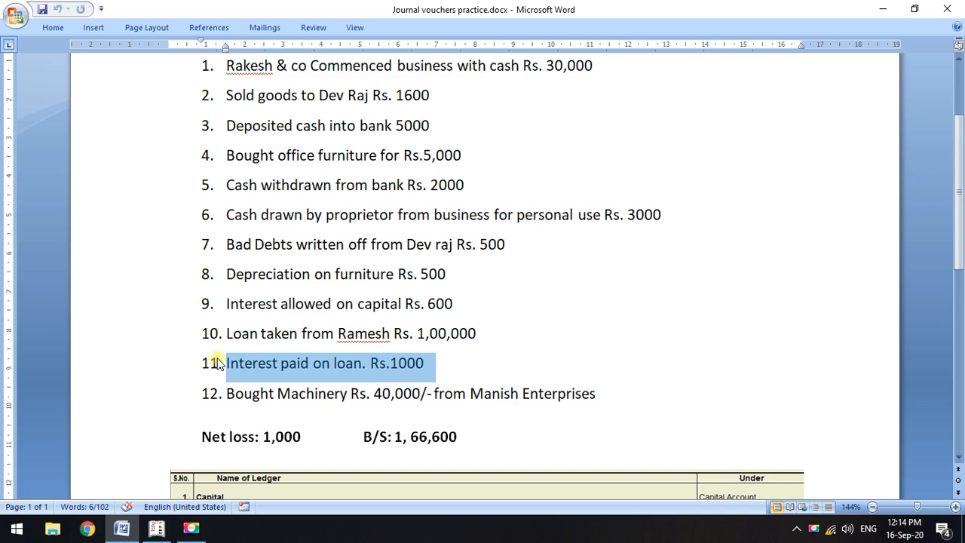
scroll(583, 352, "down", 1)
left_click(464, 296)
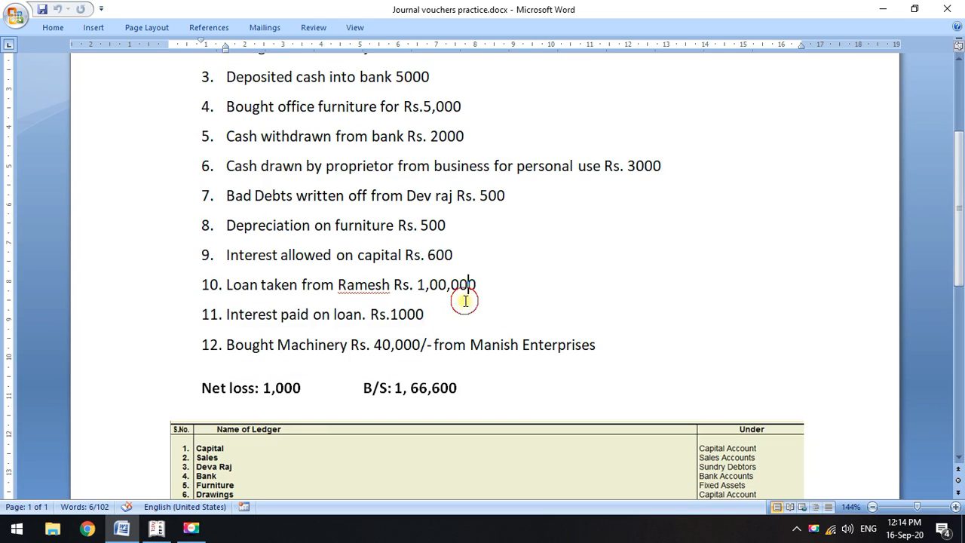
scroll(453, 319, "down", 2)
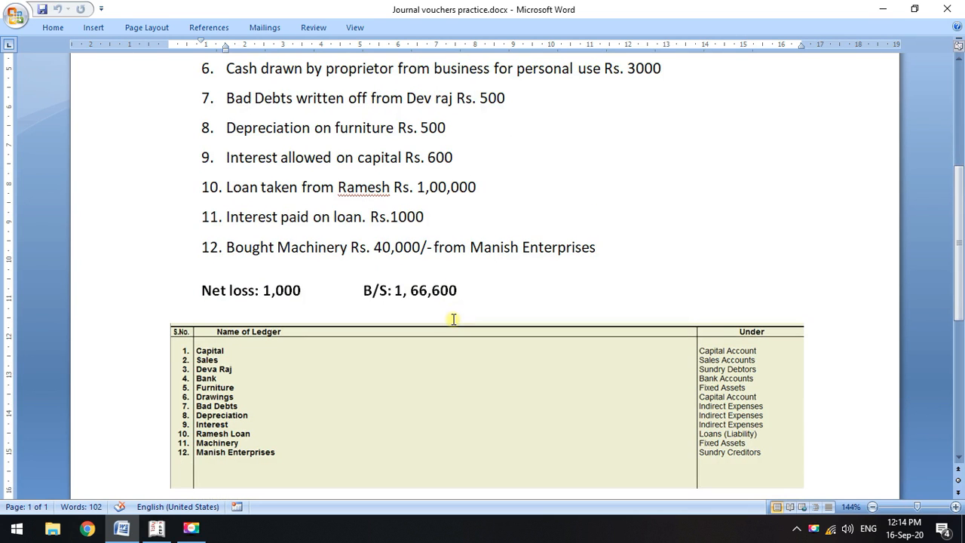
- Check transaction 12 in Word, and name a new Tally ledger Machinery
scroll(453, 319, "up", 1)
left_click_drag(225, 295, 648, 300)
key("alt+Tab")
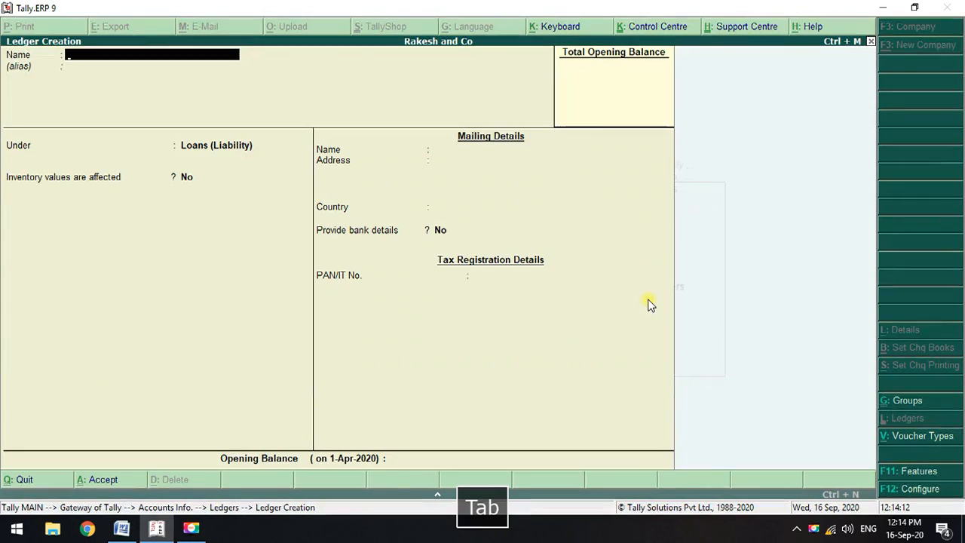
type("Mac")
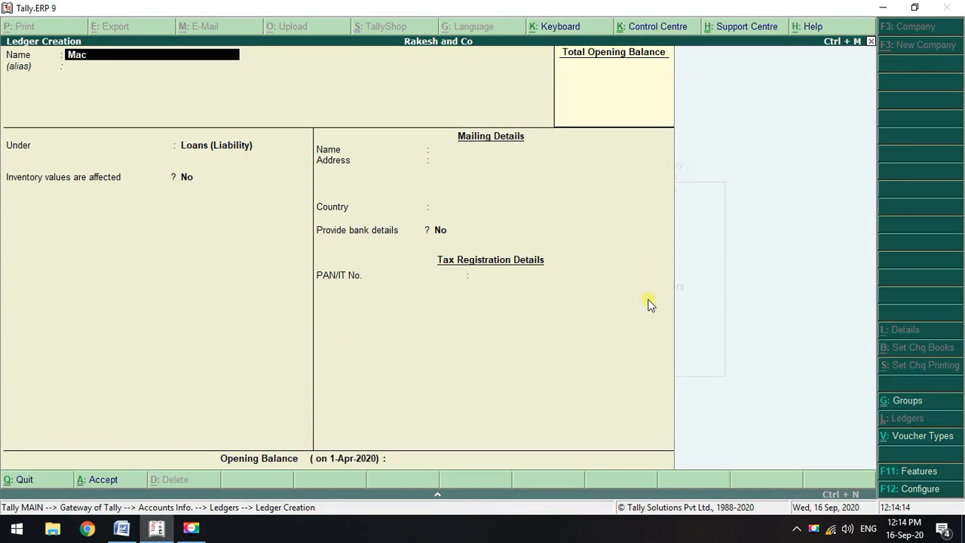
type("hinery")
key("Return")
key("Return")
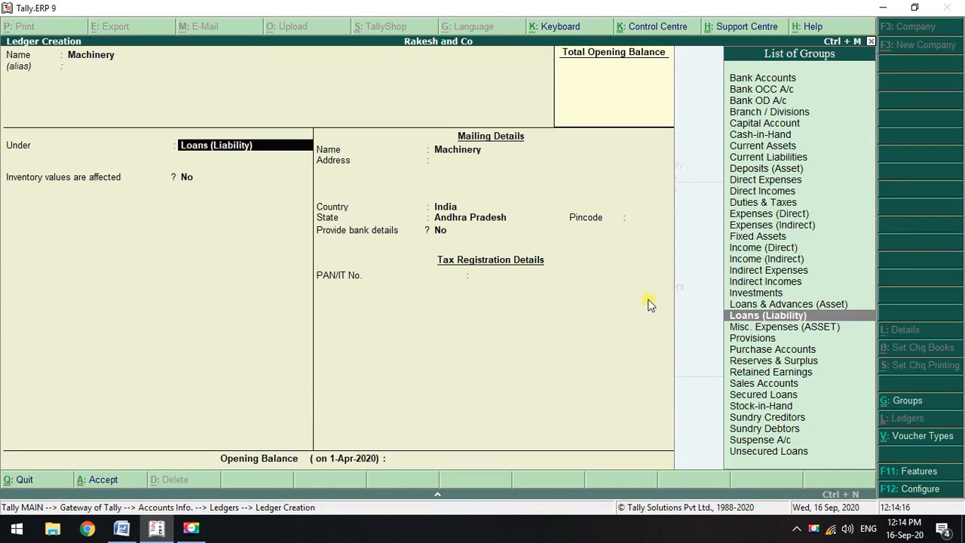
- Place the Machinery ledger under Fixed Assets, keep the default mailing details and save it
type("f")
key("Return")
key("Return")
key("Return")
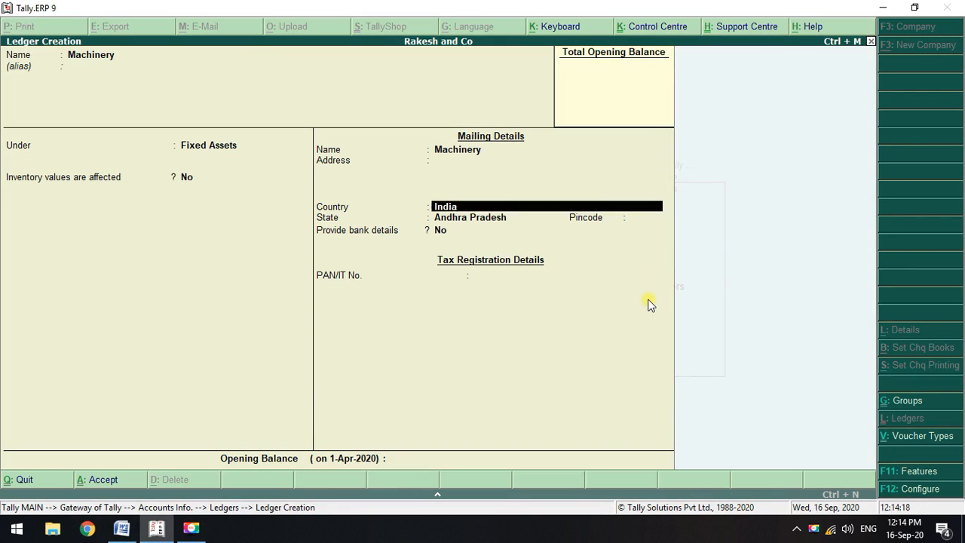
key("Return")
key("Return")
key("Return")
key("Return")
key("Return")
key("Return")
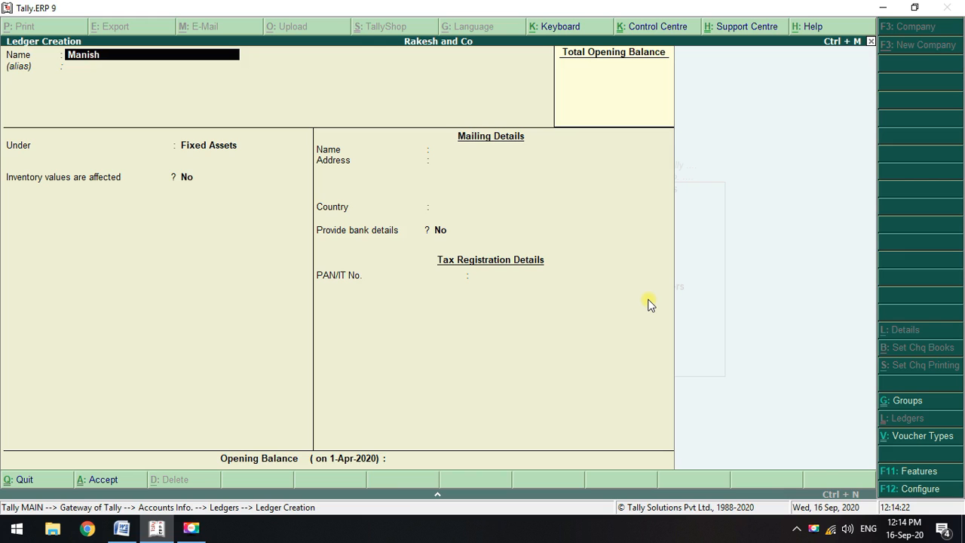
- Create the supplier ledger for Manish Enterprises, named by its first word, under Sundry Creditors, then return to the Gateway of Tally
key("Return")
key("Return")
type("S")
key("Down")
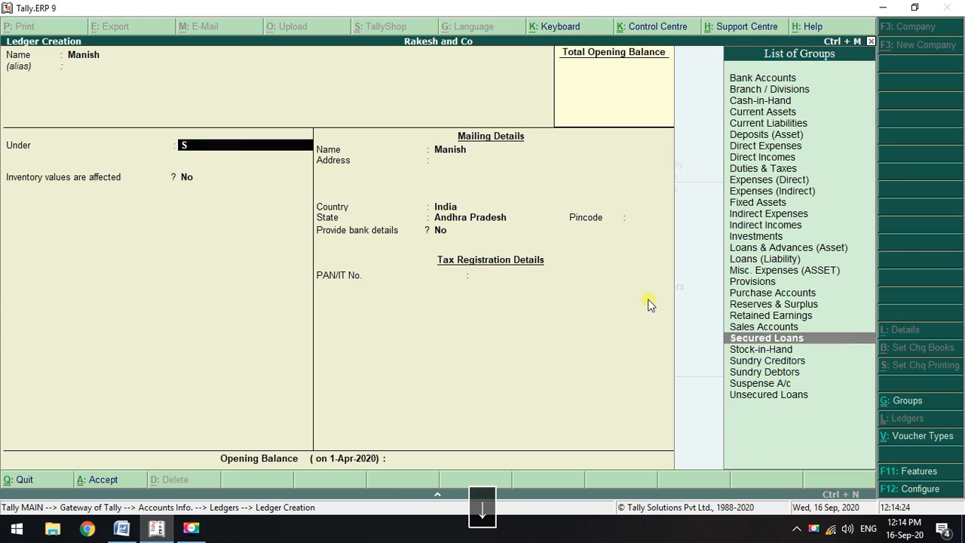
key("Down")
key("Down")
key("Return")
key("Return")
key("Return")
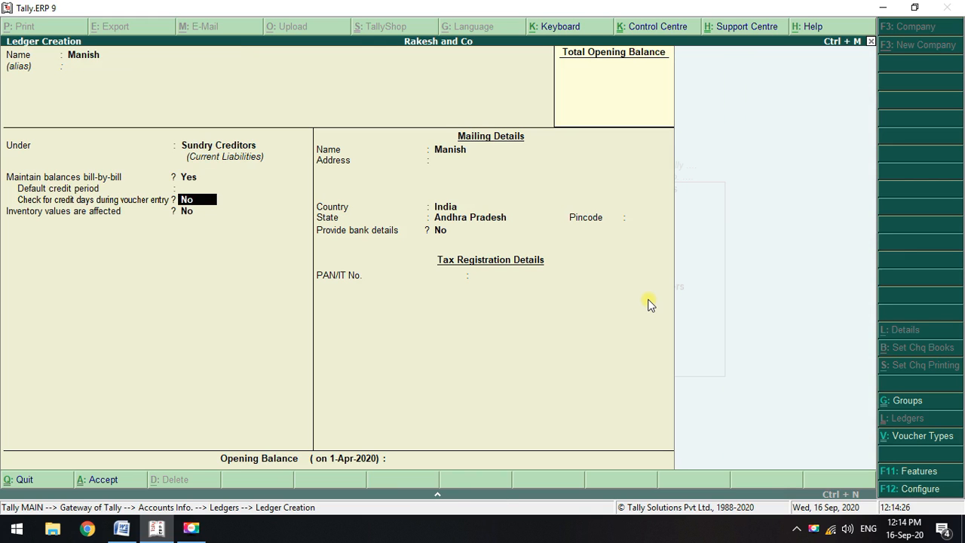
left_click(97, 486)
key("Escape")
key("Escape")
key("Escape")
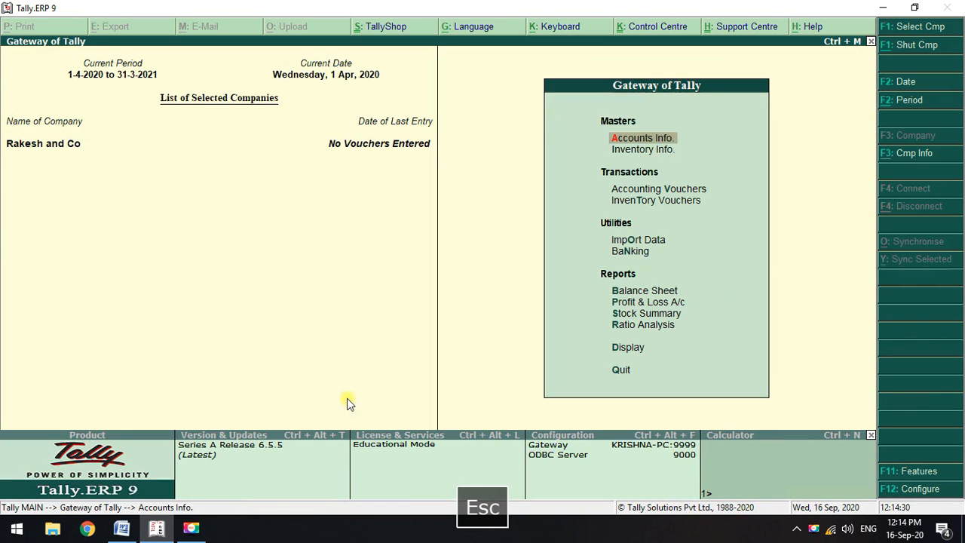
- Display the company's list of single ledgers to review all the created ledgers, then return to the Gateway of Tally
key("Return")
key("Down")
key("Return")
key("Down")
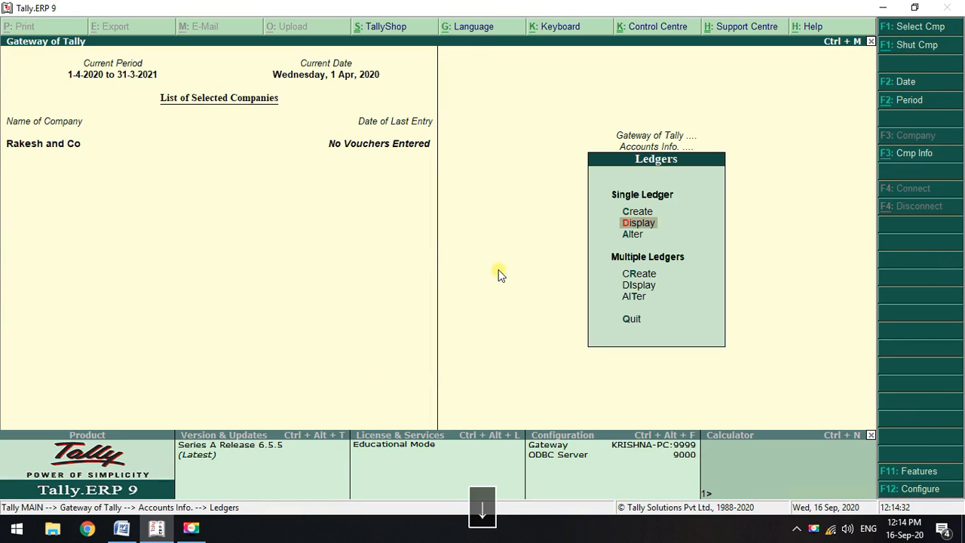
key("Return")
key("Down")
key("Down")
key("Down")
key("Down")
key("Down")
key("Down")
key("Down")
key("Down")
key("Down")
key("Down")
key("Down")
key("Down")
key("Down")
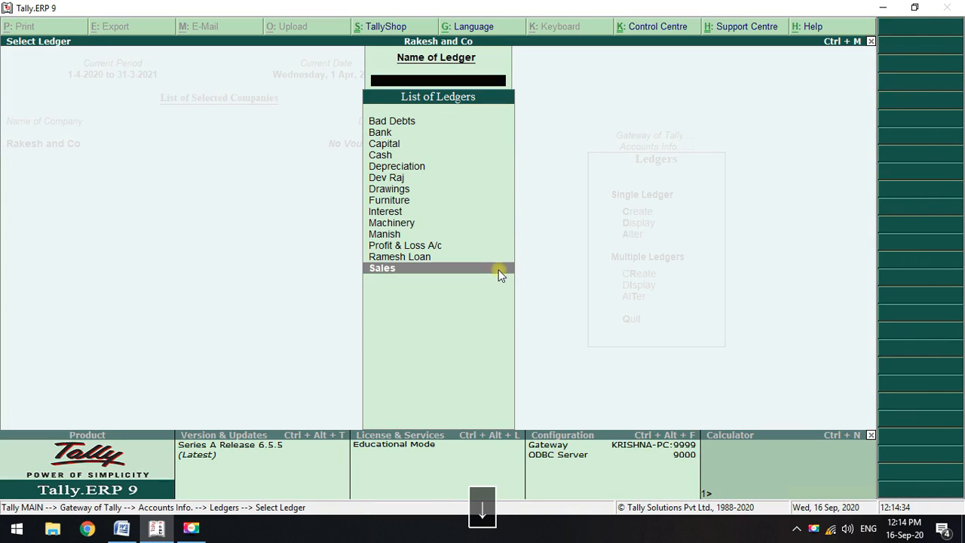
key("Escape")
key("Escape")
key("Escape")
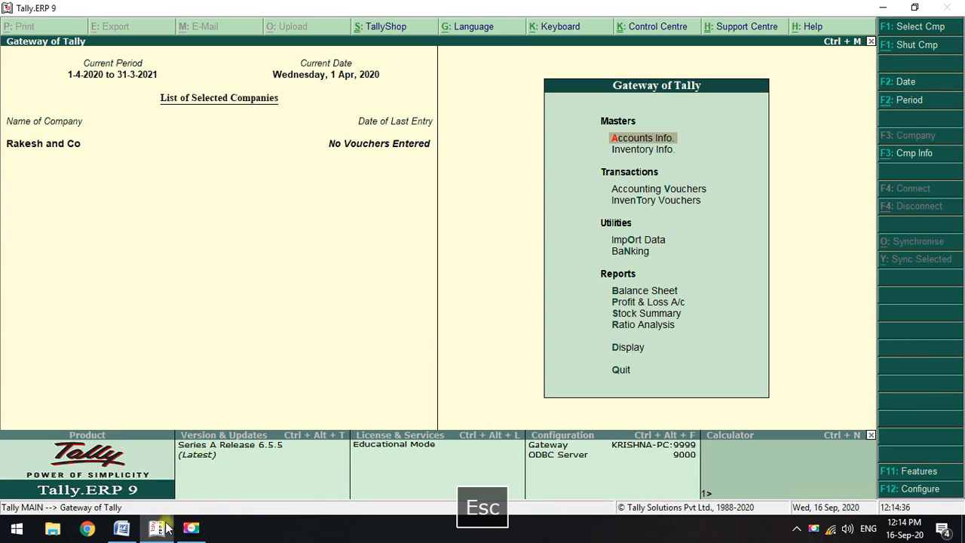
- Review transaction 1 in the Word document, and open a Receipt voucher for it in Tally's Accounting Vouchers
left_click(122, 527)
scroll(537, 324, "up", 3)
left_click(653, 214)
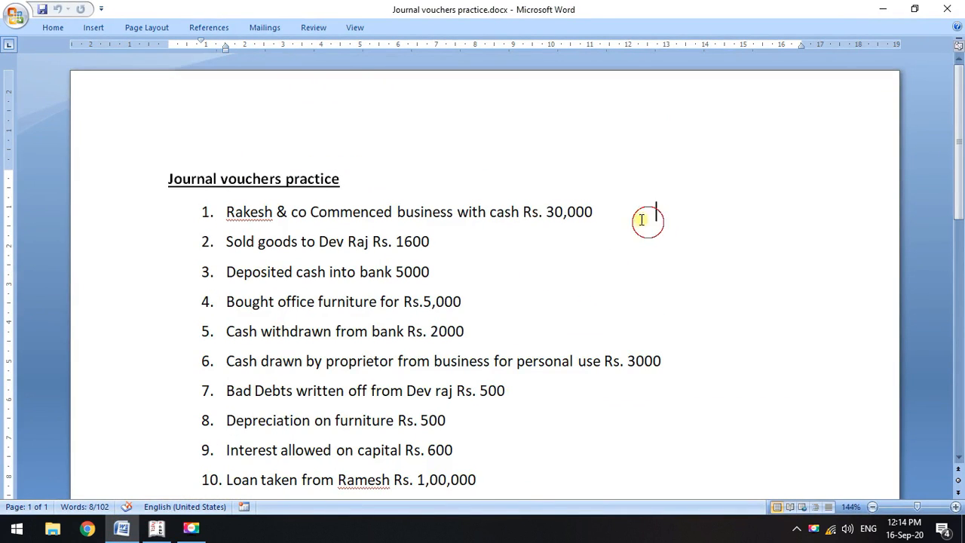
scroll(631, 216, "down", 1)
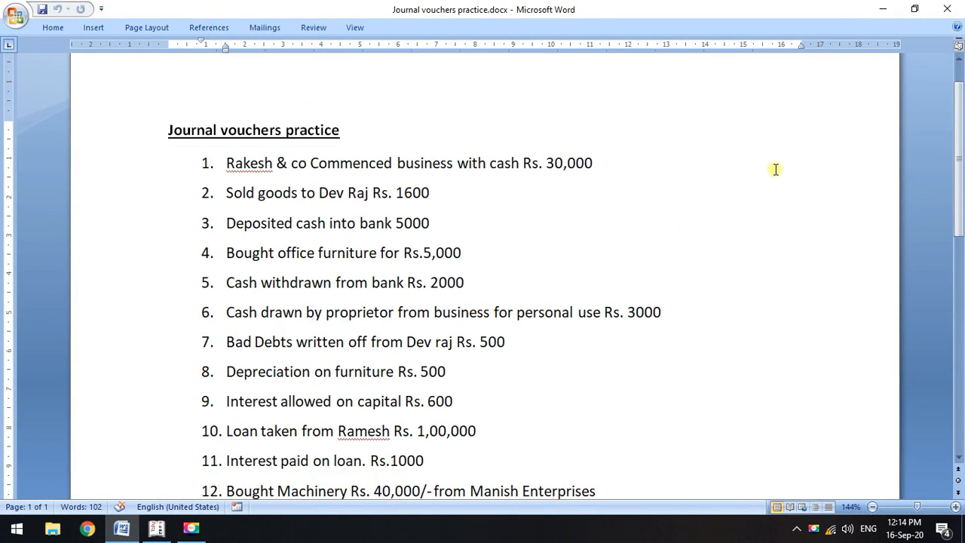
left_click(883, 8)
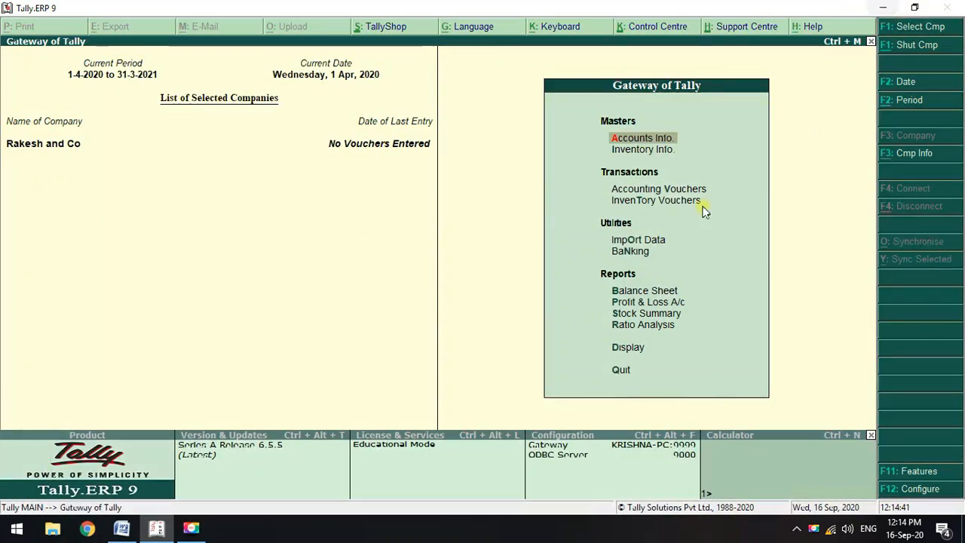
left_click(673, 190)
key("alt+Tab")
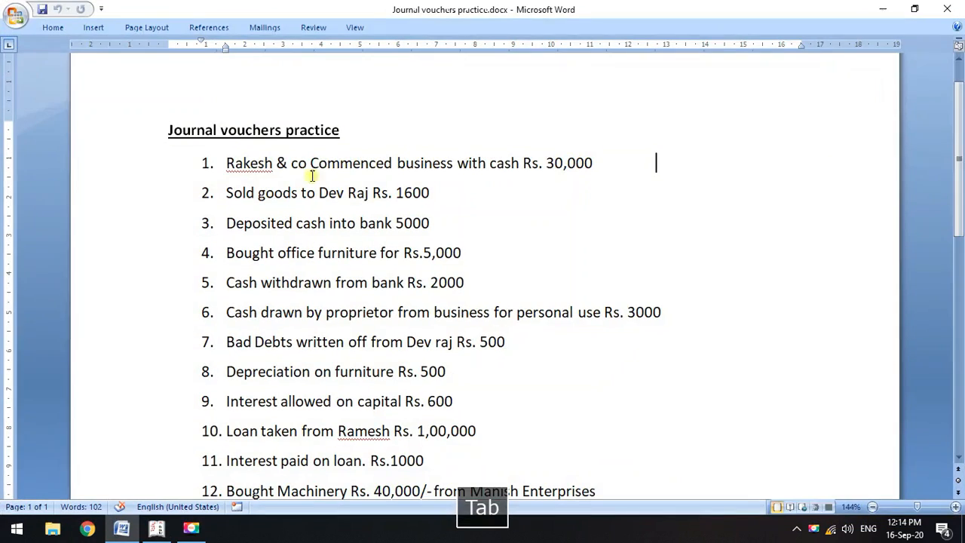
left_click_drag(226, 162, 612, 174)
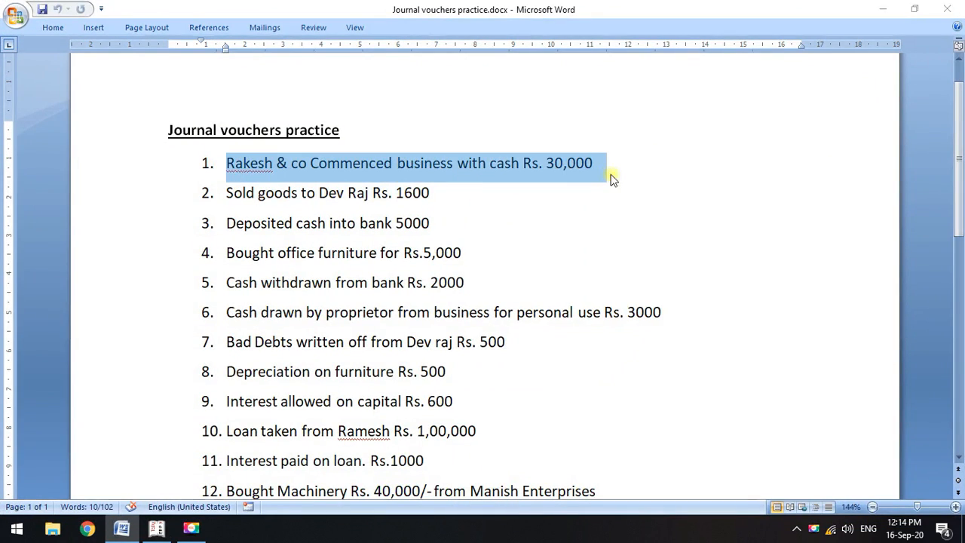
key("alt+Tab")
left_click(916, 154)
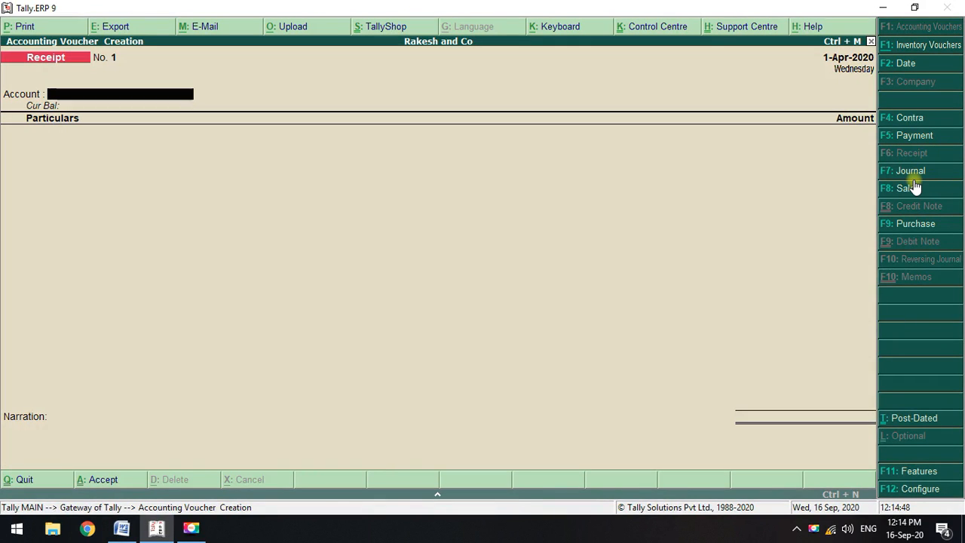
- Set Cash as the Receipt voucher's account and choose the Capital ledger as its first particular
key("space")
key("Down")
key("Down")
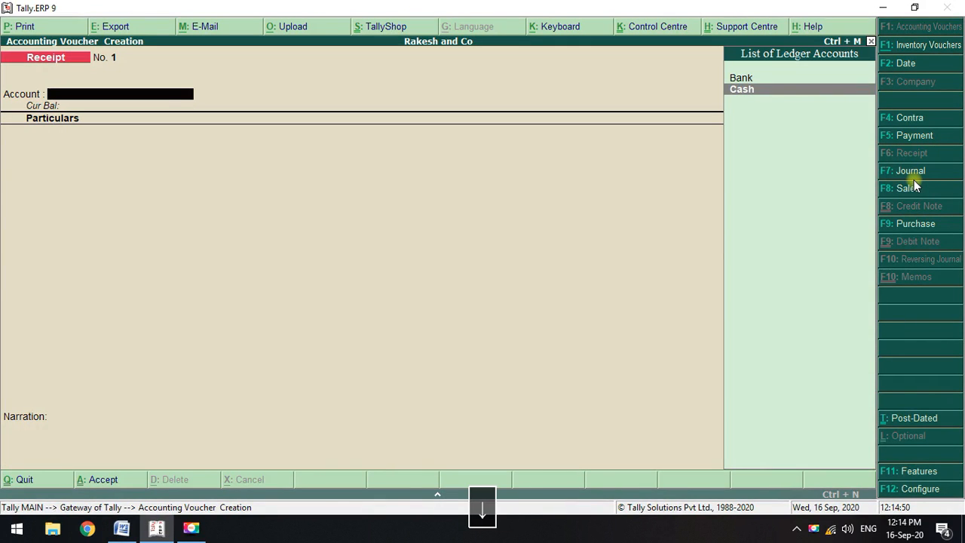
key("Return")
key("space")
key("Down")
key("Down")
key("Down")
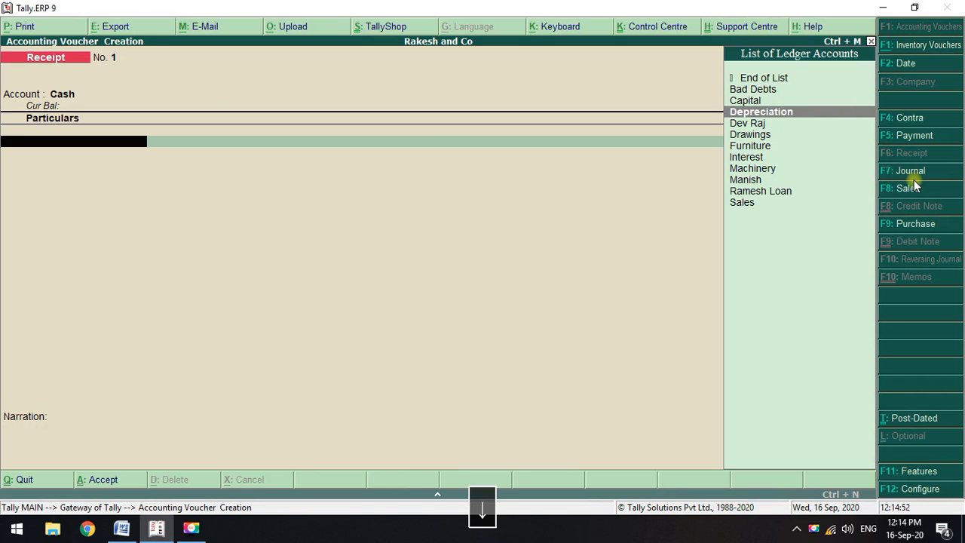
key("Up")
key("Return")
- Check the amount of transaction 1 in Word, enter 30,000 for Capital in Tally and save the receipt without a narration
key("alt+Tab")
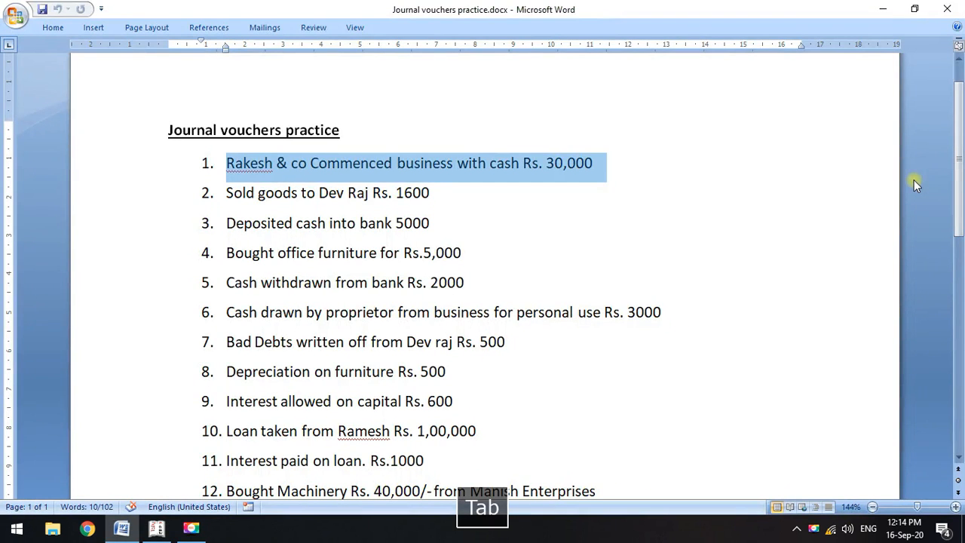
key("alt+Tab")
type("300")
key("Return")
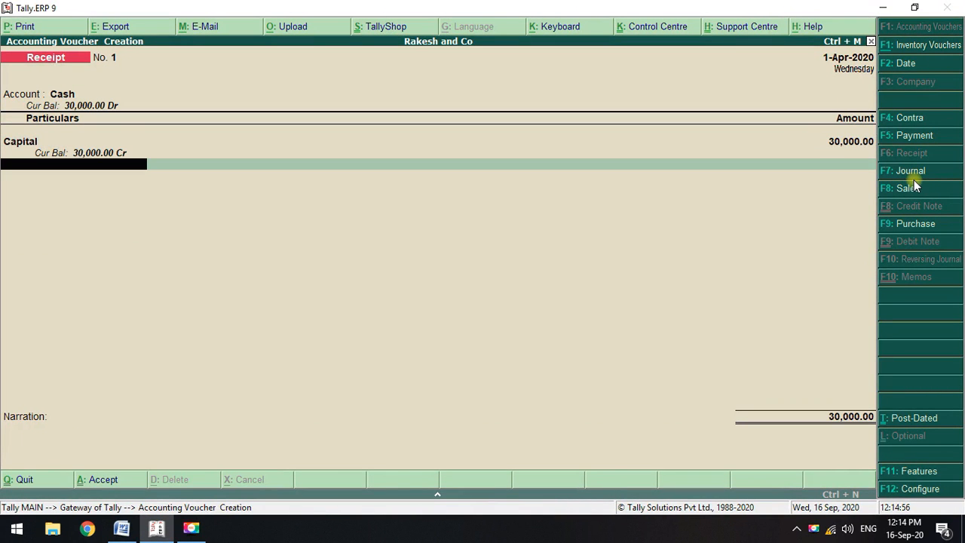
key("Return")
key("Return")
key("Return")
- Highlight transaction 2 in the Word document, and open a Sales voucher in Tally in voucher mode with no reference number
key("alt+Tab")
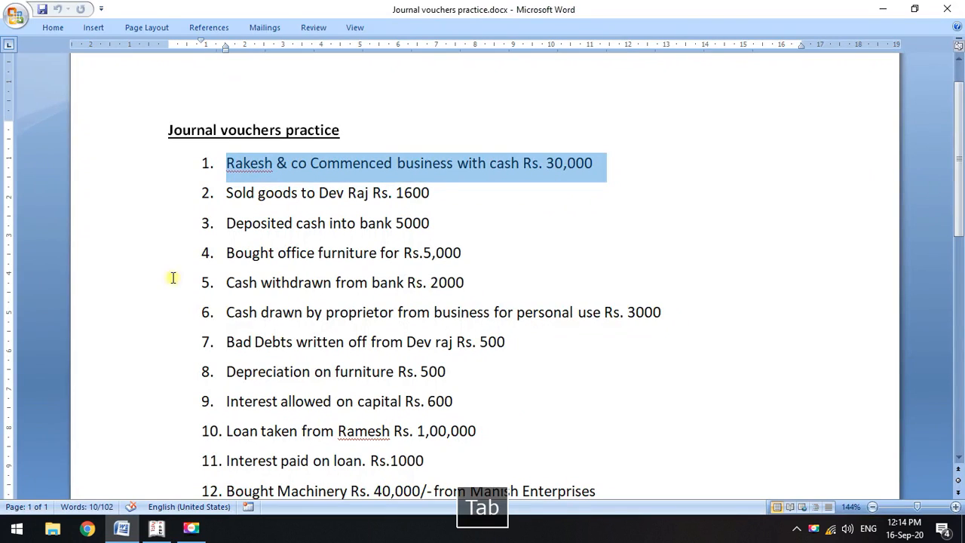
left_click_drag(448, 190, 226, 192)
key("alt+Tab")
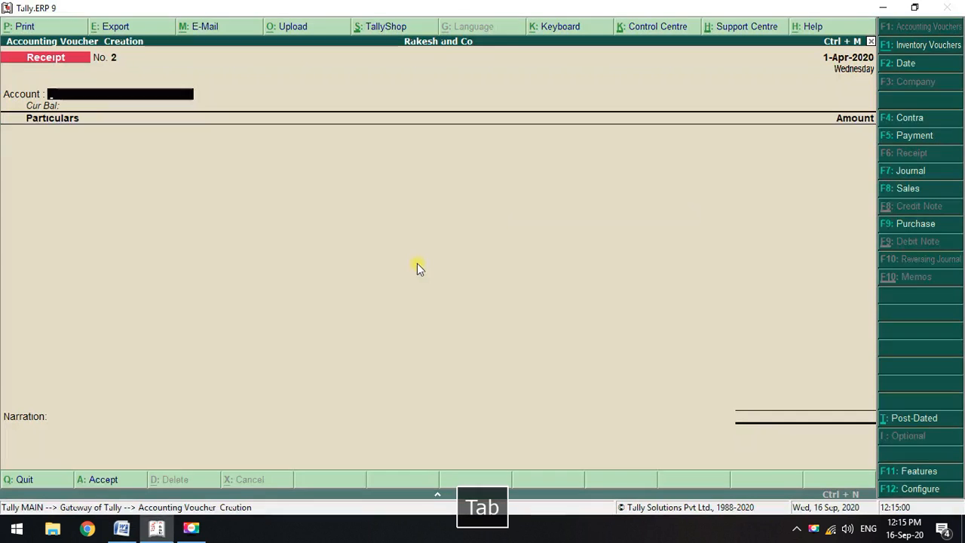
left_click(901, 189)
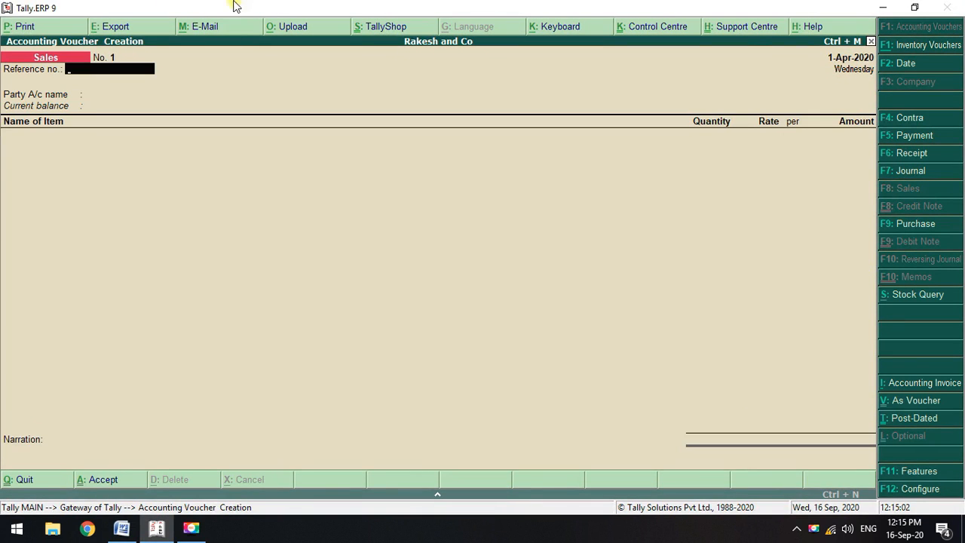
left_click(915, 402)
key("Return")
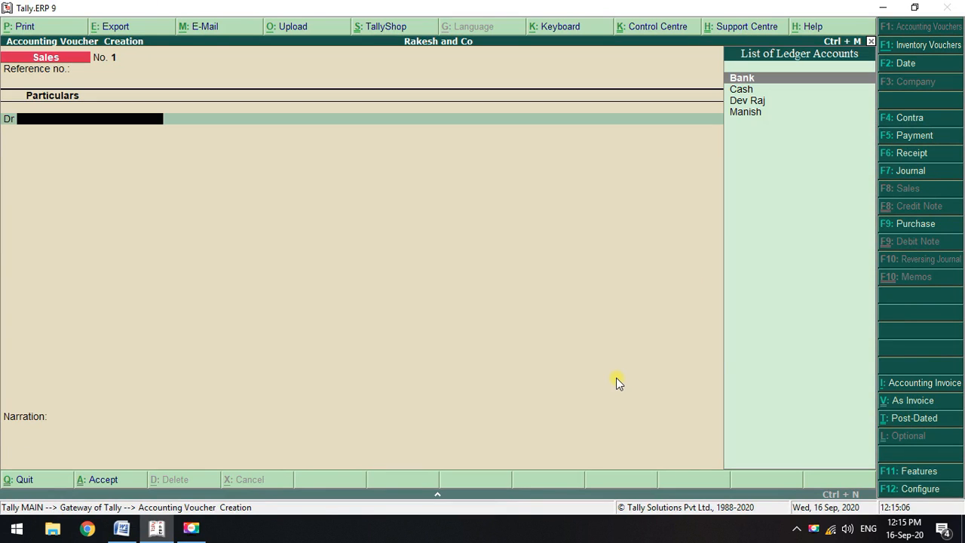
- Recheck transaction 2 in Word, choose the customer's ledger as the debit party in Tally and accept the default buyer's details
key("alt+Tab")
key("alt+Tab")
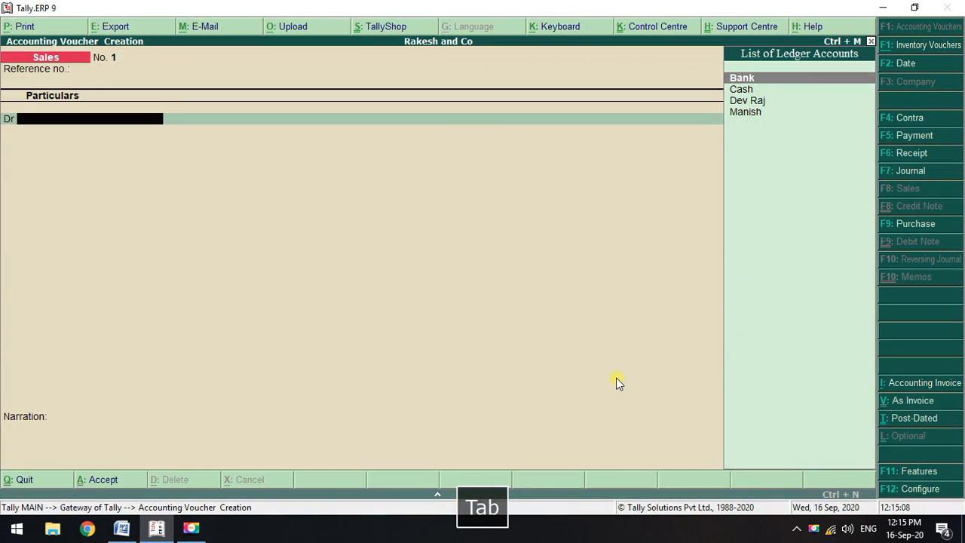
key("Down")
key("Down")
key("Return")
key("Return")
key("Return")
key("Return")
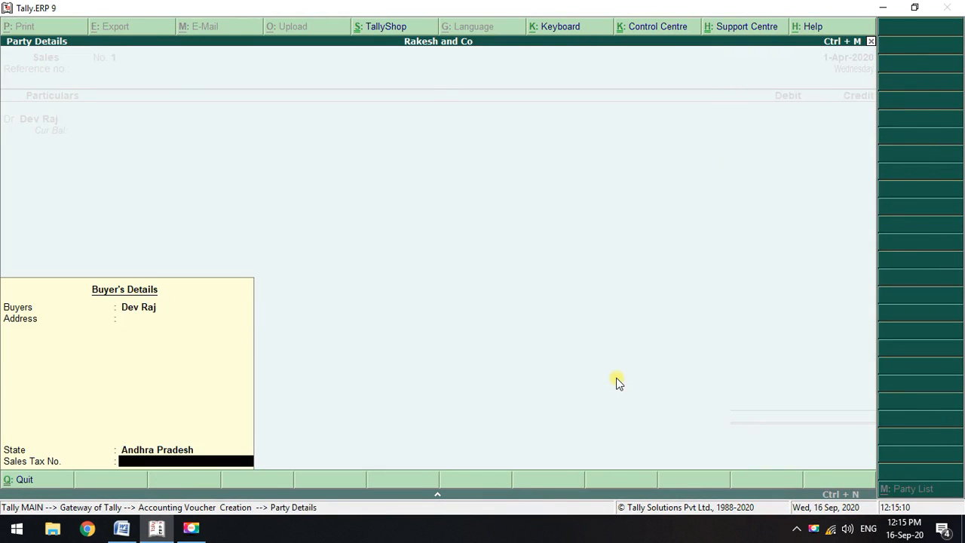
key("Return")
- Enter 1,600 as the customer's debit amount and allocate it bill-wise to New Ref 1 without a due date
key("alt+Tab")
key("alt+Tab")
type("1")
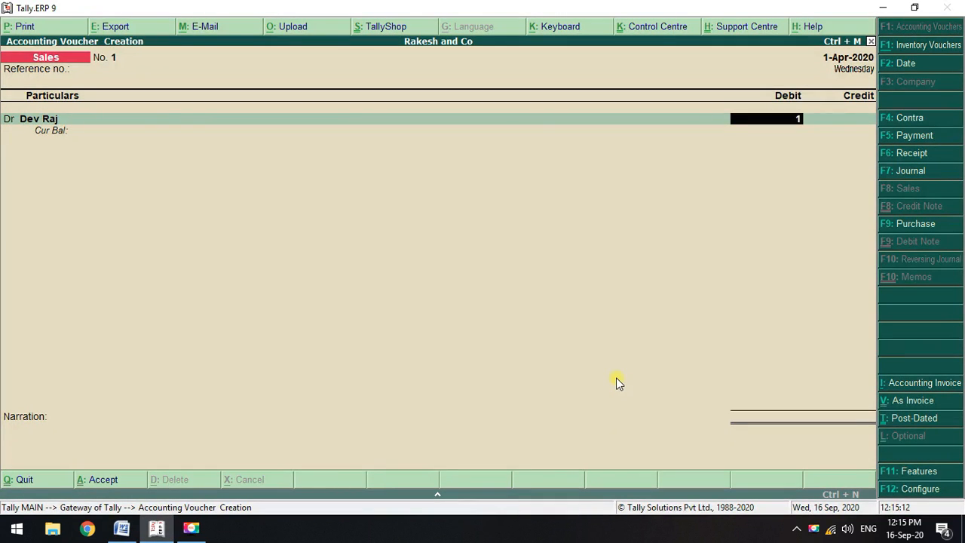
key("Return")
key("Return")
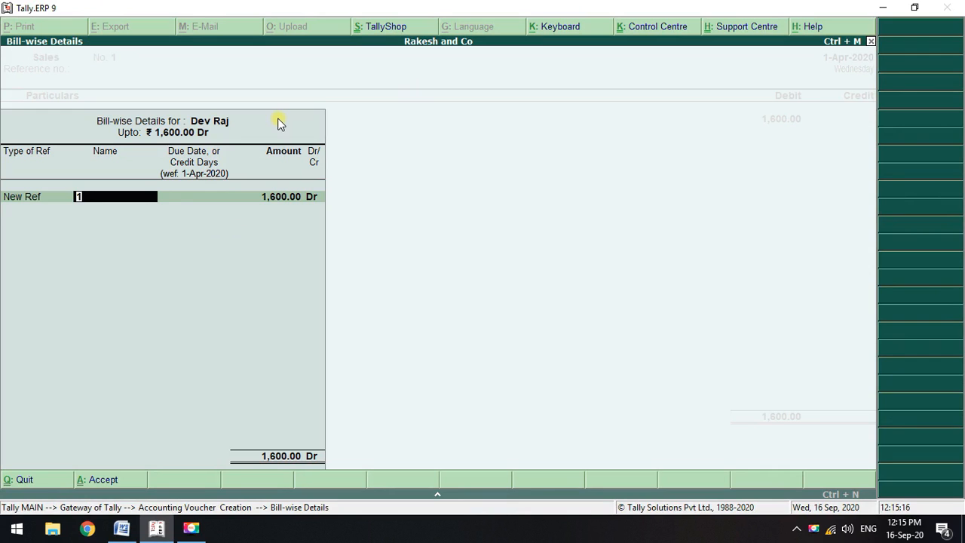
key("Return")
key("Return")
key("Return")
key("Return")
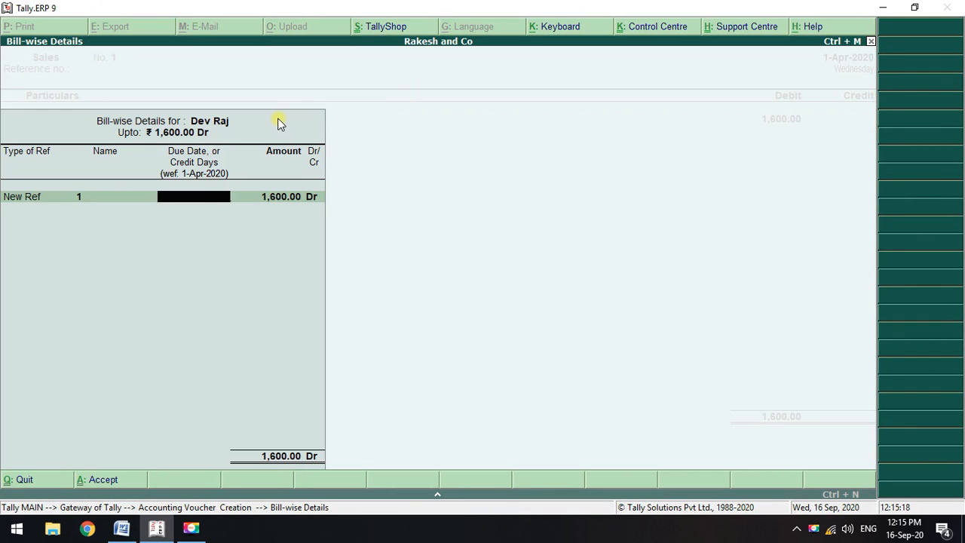
- Credit the Sales ledger with 1,600, leave the inventory allocations empty and save the sales voucher
key("Return")
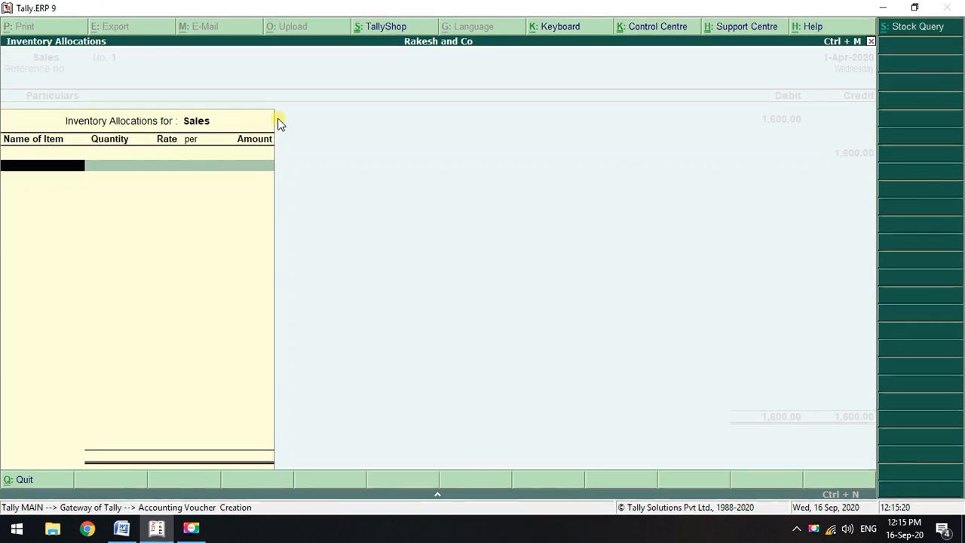
key("Return")
key("Return")
key("Return")
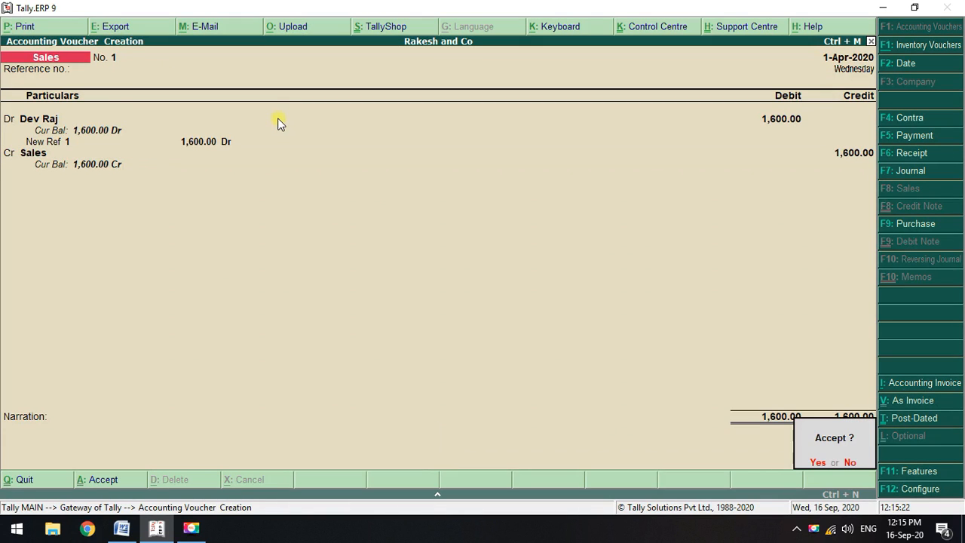
key("Return")
- Highlight transaction 3, the bank deposit, in the Word document and open a Contra voucher for it in Tally
key("alt+Tab")
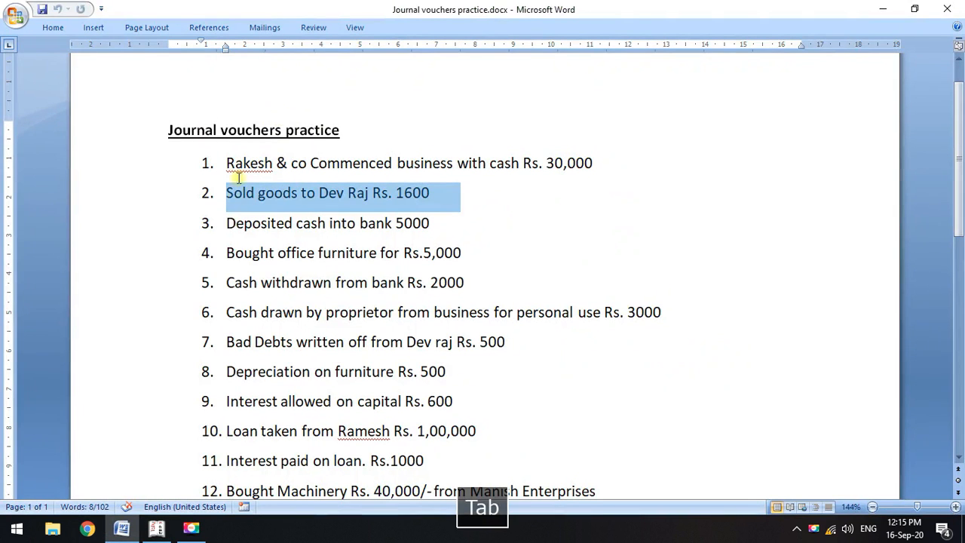
left_click_drag(224, 224, 430, 224)
key("alt+Tab")
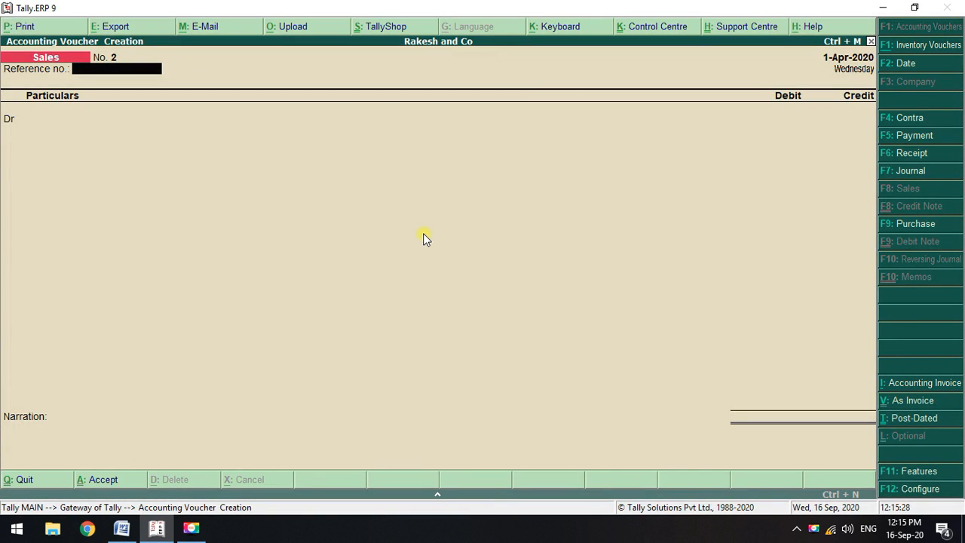
left_click(910, 118)
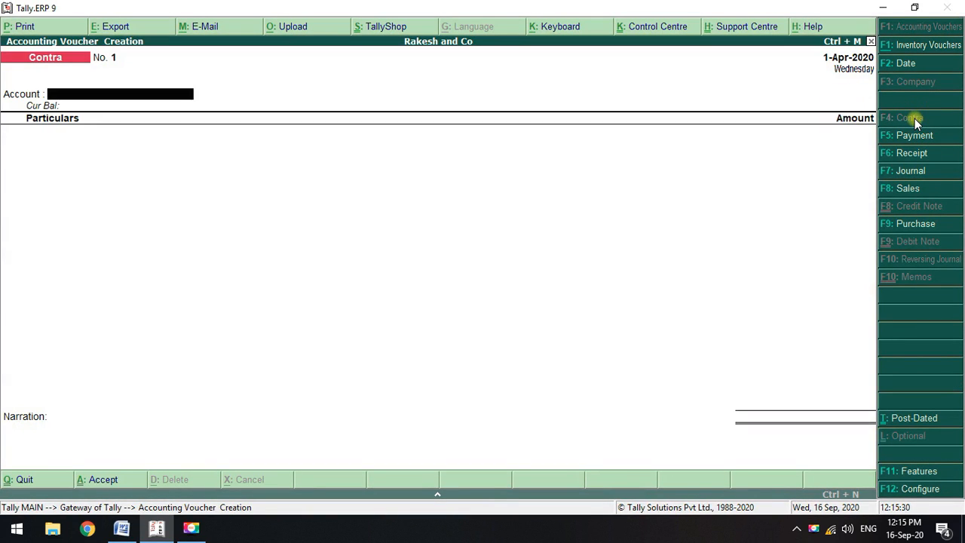
- Set Bank as the Contra voucher's account and Cash as its particular
key("space")
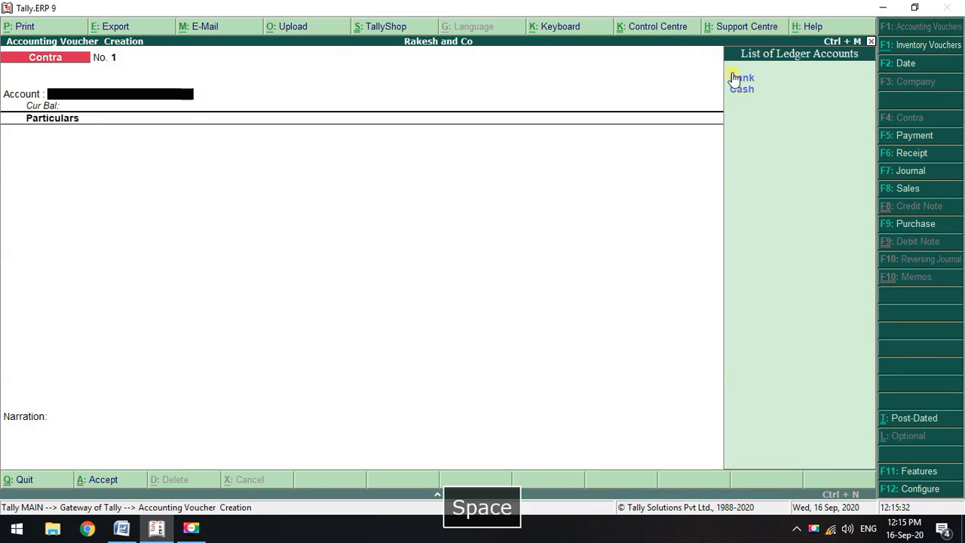
key("Return")
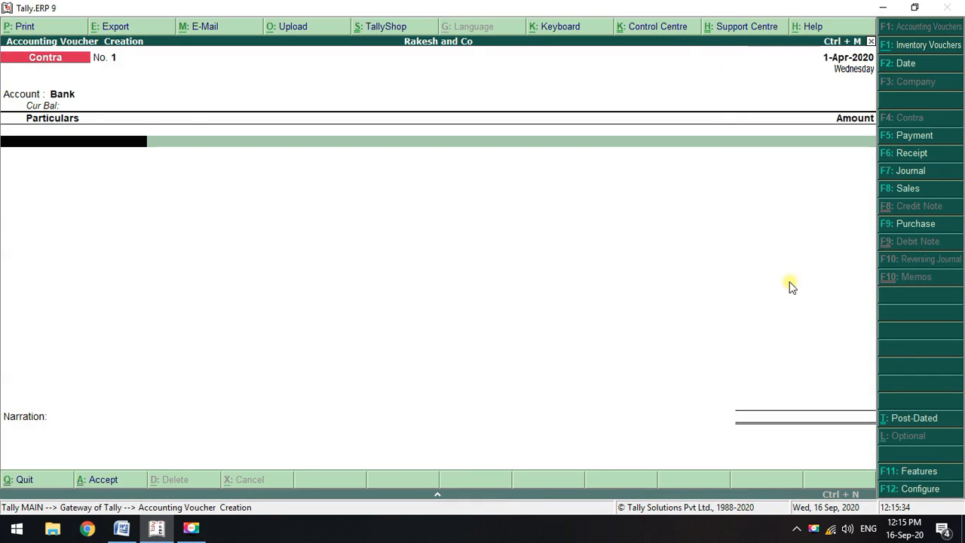
key("space")
key("Down")
key("Down")
key("Return")
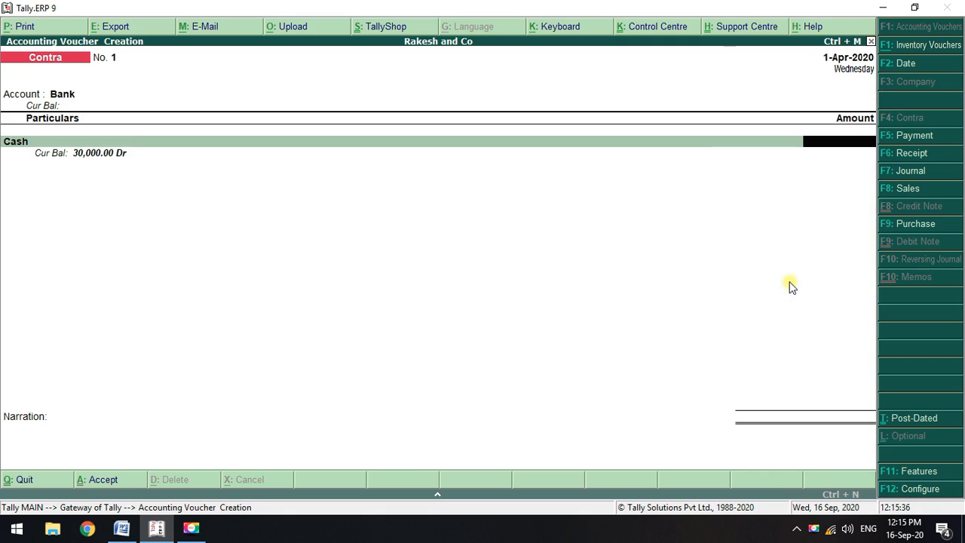
- Check the deposit amount in Word and enter 5,000 for the Cash line in Tally
key("alt+Tab")
key("alt+Tab")
type("5,")
type("000")
key("Return")
key("Return")
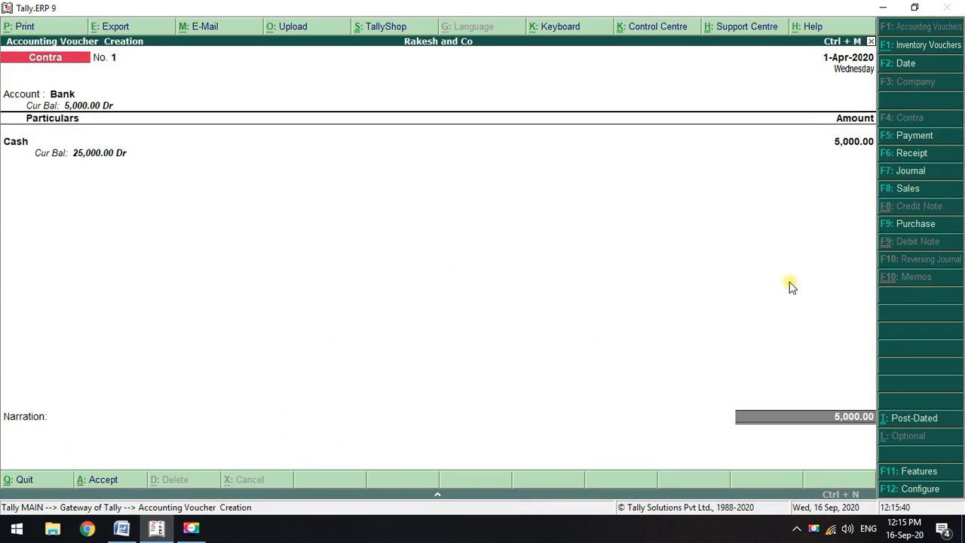
- Record the cash denominations as 10 notes of 500, accept the bank allocation and save the contra voucher
key("Return")
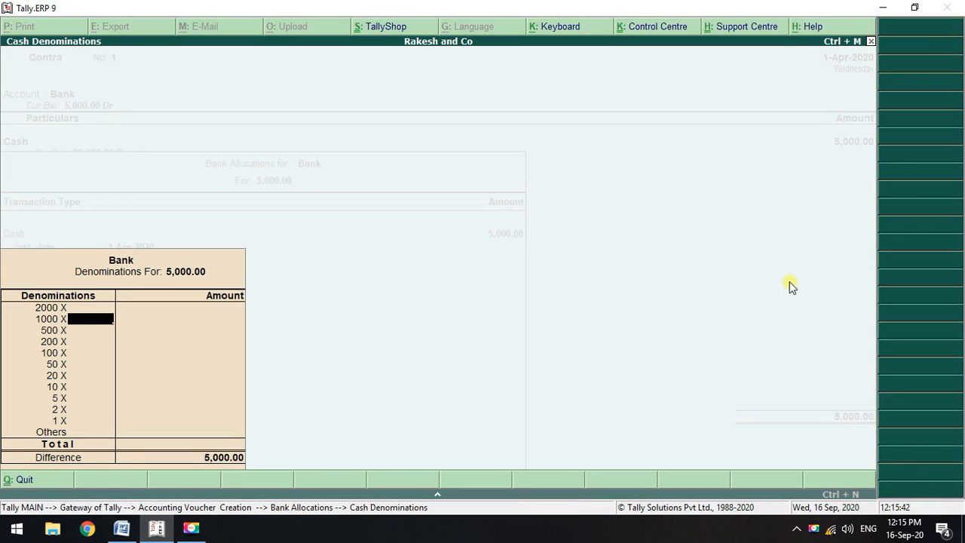
key("Return")
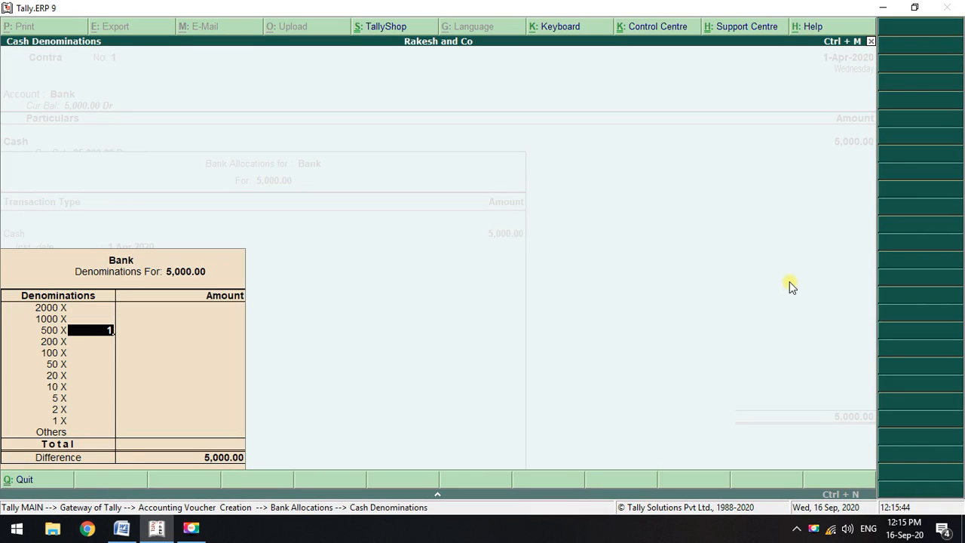
type("10")
key("Return")
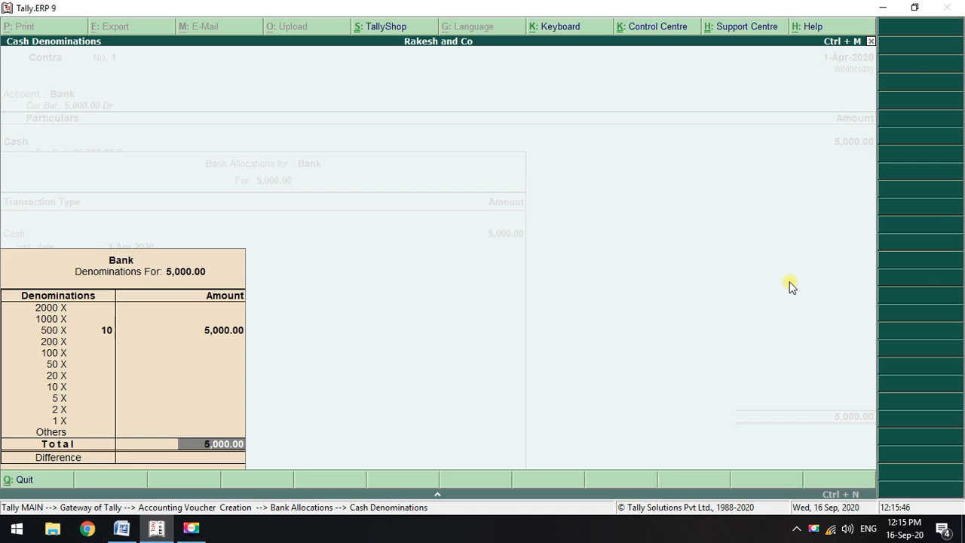
key("Return")
key("Return")
key("Return")
key("Return")
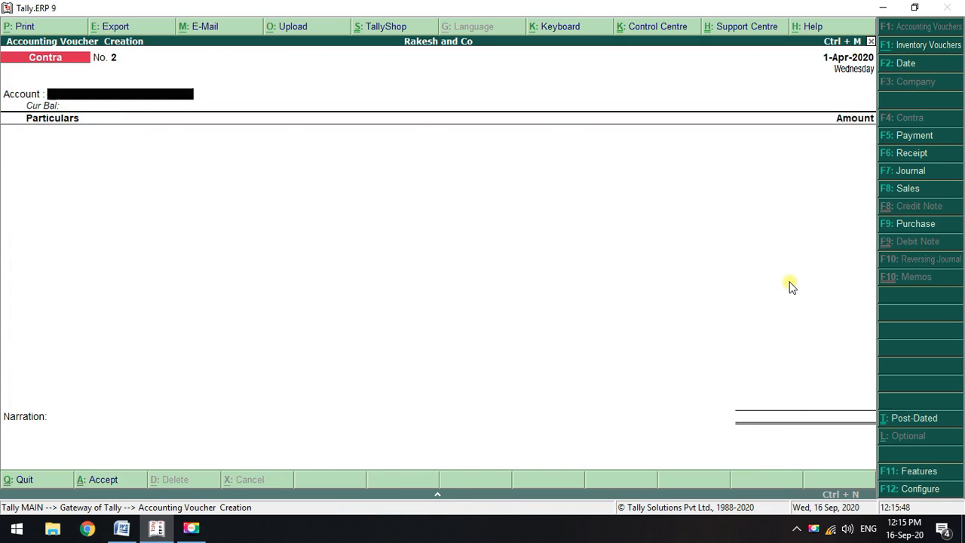
- Highlight transaction 4, the furniture purchase, in Word, then open a Payment voucher in Tally with Cash as the account
key("alt+Tab")
left_click_drag(472, 254, 226, 254)
key("alt+Tab")
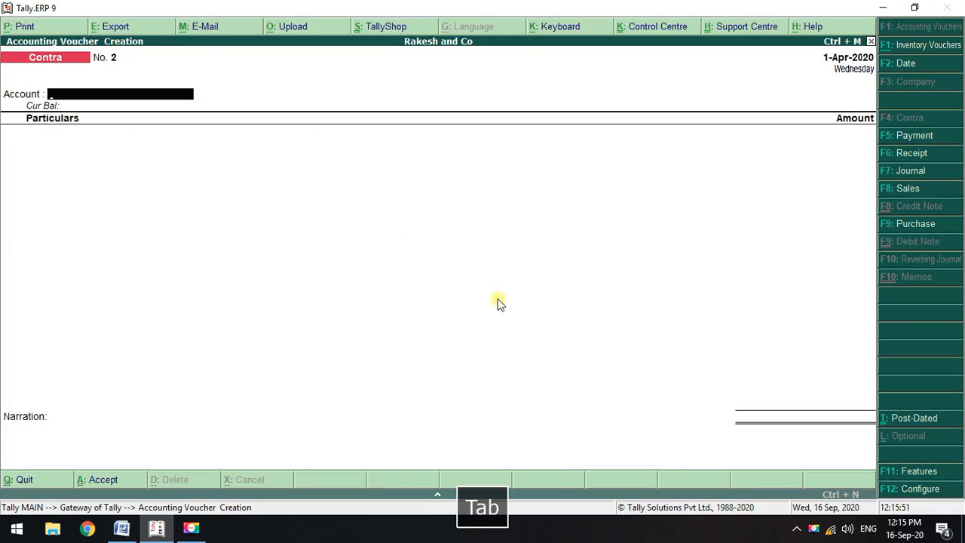
left_click(903, 136)
key("space")
key("alt+Tab")
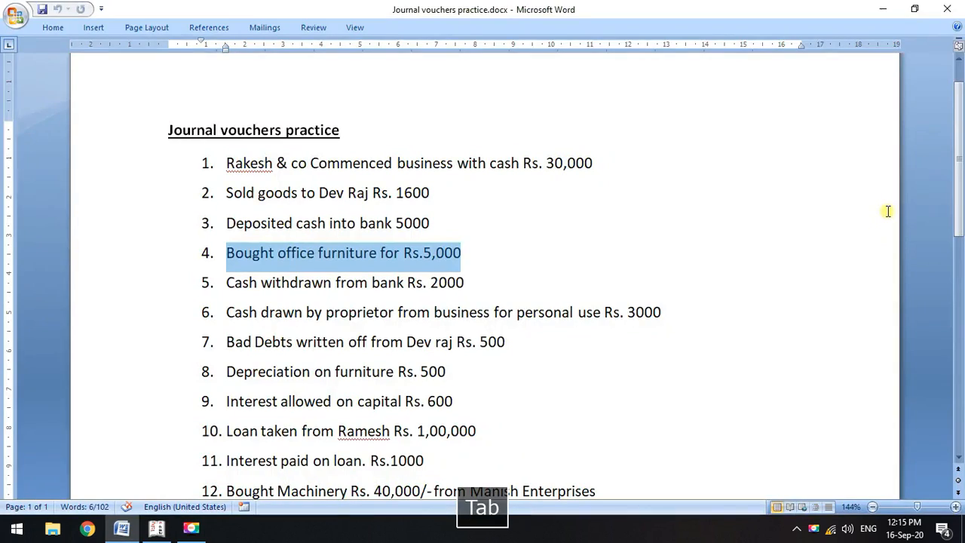
key("alt+Tab")
key("Down")
key("Down")
key("Return")
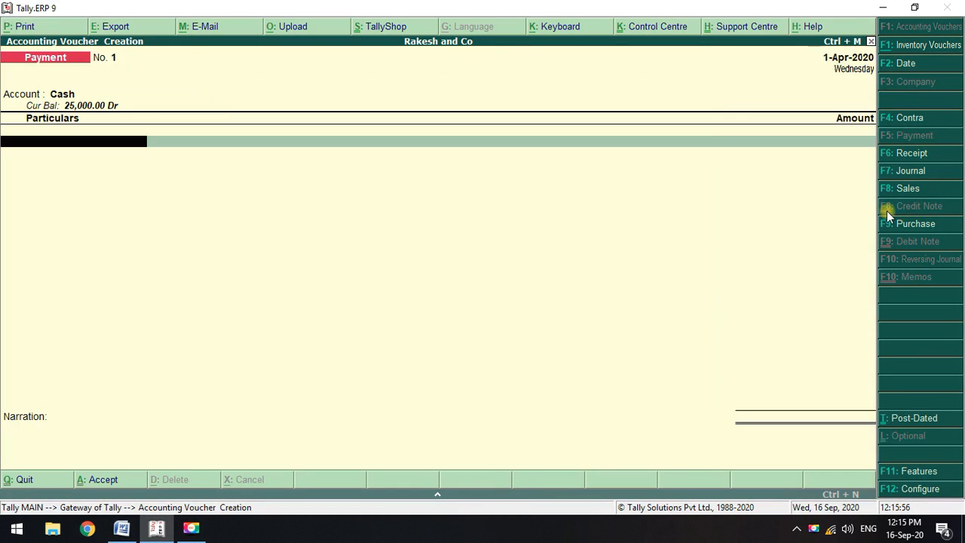
- Choose the Furniture ledger as the particular of the Payment voucher
key("Down")
key("Down")
key("Down")
key("Down")
key("Down")
key("Down")
key("Down")
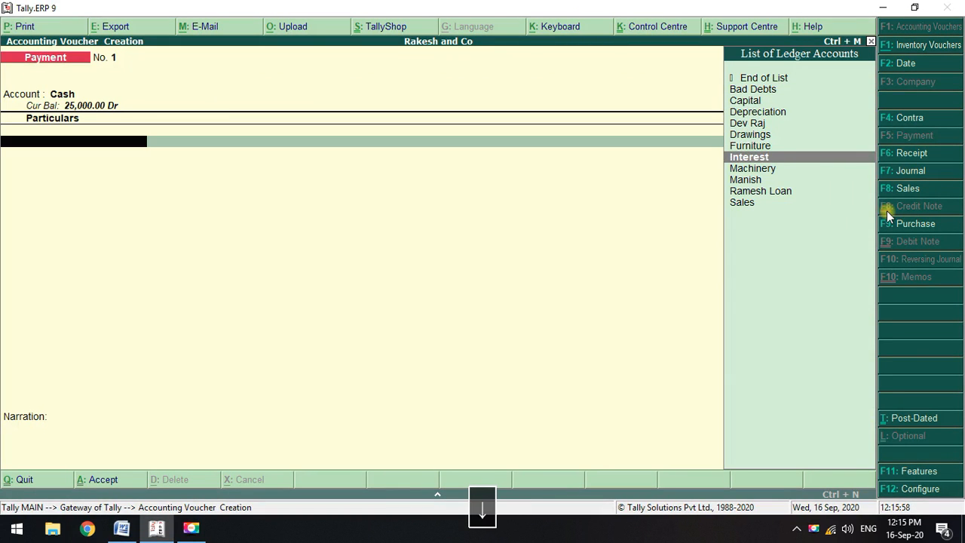
key("Up")
key("Return")
- Check the furniture amount in Word, enter 5000 for Furniture in Tally and save the payment voucher without a narration
key("alt+Tab")
key("alt+Tab")
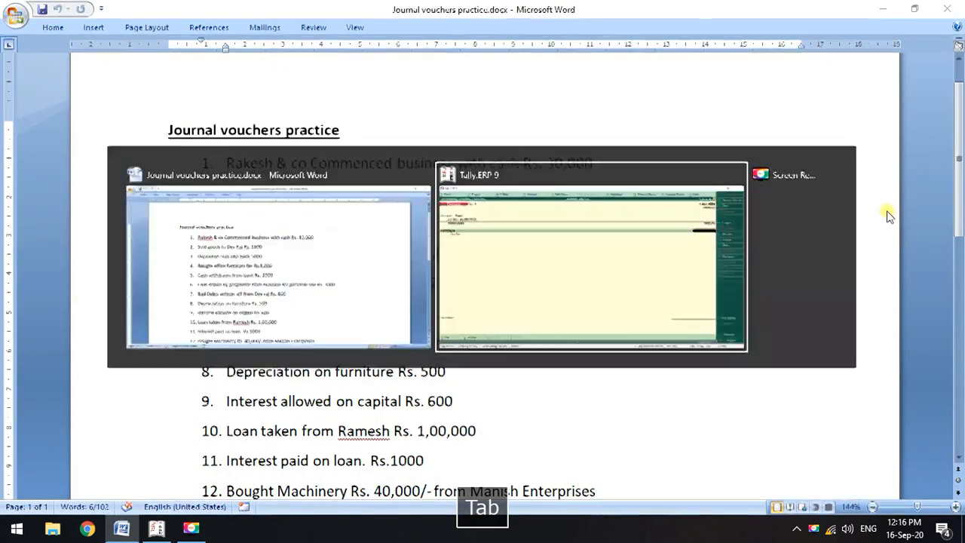
type("5000")
key("alt+Tab")
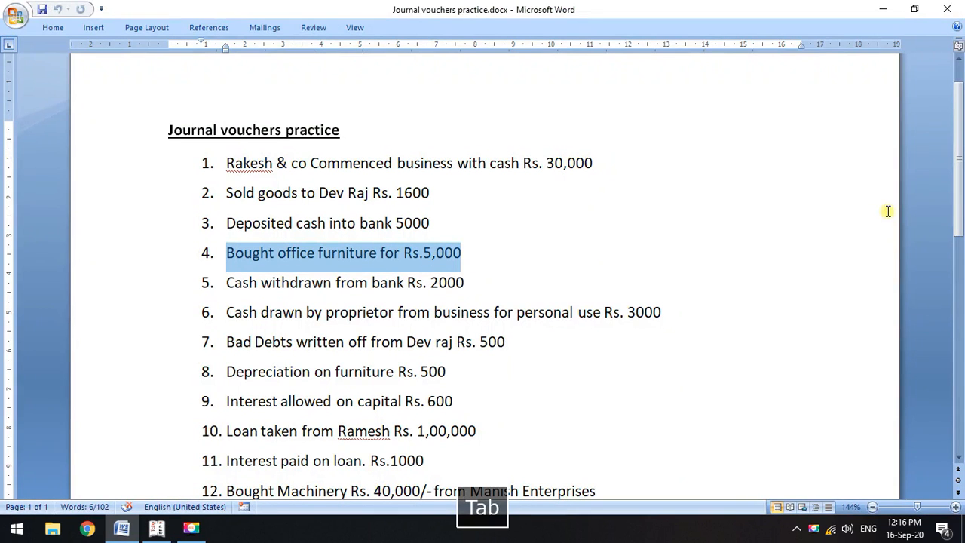
key("alt+Tab")
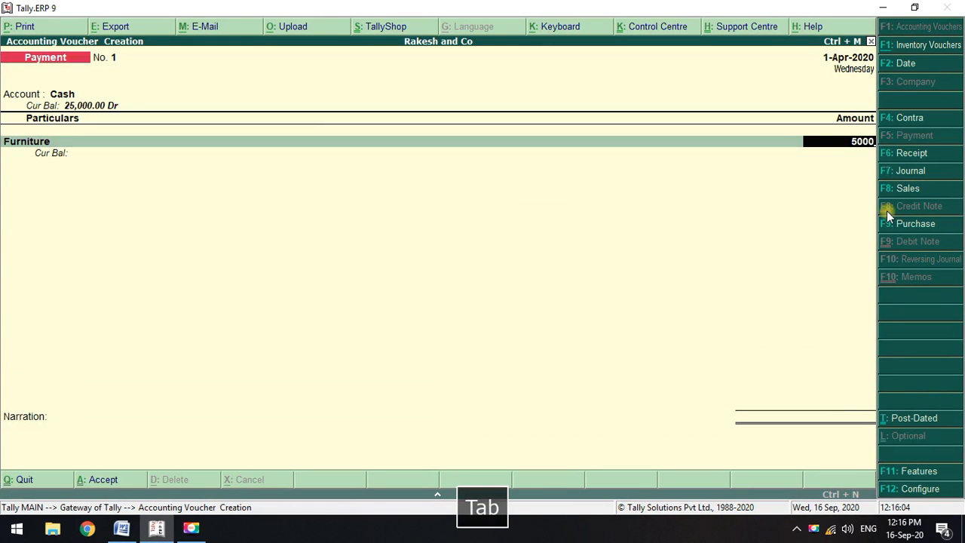
key("Return")
key("Return")
key("Return")
key("Return")
- Highlight transaction 5, the bank withdrawal, in Word, then open a Contra voucher in Tally with Cash as the account
key("alt+Tab")
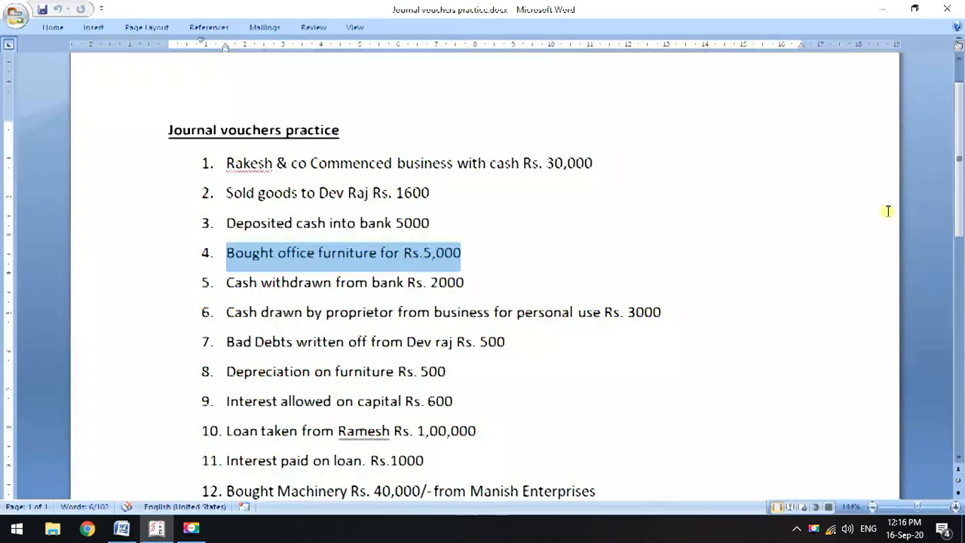
left_click_drag(482, 288, 234, 291)
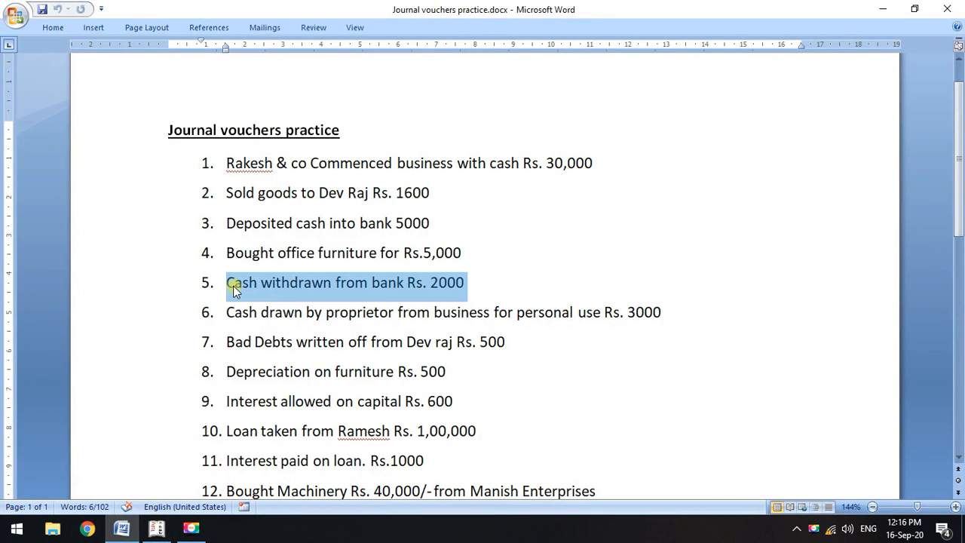
key("alt+Tab")
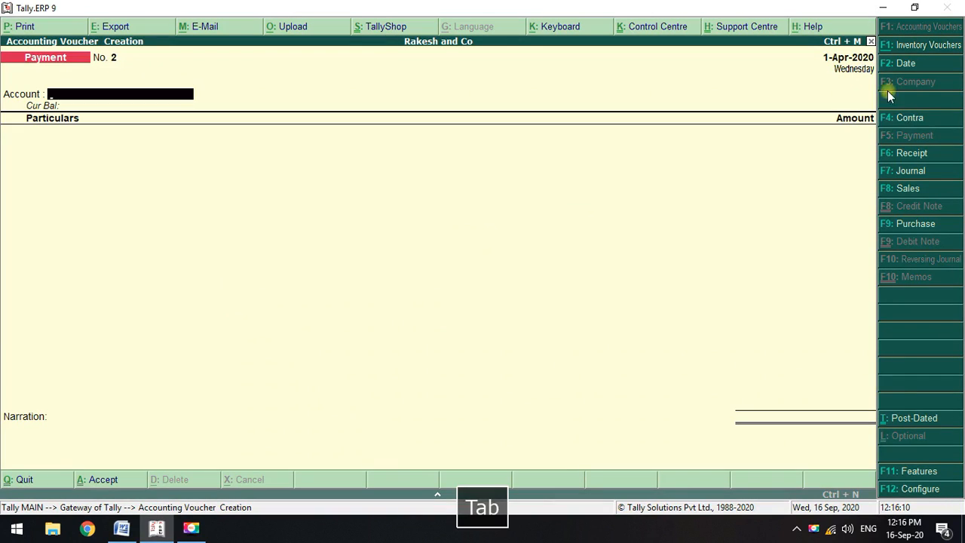
left_click(893, 119)
key("space")
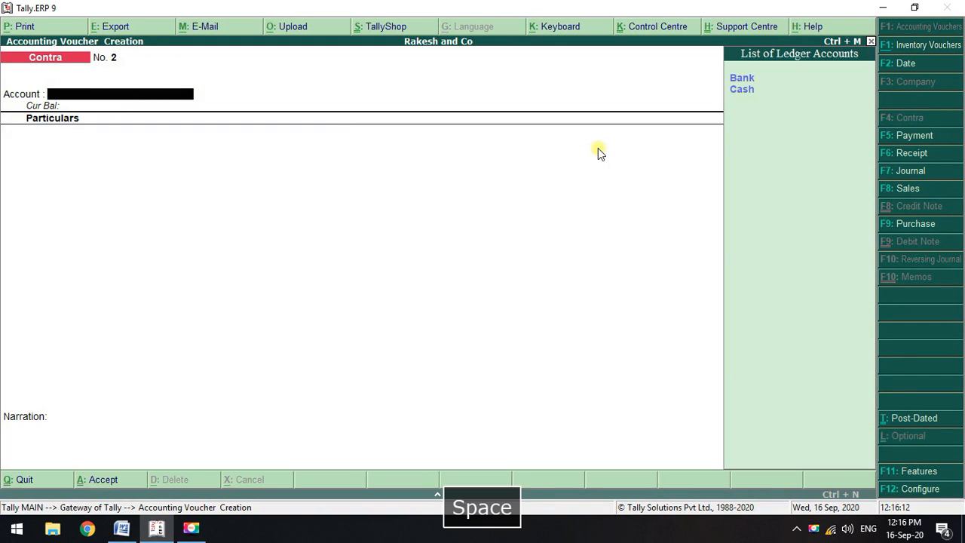
key("Down")
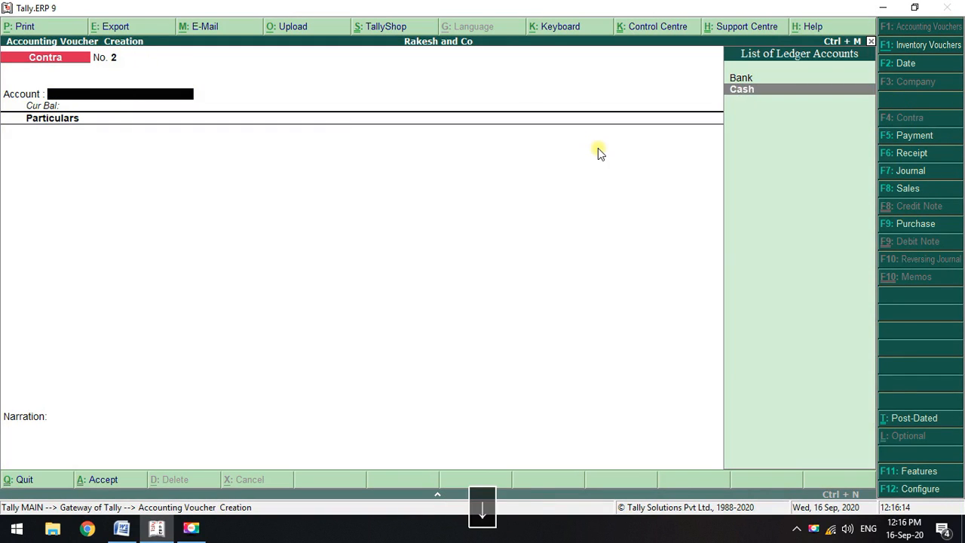
key("Return")
- Choose the Bank ledger as the particular of the Contra voucher, keeping Cash as the account
key("space")
key("Down")
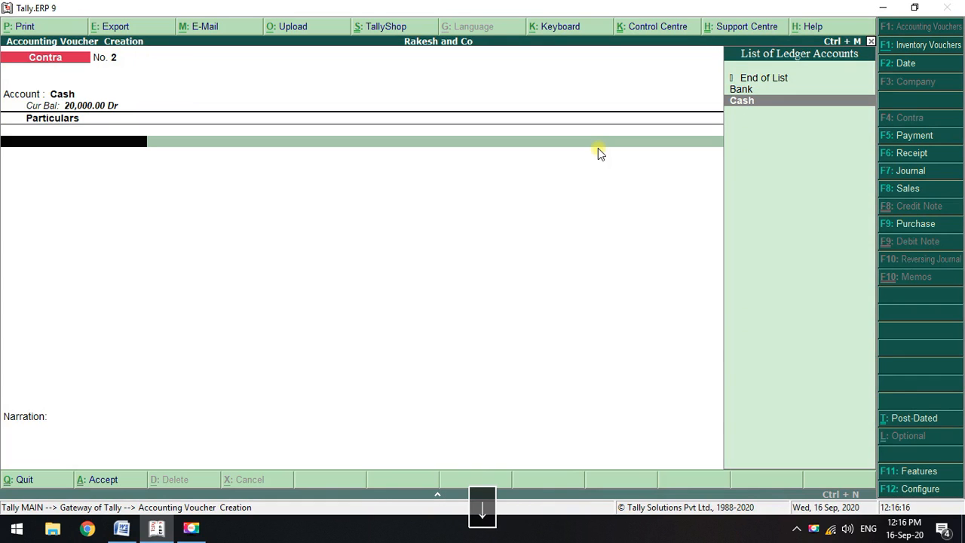
key("Up")
key("Return")
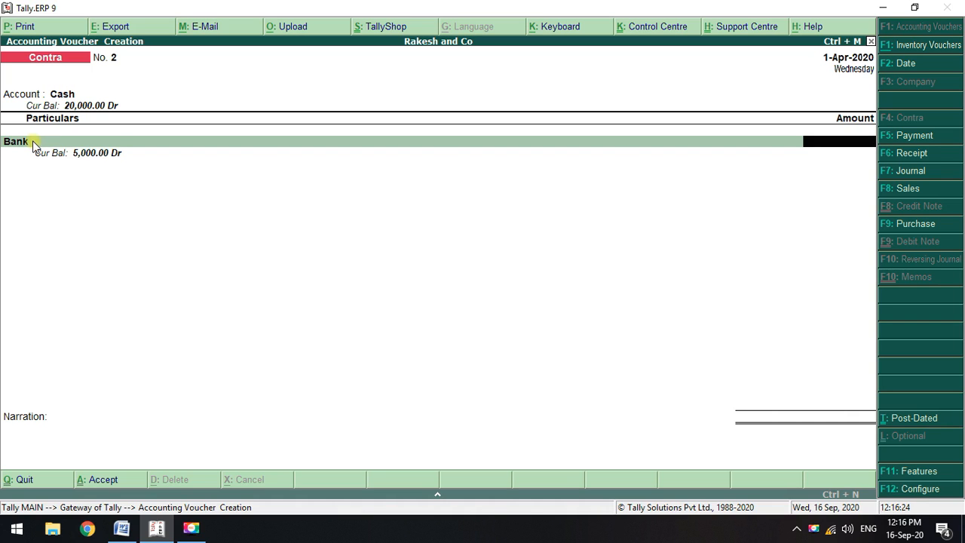
key("BackSpace")
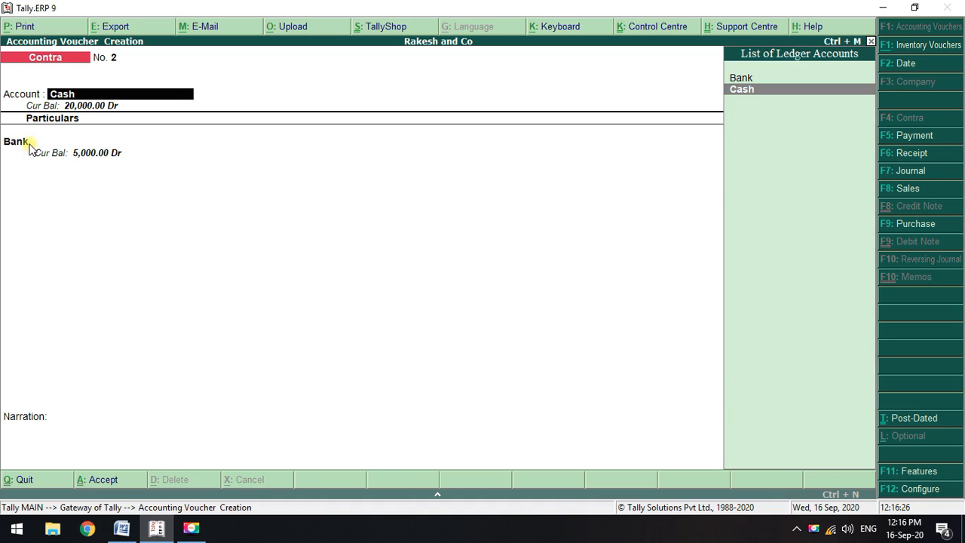
key("Return")
key("Return")
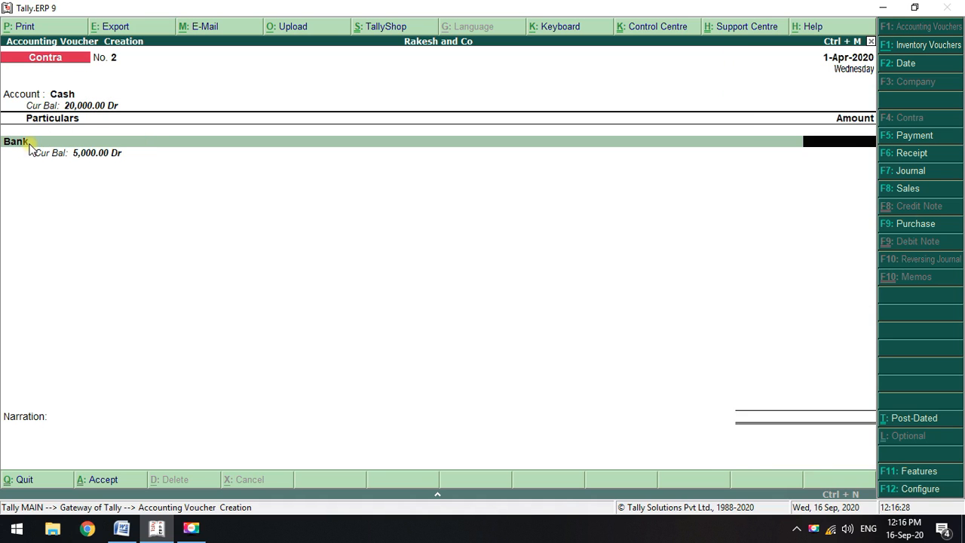
- Check the withdrawal amount in Word, enter 2000 for Bank in Tally and save the contra voucher without a narration
key("alt+Tab")
scroll(324, 351, "down", 1)
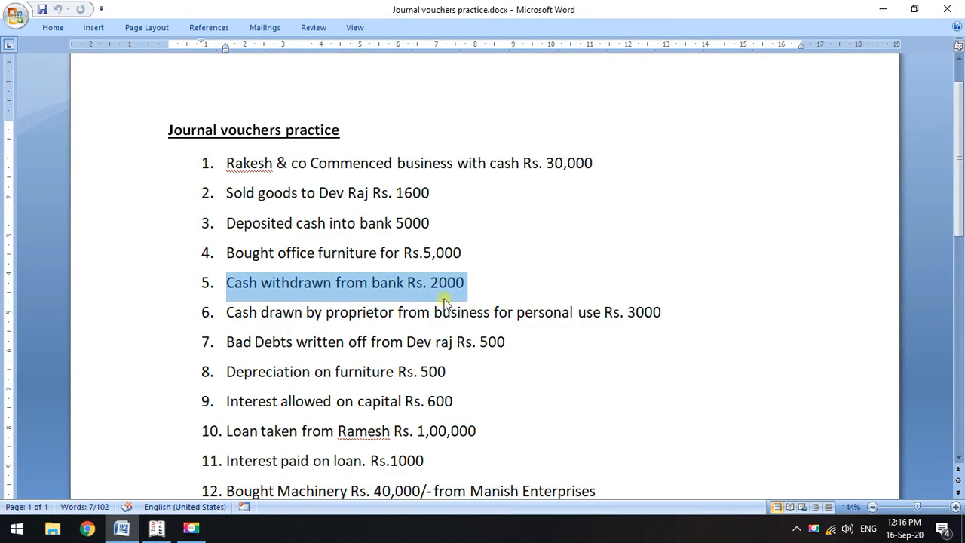
key("alt+Tab")
type("20")
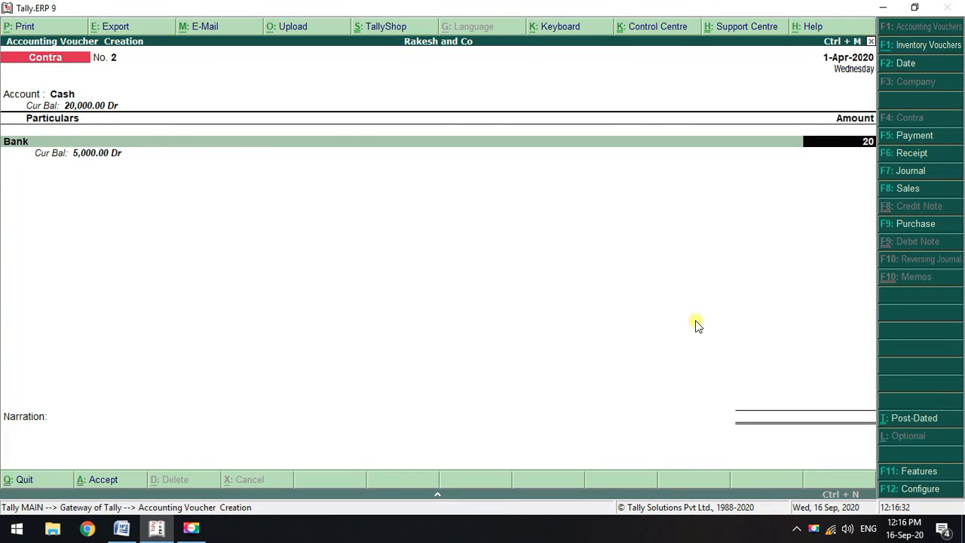
key("Return")
key("Return")
key("Return")
key("Return")
key("Return")
key("Return")
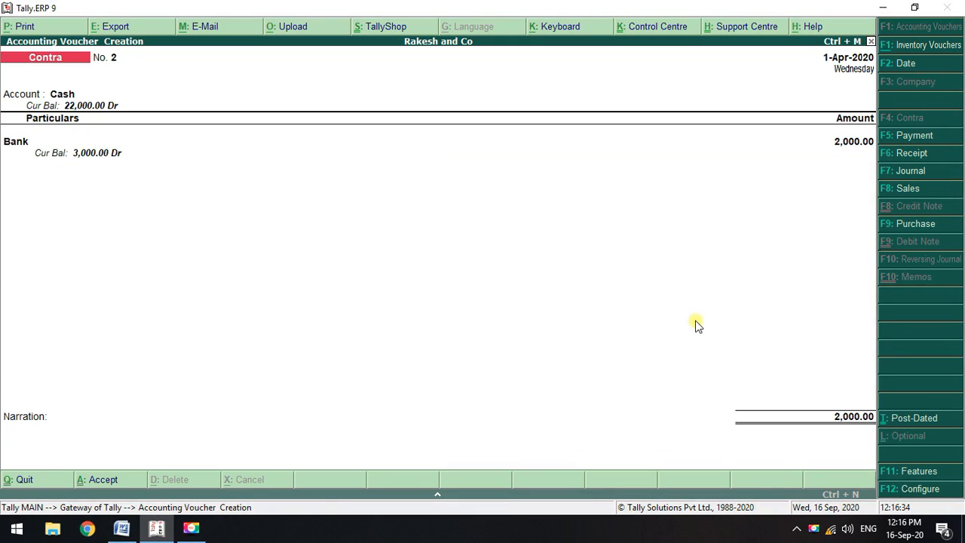
key("Return")
- Highlight transaction 6, the proprietor's cash drawing, in Word, then open a Payment voucher in Tally with Cash as the account
key("alt+Tab")
left_click(519, 321)
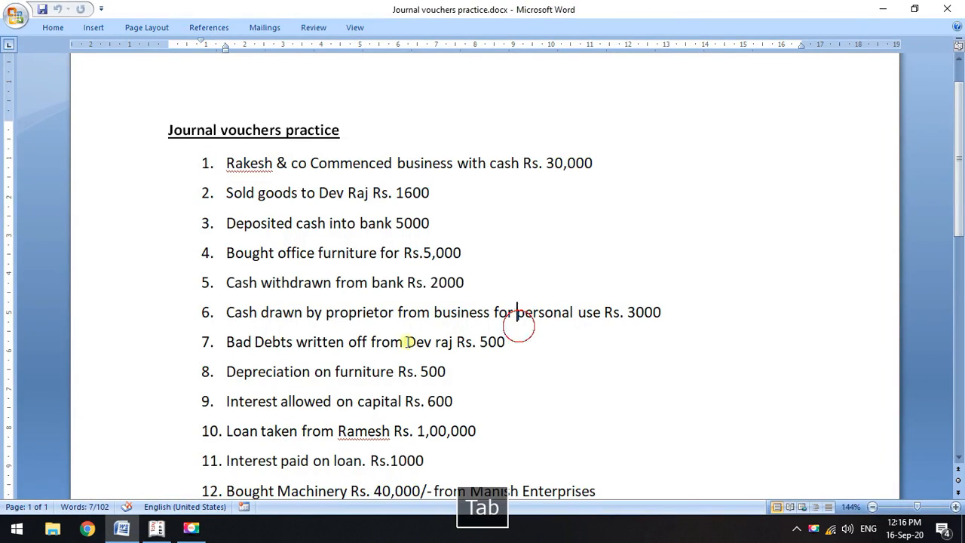
left_click_drag(229, 317, 683, 326)
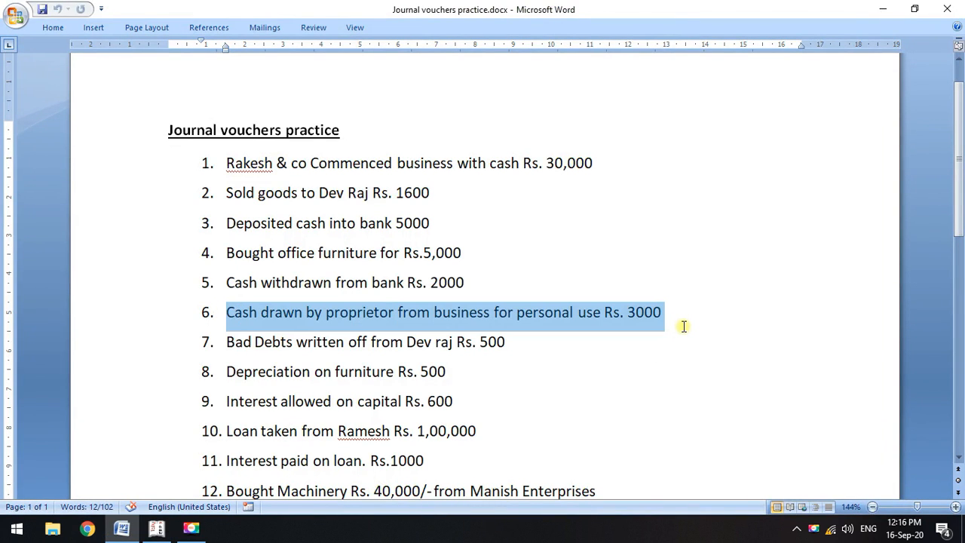
key("alt+Tab")
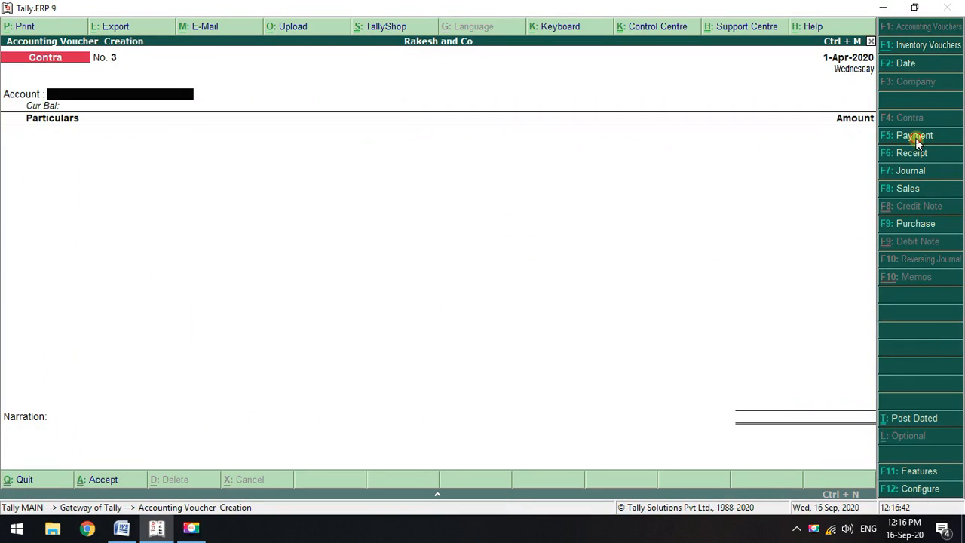
left_click(914, 136)
key("space")
key("Down")
key("Down")
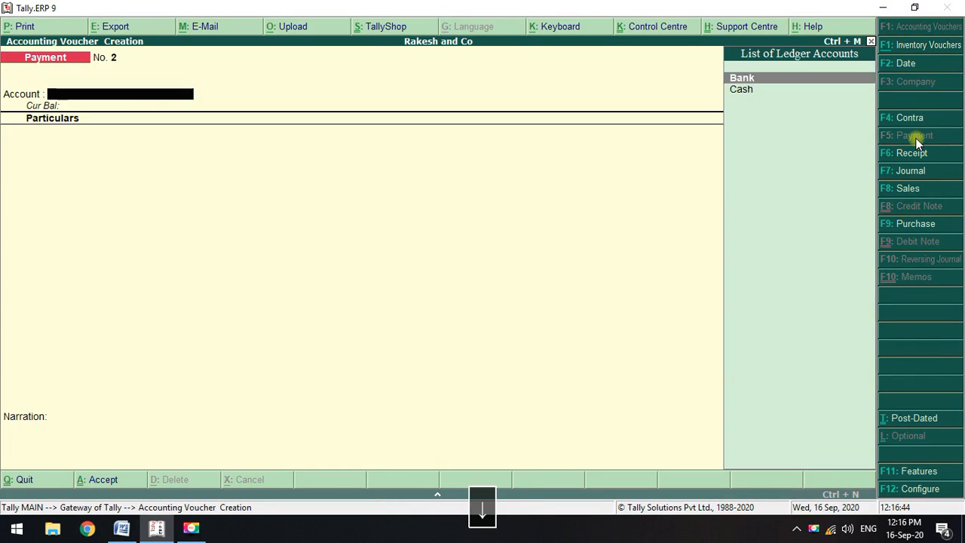
- Choose the Drawings ledger as the particular of the Payment voucher
key("space")
key("Down")
key("Down")
key("Down")
key("Down")
key("Down")
key("Down")
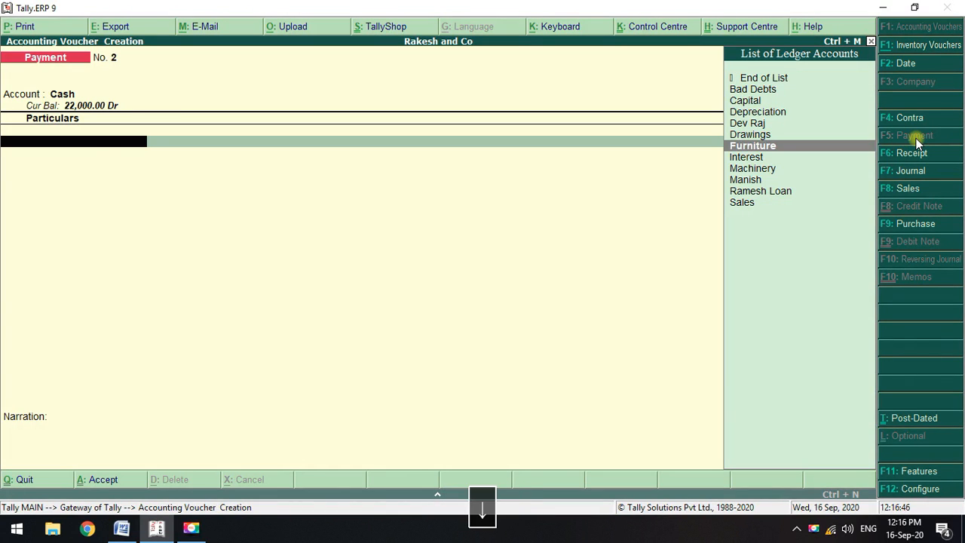
key("Up")
key("space")
- Check the drawing amount in Word, enter 3000 for Drawings in Tally and save the payment voucher without a narration
key("alt+Tab")
key("alt+Tab")
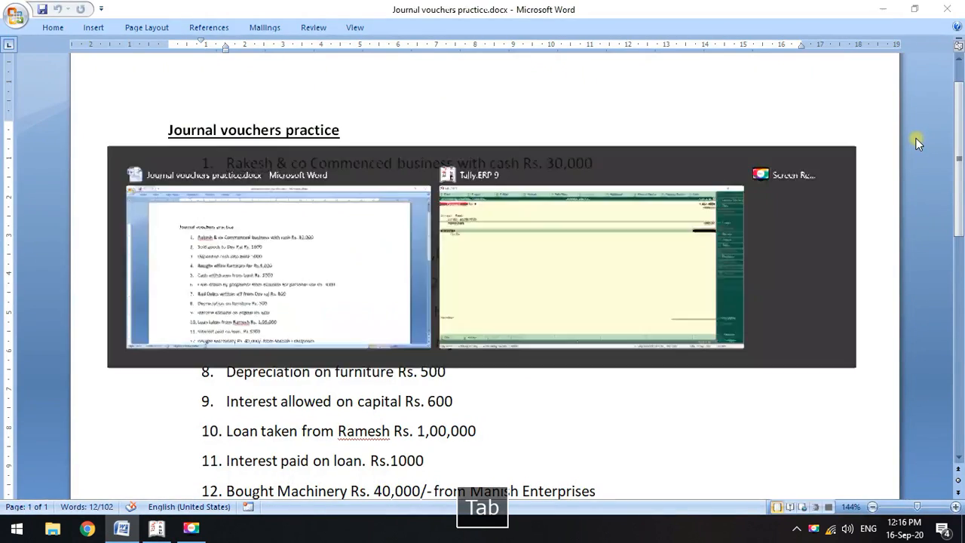
type("3,000.00")
key("Return")
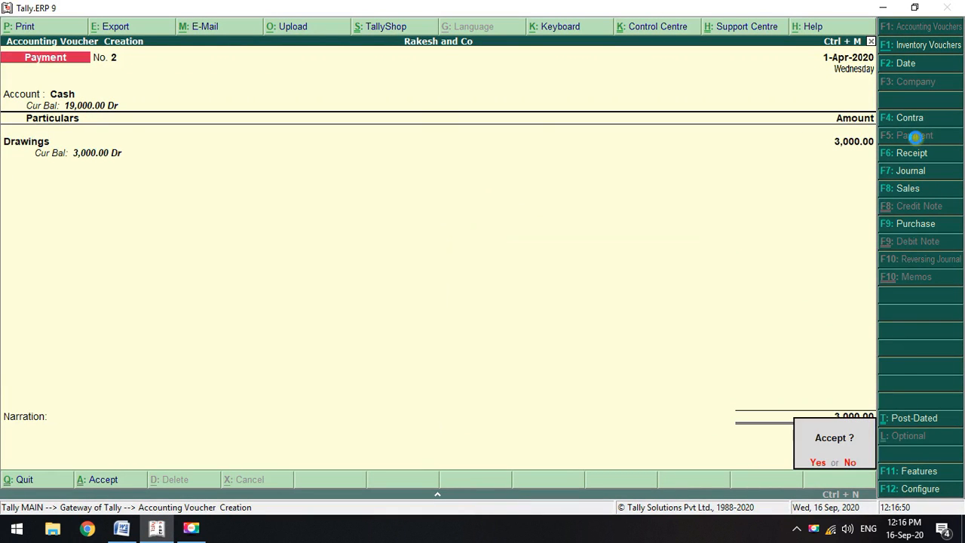
key("Return")
- Highlight transaction 7, the bad debts written off, in Word, then open a Journal voucher in Tally
key("alt+Tab")
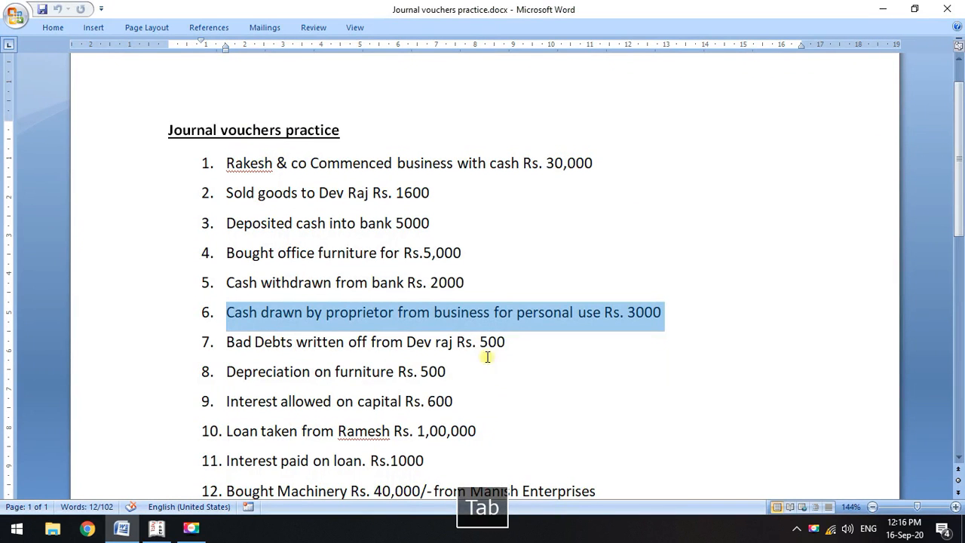
left_click_drag(511, 341, 226, 342)
key("alt+Tab")
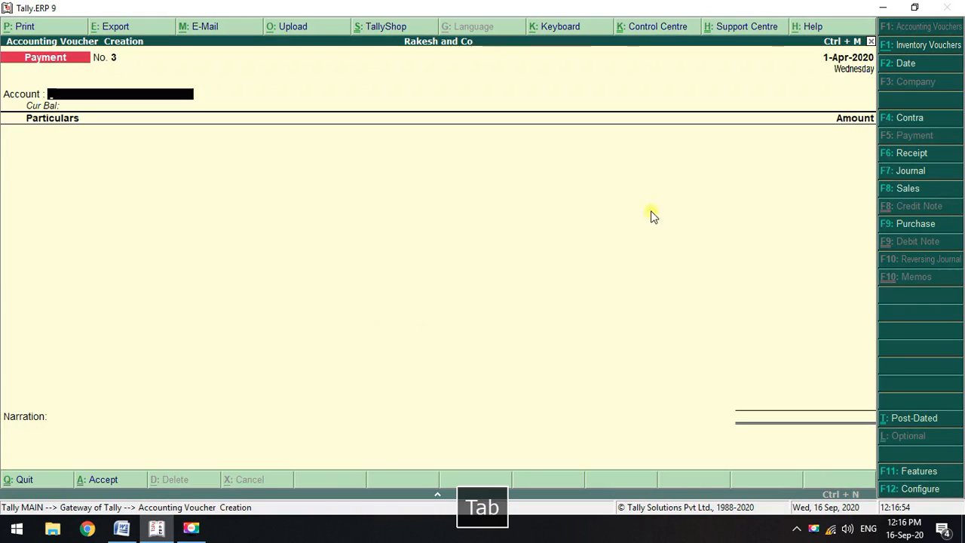
left_click(904, 172)
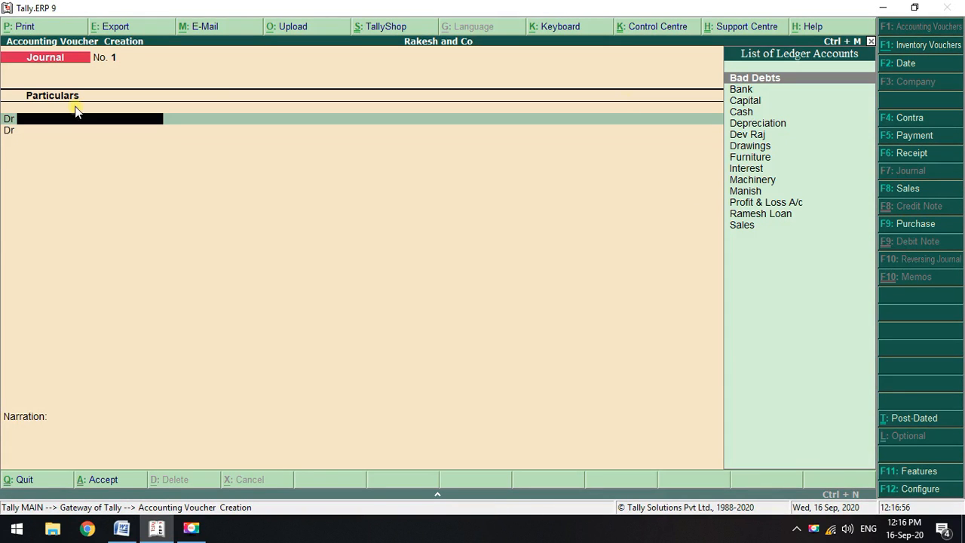
- Leave the journal voucher for the Gateway of Tally and reopen the accounting voucher screen
left_click(10, 134)
key("Escape")
key("Escape")
key("Escape")
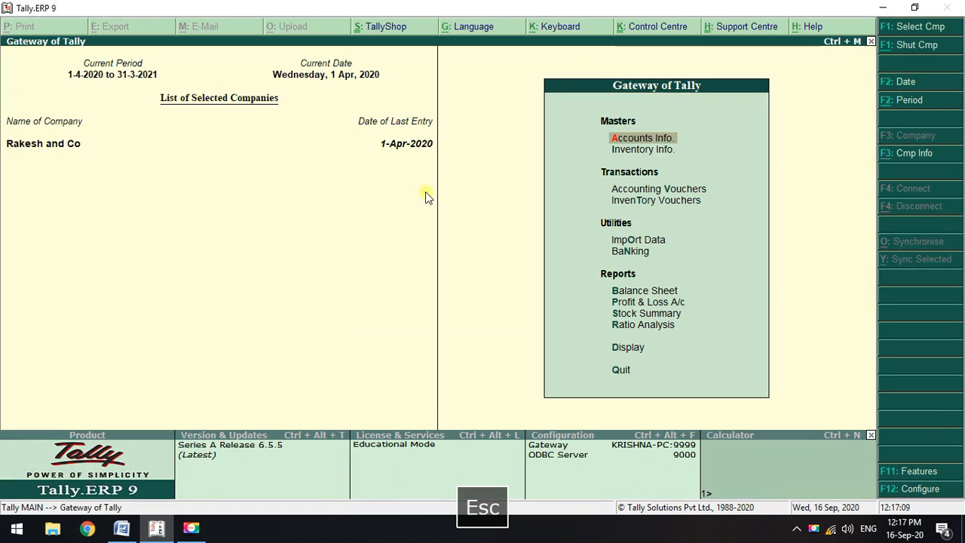
left_click(670, 189)
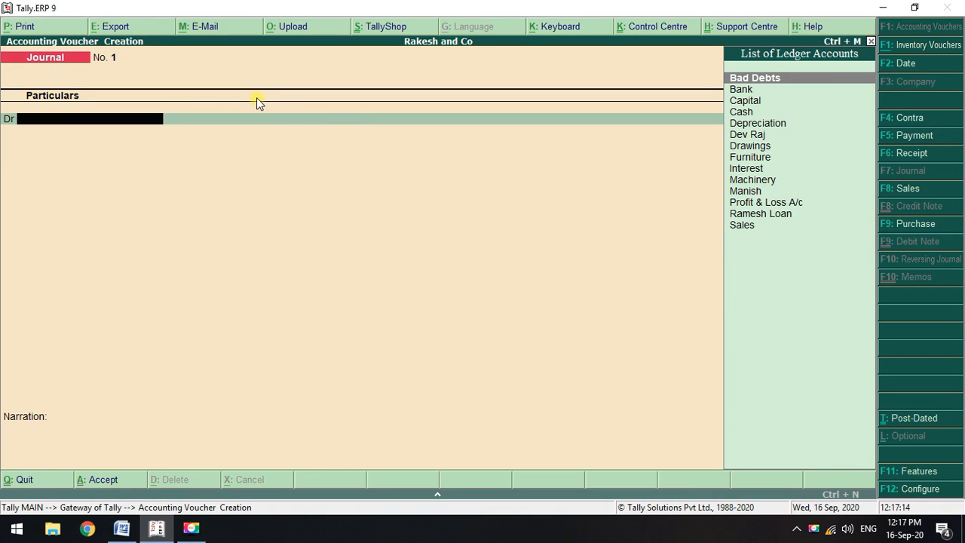
- Highlight transaction 7 in Word again, then choose Bad Debts as the debit ledger of the journal voucher in Tally
key("alt+Tab")
left_click(388, 369)
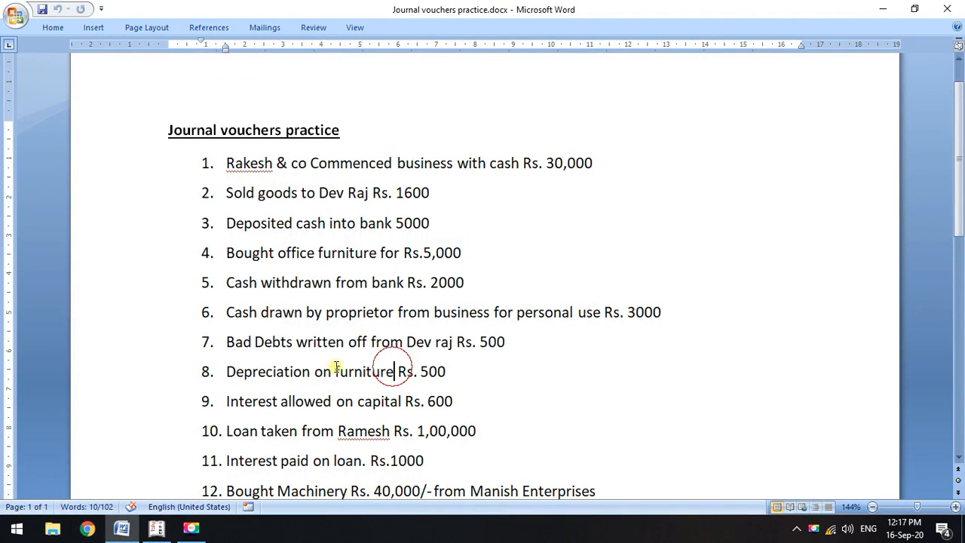
left_click_drag(218, 345, 517, 343)
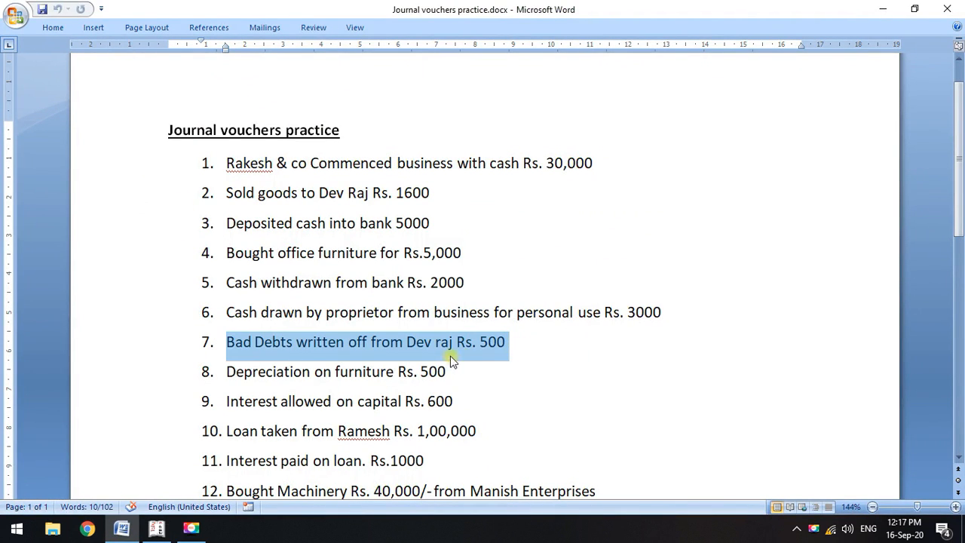
key("alt+Tab")
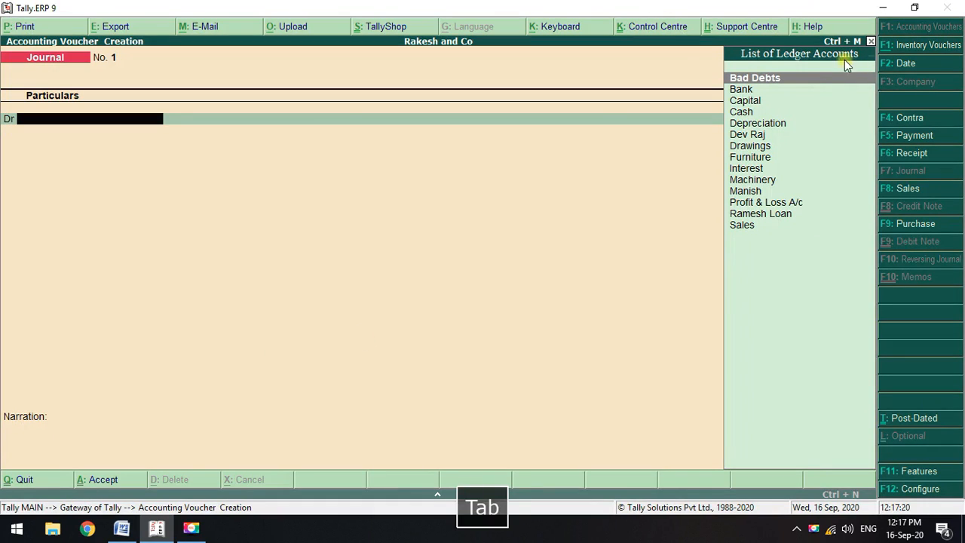
left_click(749, 137)
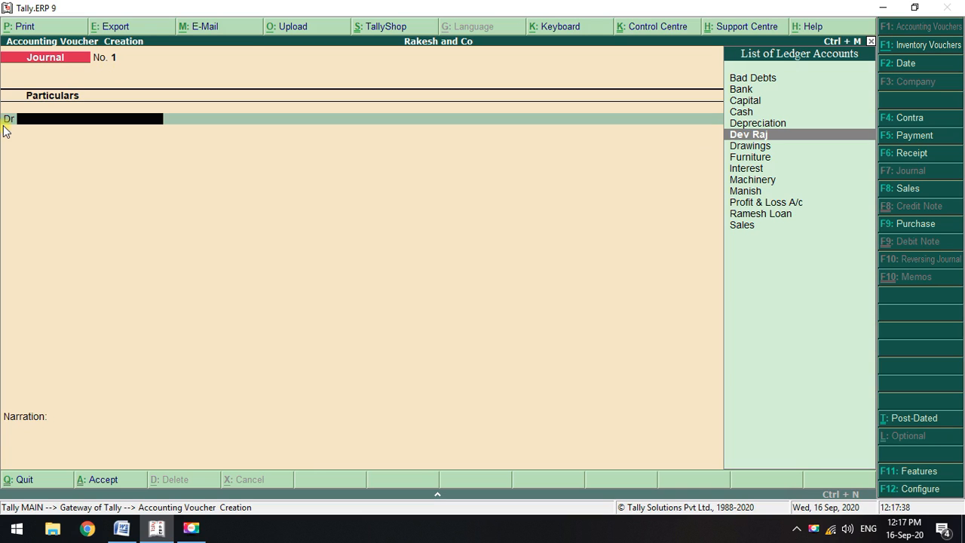
left_click(756, 79)
left_click(757, 134)
left_click(786, 83)
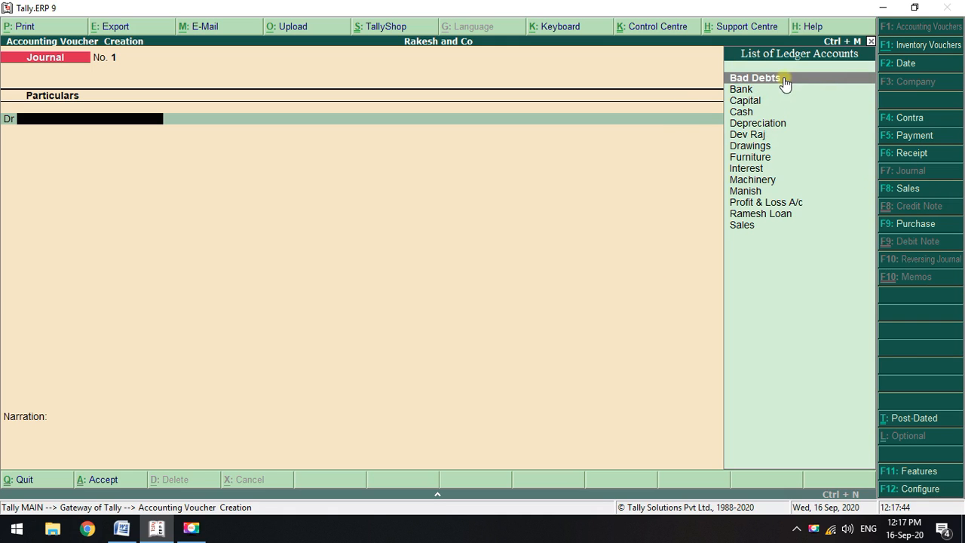
key("Return")
- Check the bad debt amount in Word and enter 500 as the debit for Bad Debts in Tally
key("alt+Tab")
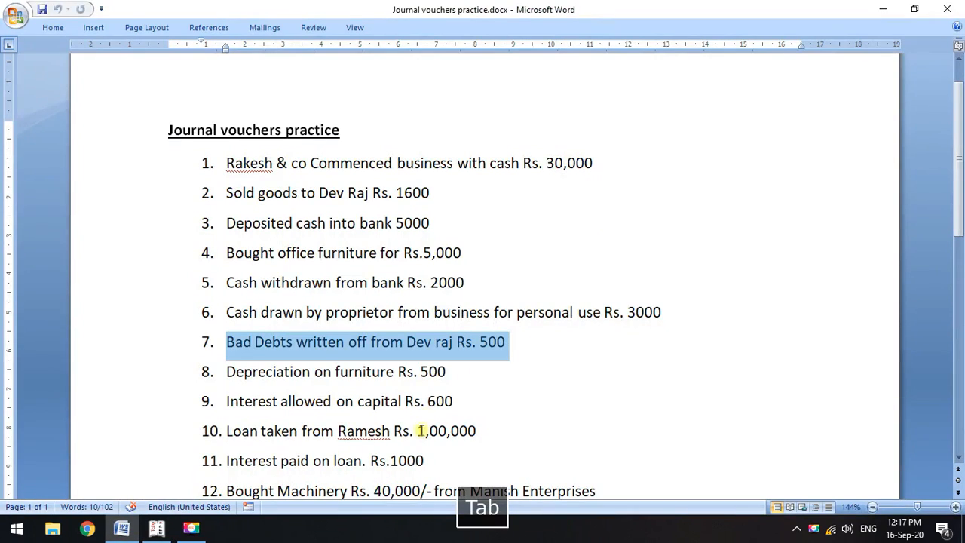
key("alt+Tab")
type("500")
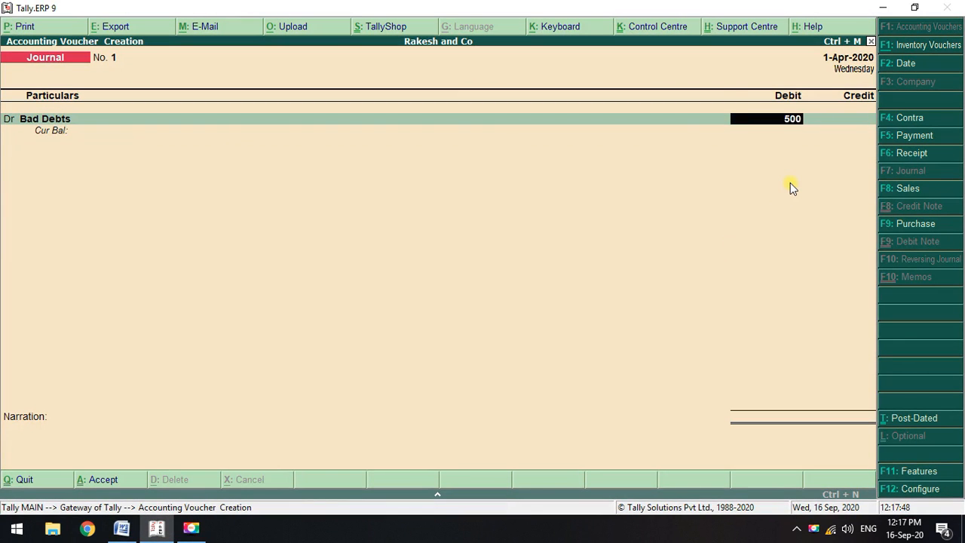
key("Return")
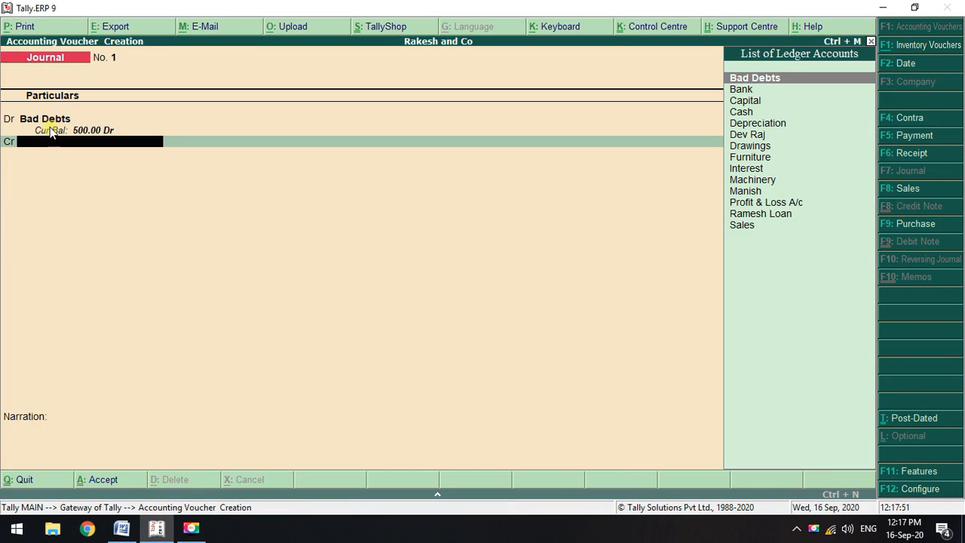
- Credit the debtor's ledger with 500, allocate it against bill reference 1 and save the journal voucher without a narration
left_click(753, 136)
key("Return")
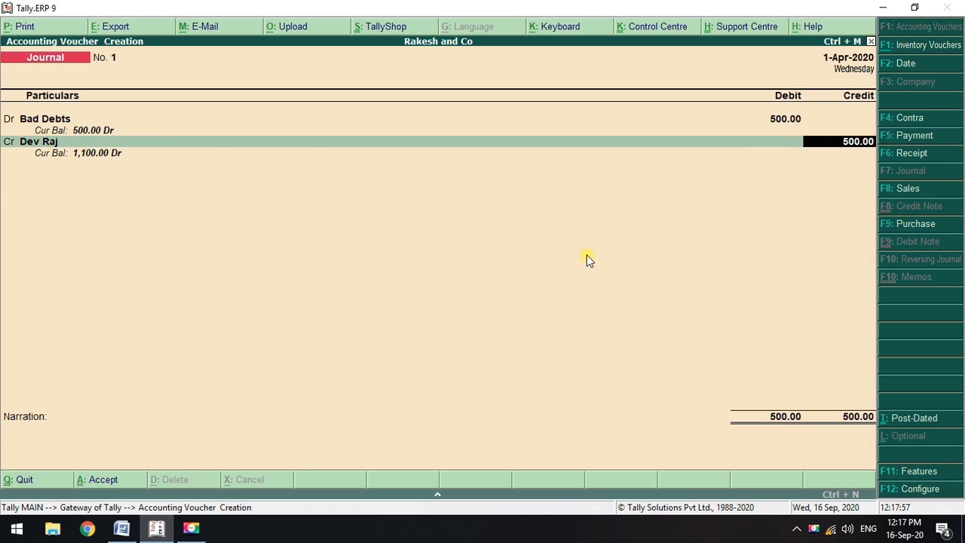
key("Return")
key("Return")
key("Return")
key("Return")
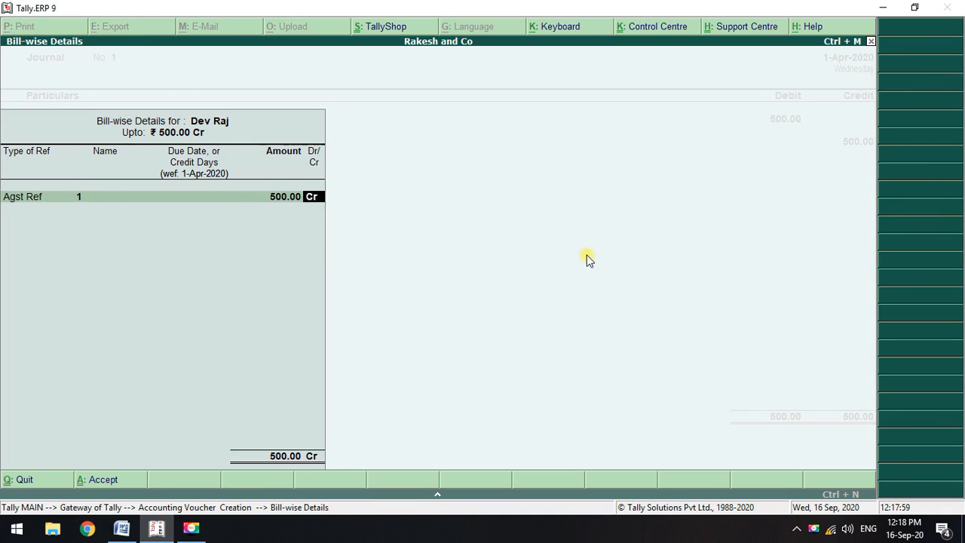
key("Return")
key("Return")
key("Return")
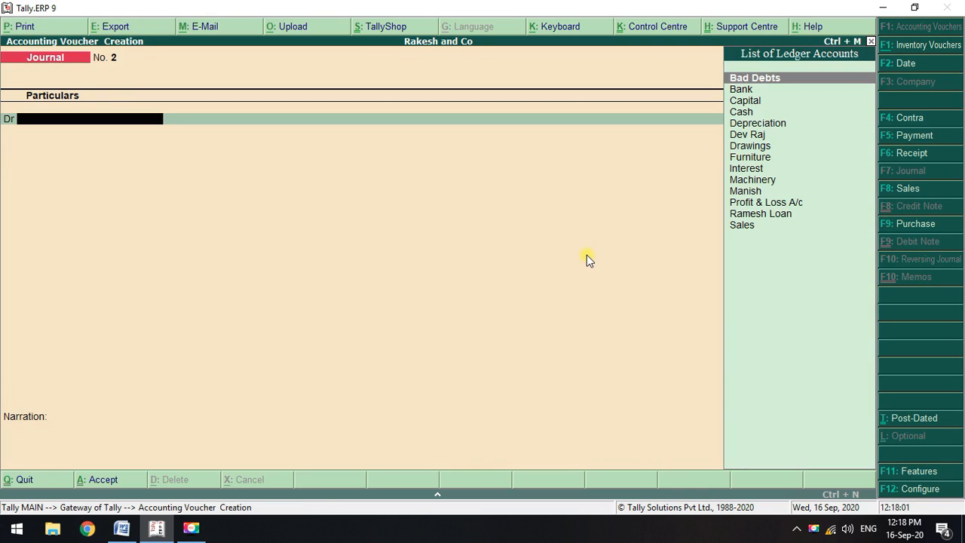
- Highlight transaction 8 in Word, then choose Depreciation as the debit ledger of the journal voucher in Tally
key("alt+Tab")
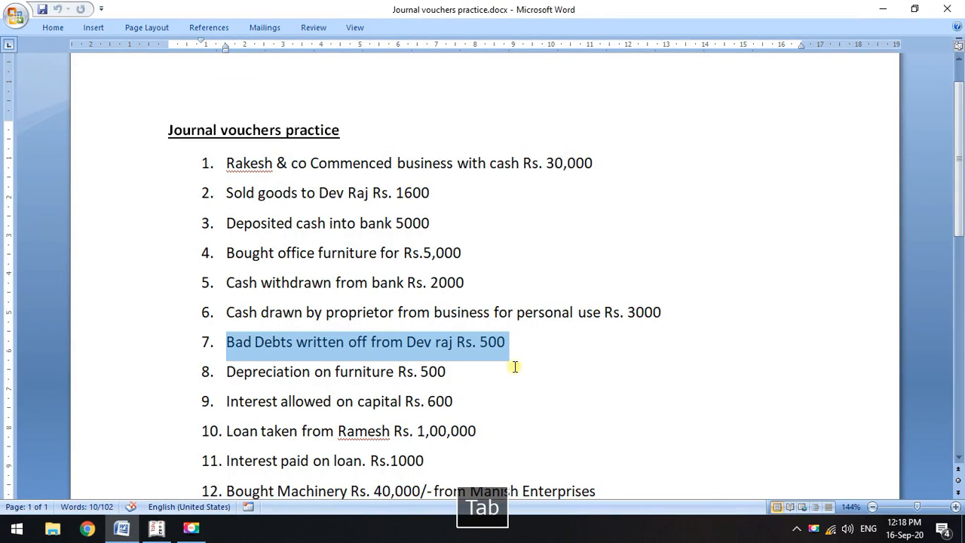
left_click(509, 344)
left_click_drag(461, 371, 211, 368)
key("alt+Tab")
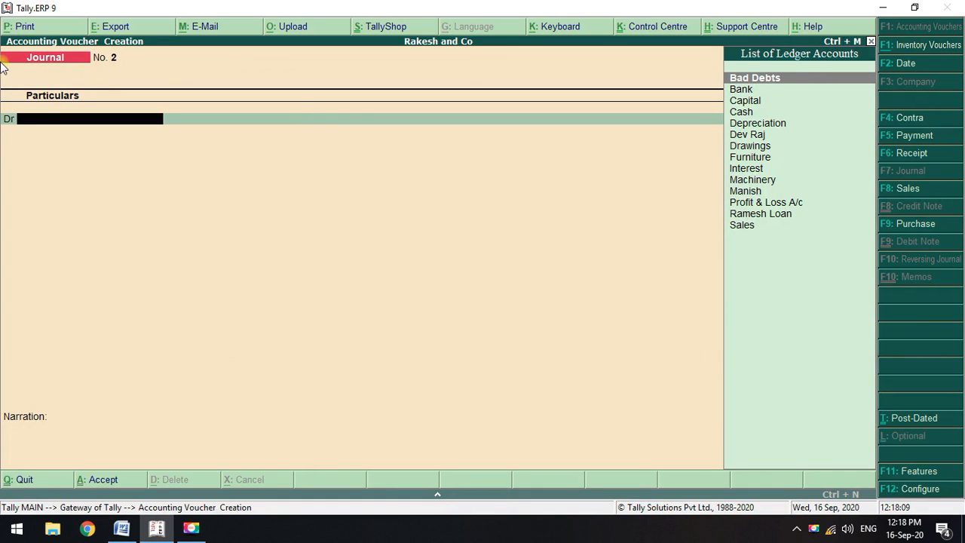
left_click(760, 124)
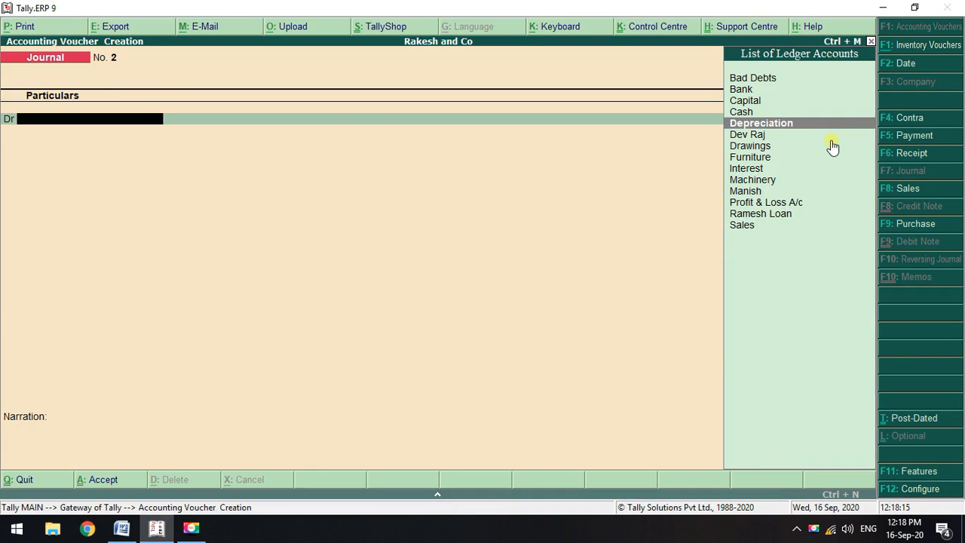
key("alt+Tab")
key("alt+Tab")
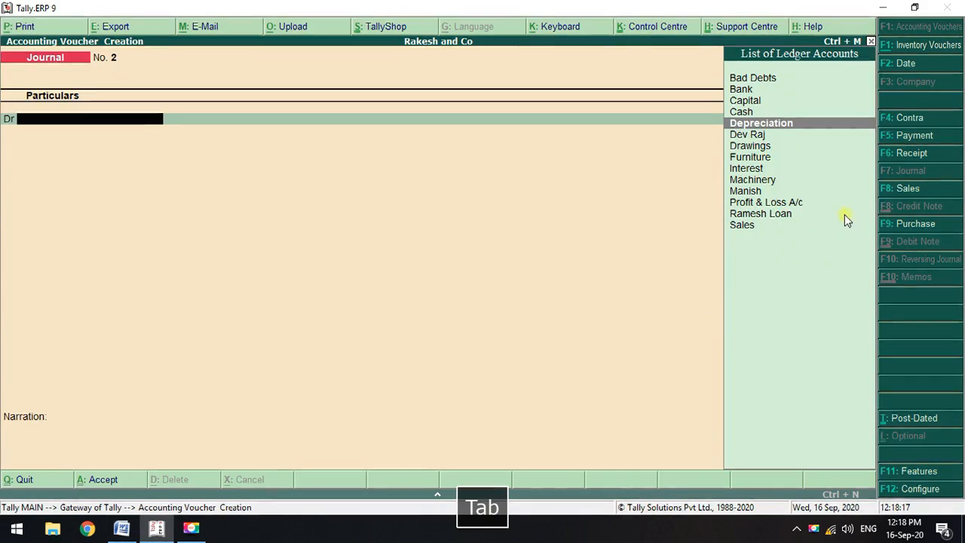
key("Return")
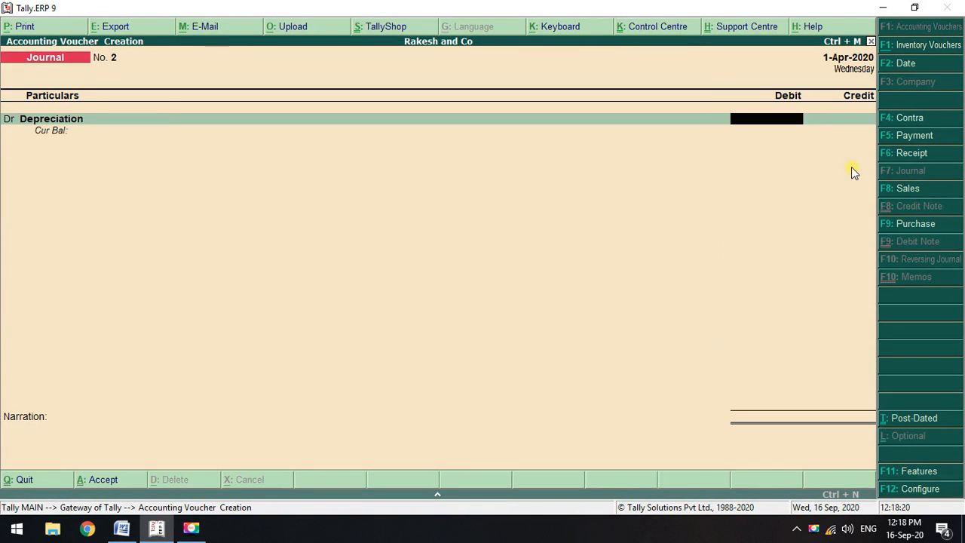
- Check the depreciation amount in Word and enter 500 as the debit for Depreciation in Tally
key("alt+Tab")
key("alt+Tab")
type("500")
key("Return")
key("Return")
- Credit the Furniture ledger with 500 and save the journal voucher without a narration
key("Down")
key("Down")
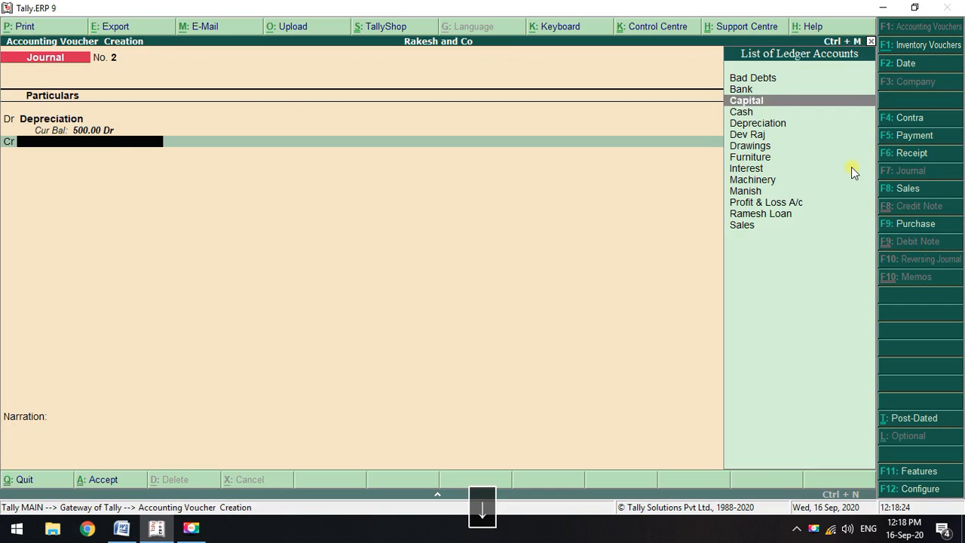
key("Down")
key("Down")
key("Down")
key("Down")
key("Down")
key("Return")
key("Return")
key("Return")
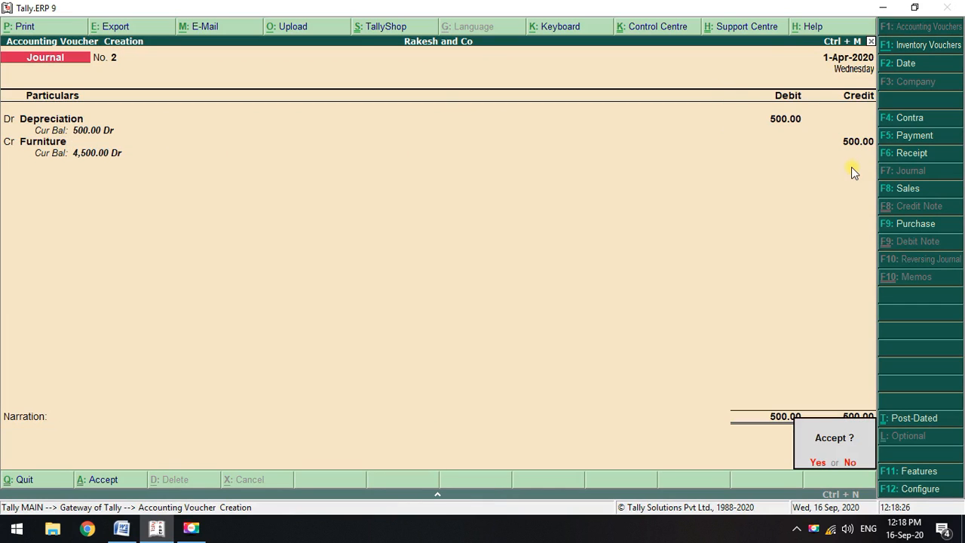
key("Return")
- Highlight transaction 9 in Word, then choose Interest as the debit ledger of the new journal voucher in Tally
key("alt+Tab")
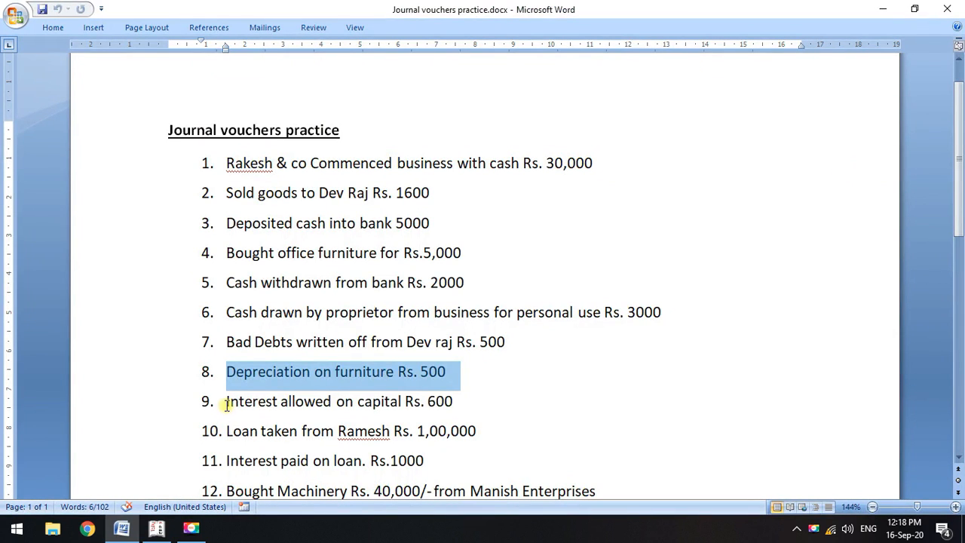
left_click_drag(226, 405, 477, 408)
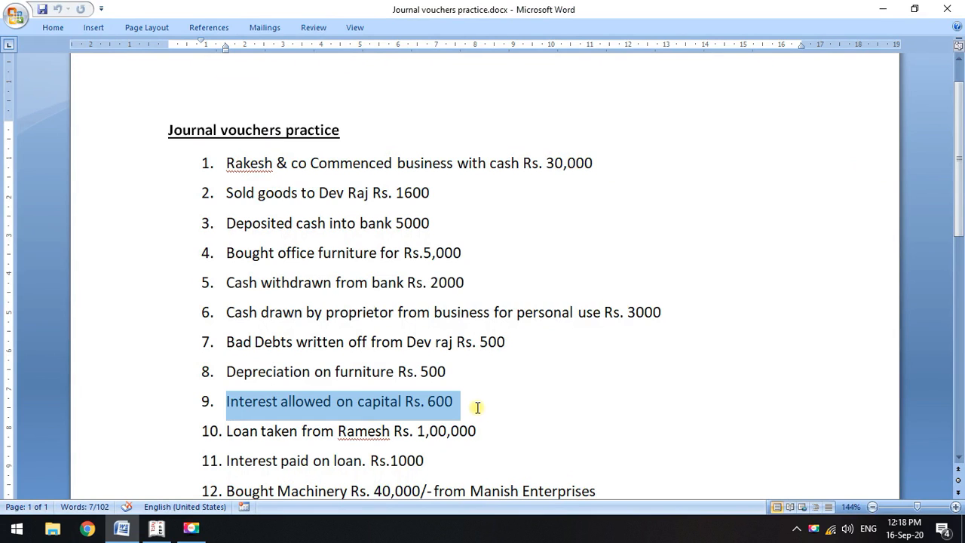
key("alt+Tab")
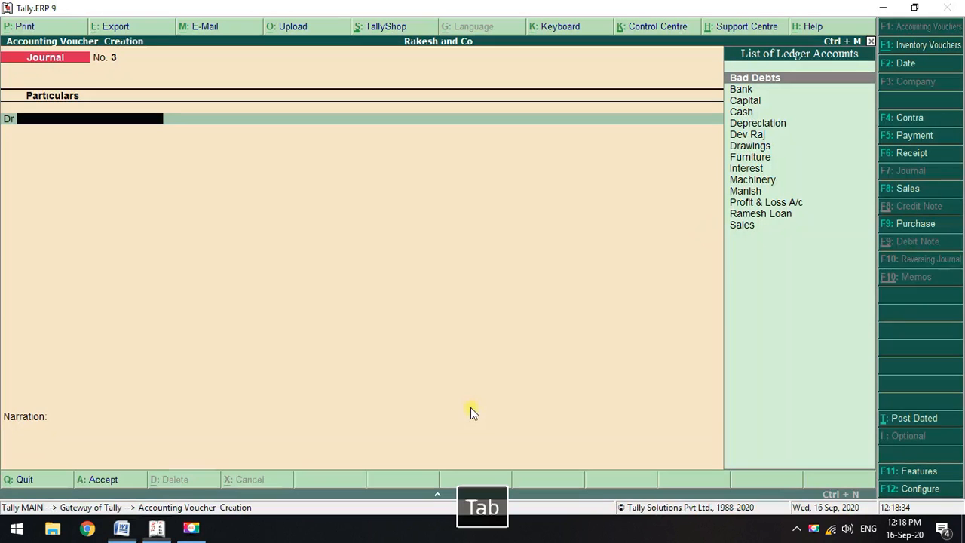
left_click(756, 169)
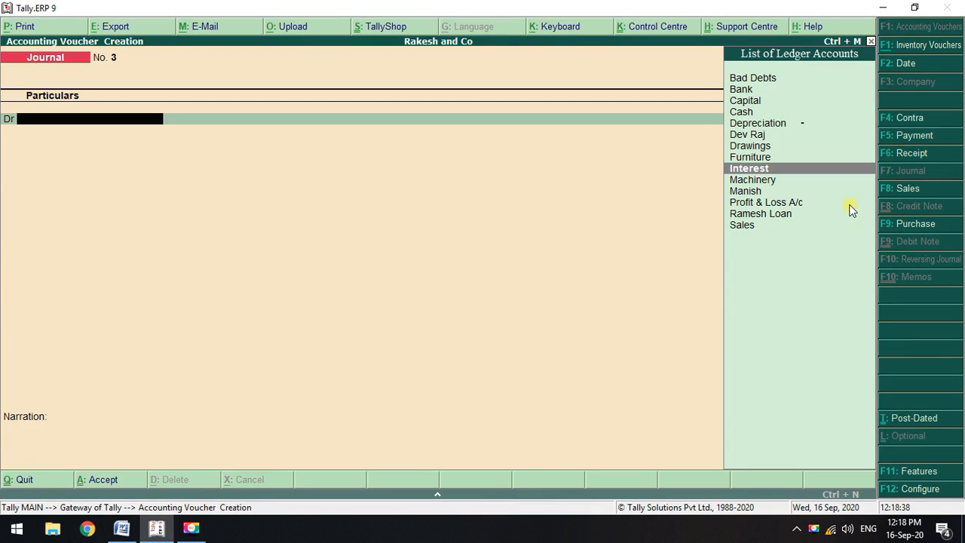
key("Return")
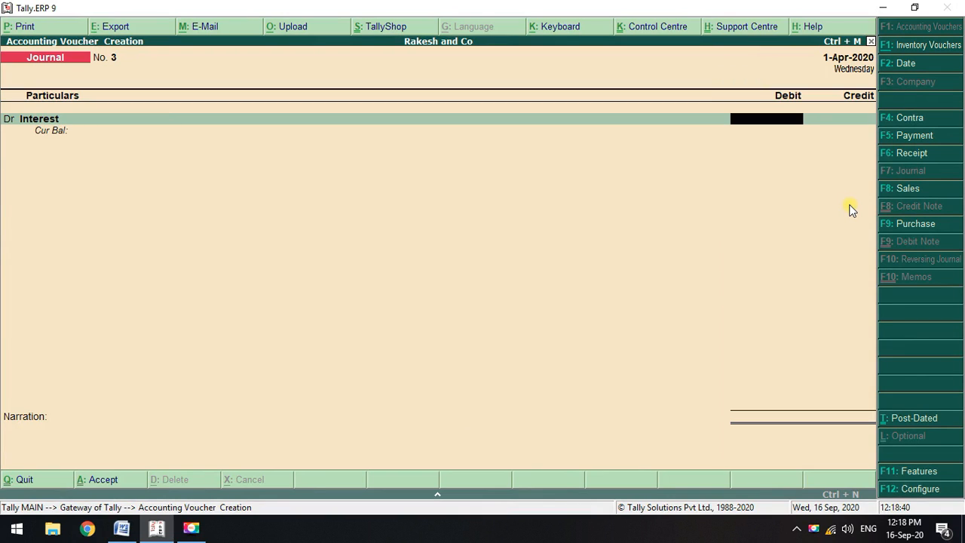
- Check the interest on capital amount in Word and enter 600 as the debit for Interest in Tally
key("alt+Tab")
key("alt+Tab")
type("60")
key("Return")
- Credit the Capital ledger with 600 and save the journal voucher without a narration
key("Down")
key("Down")
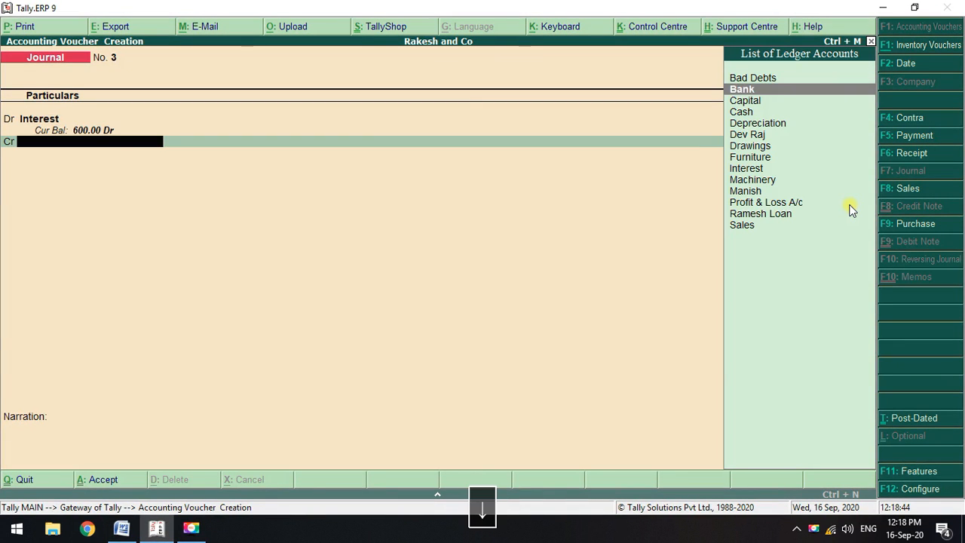
key("Return")
key("Return")
key("Return")
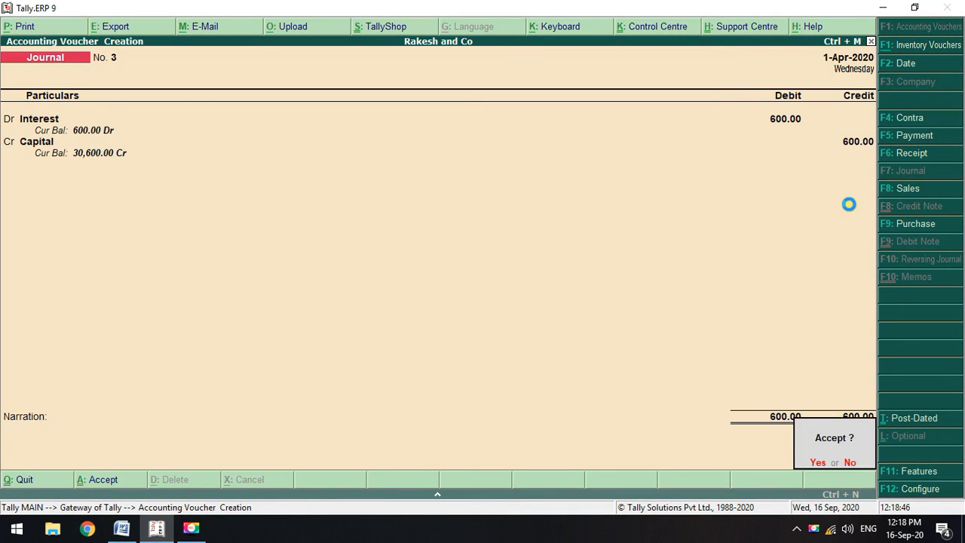
key("Return")
- Highlight transaction 10 in Word, then start a receipt voucher in Tally with Cash as the account
key("alt+Tab")
scroll(326, 348, "down", 2)
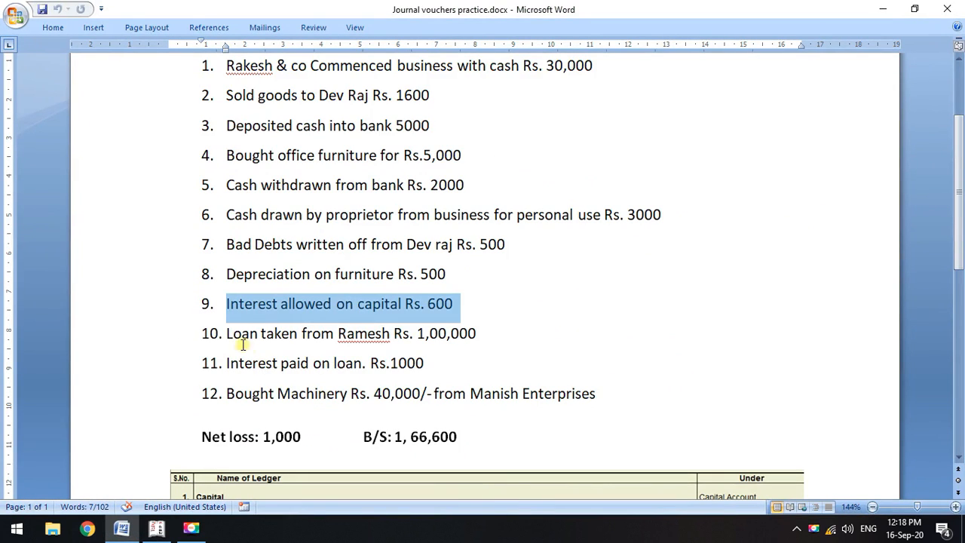
left_click_drag(226, 335, 494, 336)
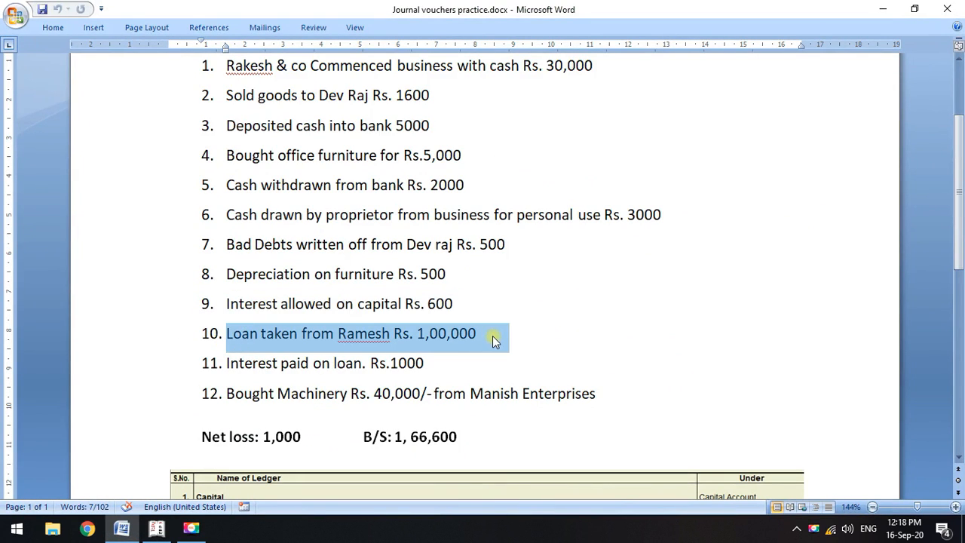
key("alt+Tab")
left_click(911, 153)
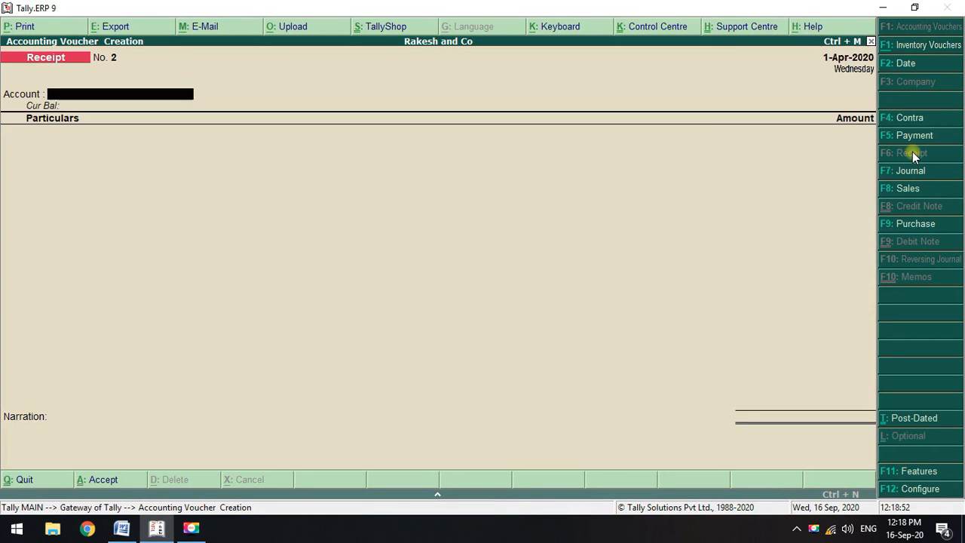
key("space")
key("Down")
key("Return")
- Choose the lender's loan ledger as the particular of the receipt voucher
key("space")
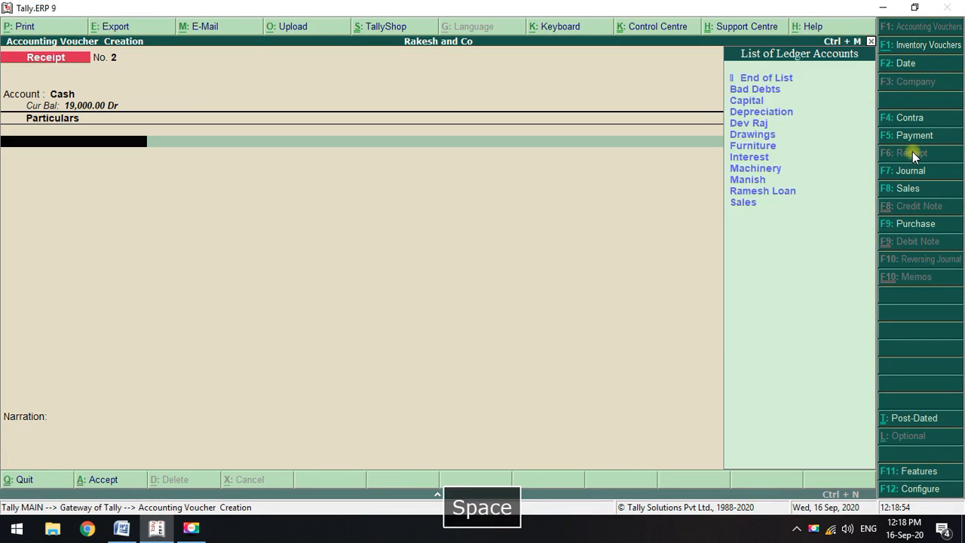
key("Down")
key("Down")
key("Down")
key("Down")
key("Down")
key("Down")
key("Down")
key("Down")
key("Down")
key("Down")
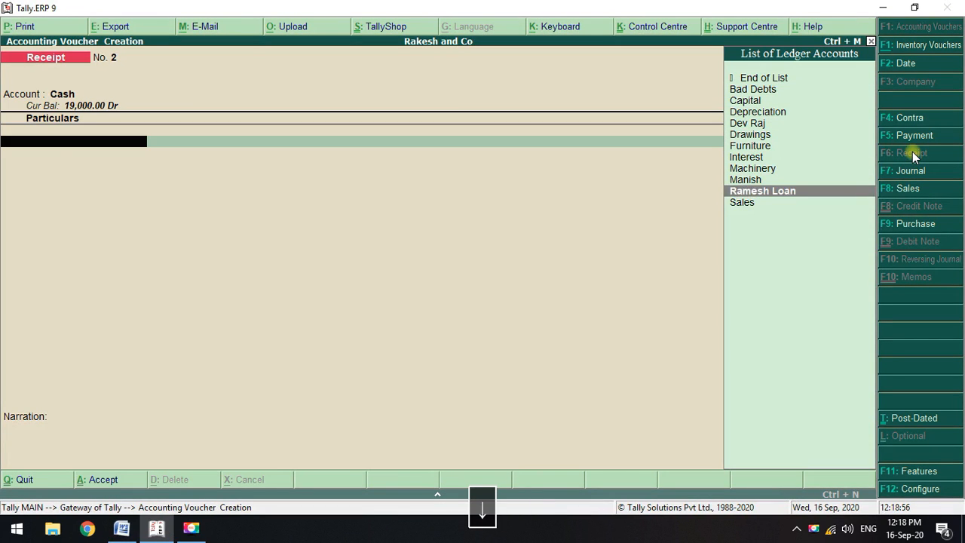
key("Return")
- Check the loan amount in Word, enter 100000 for the loan ledger in Tally and save the receipt voucher without a narration
key("alt+Tab")
key("alt+Tab")
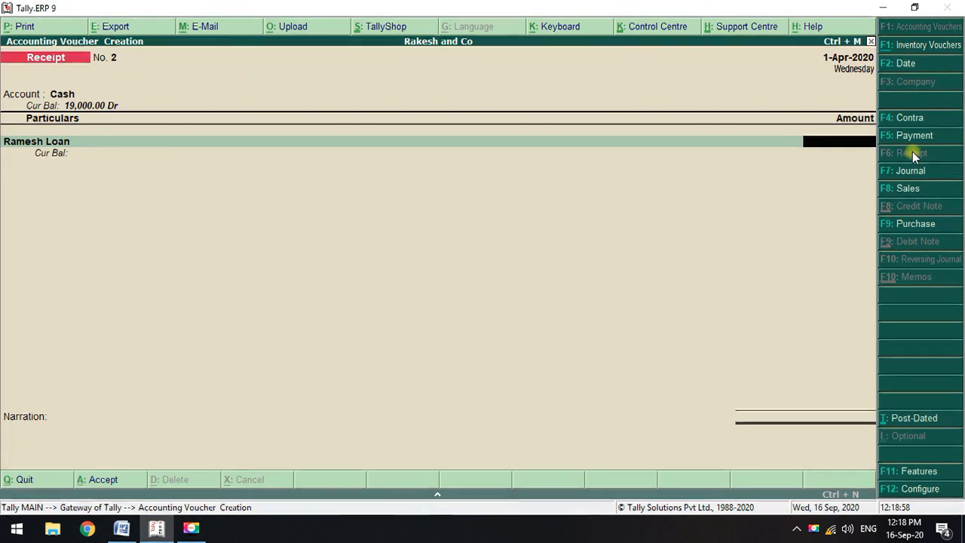
type("100000")
key("Return")
key("Return")
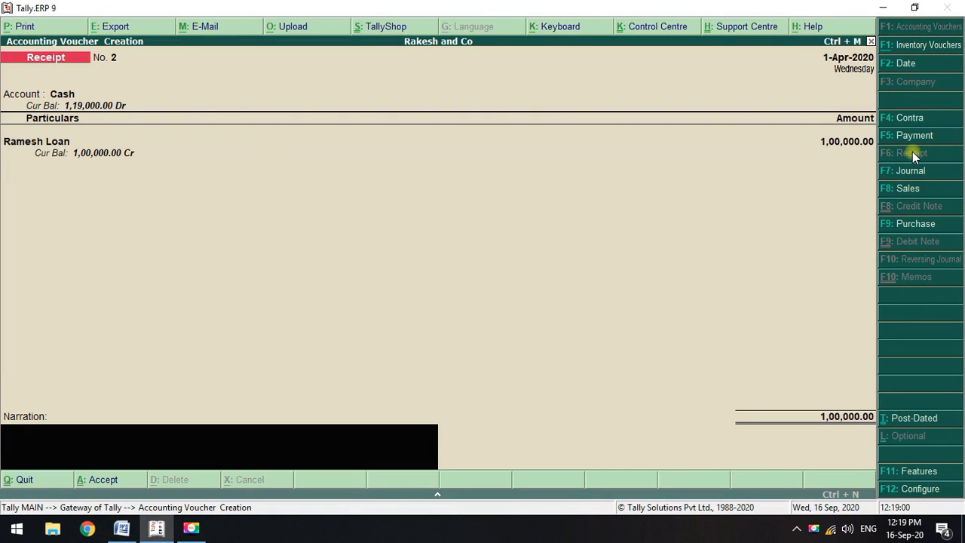
key("Return")
key("Return")
- Highlight transaction 11 in Word, then start a payment voucher in Tally with Cash as the account
key("alt+Tab")
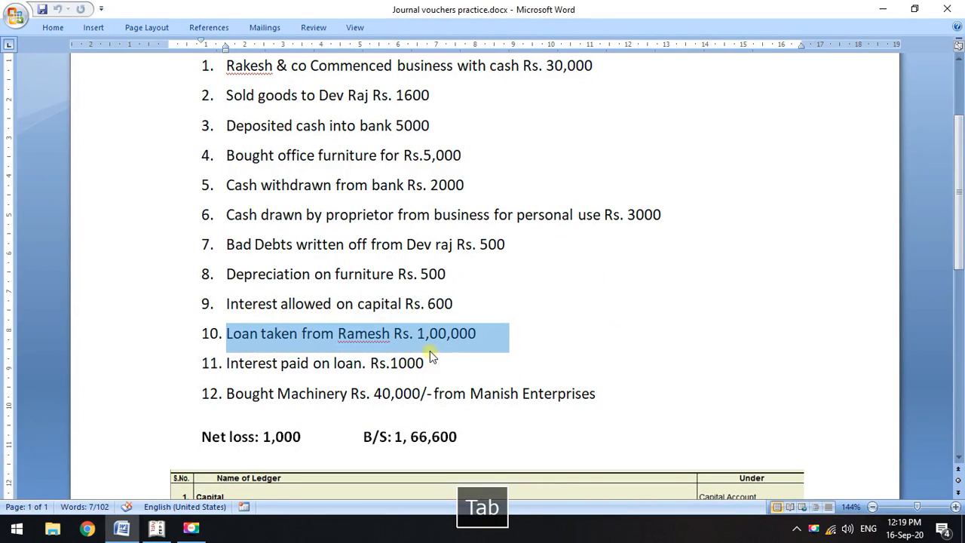
left_click_drag(434, 363, 228, 374)
key("alt+Tab")
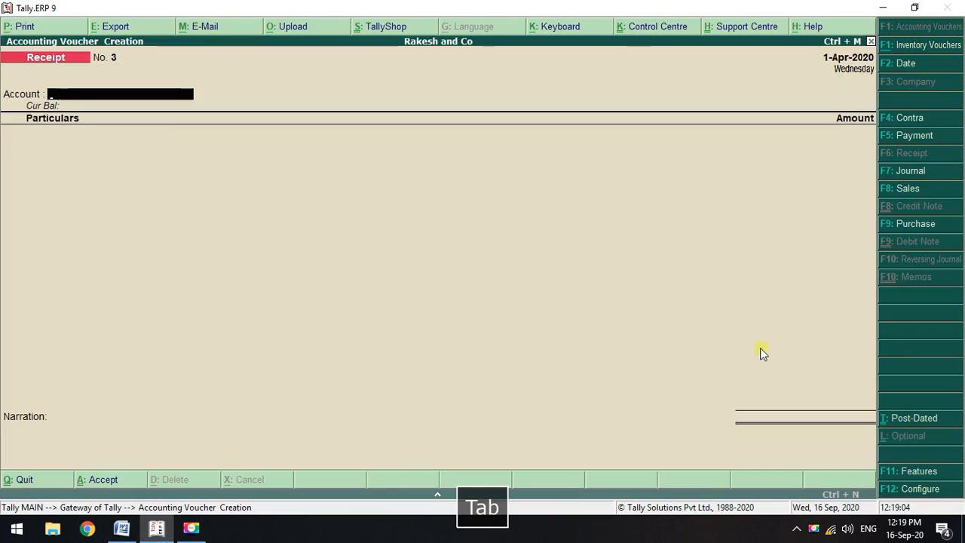
left_click(905, 137)
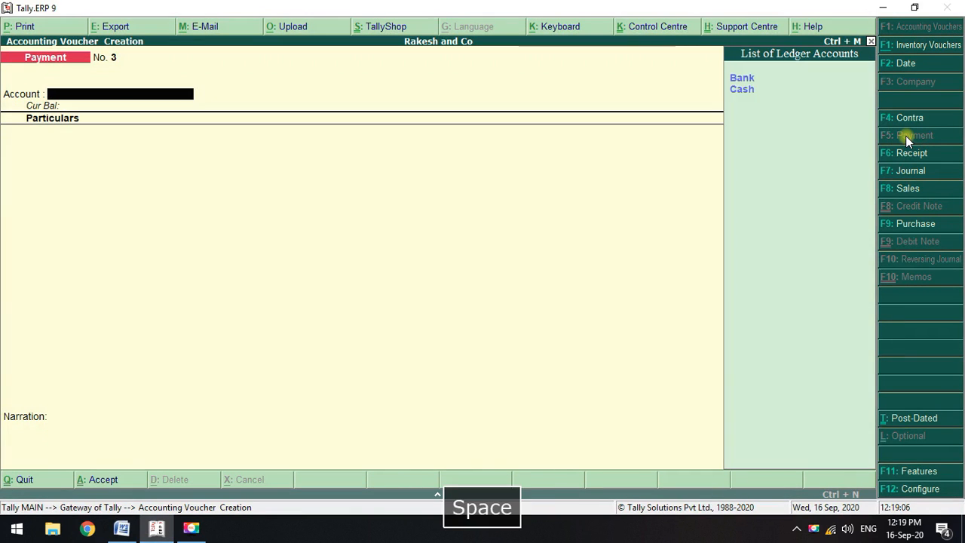
key("Down")
key("Down")
key("Return")
- Recheck transaction 11 in Word and choose Interest as the particular of the payment voucher in Tally
key("Down")
key("Down")
key("Down")
key("Down")
key("Down")
key("Down")
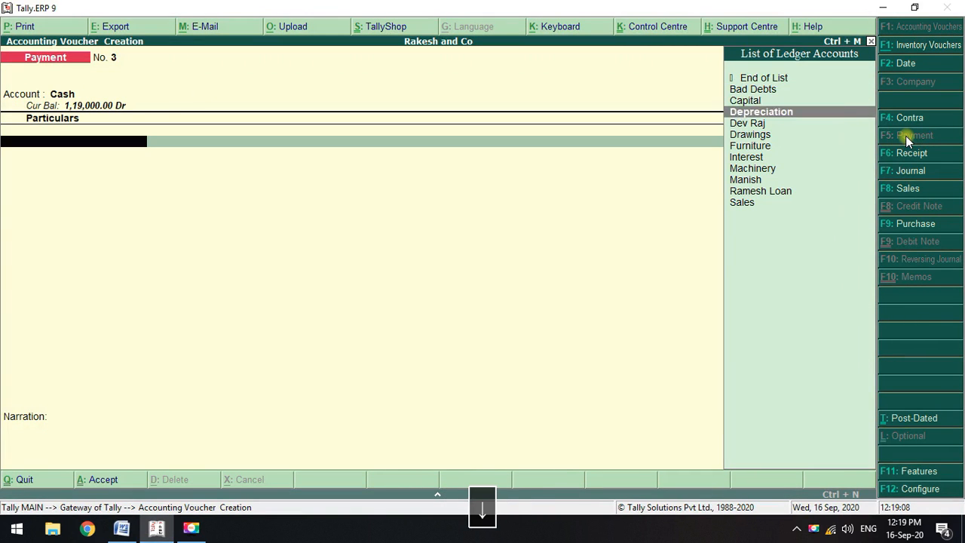
key("alt+Tab")
key("alt+Tab")
key("Down")
key("Down")
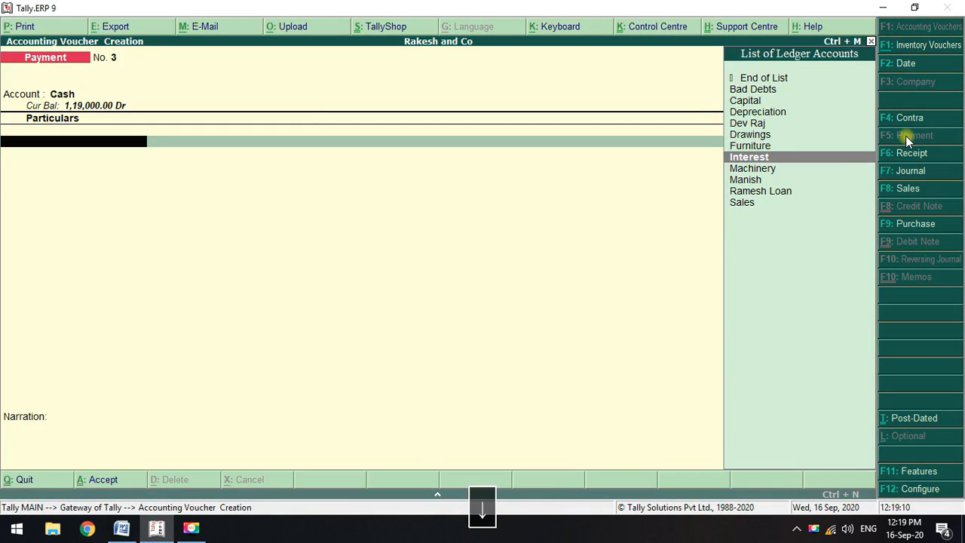
key("Return")
- Check the loan interest amount in Word, enter 1000 for Interest in Tally and save the payment voucher without a narration
key("alt+Tab")
key("alt+Tab")
type("1000")
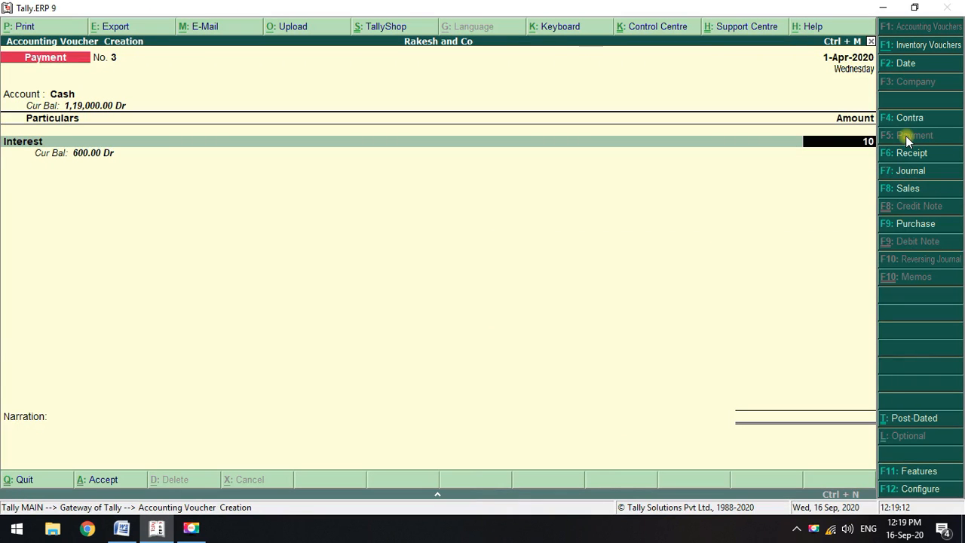
key("Return")
key("Return")
key("Return")
key("Return")
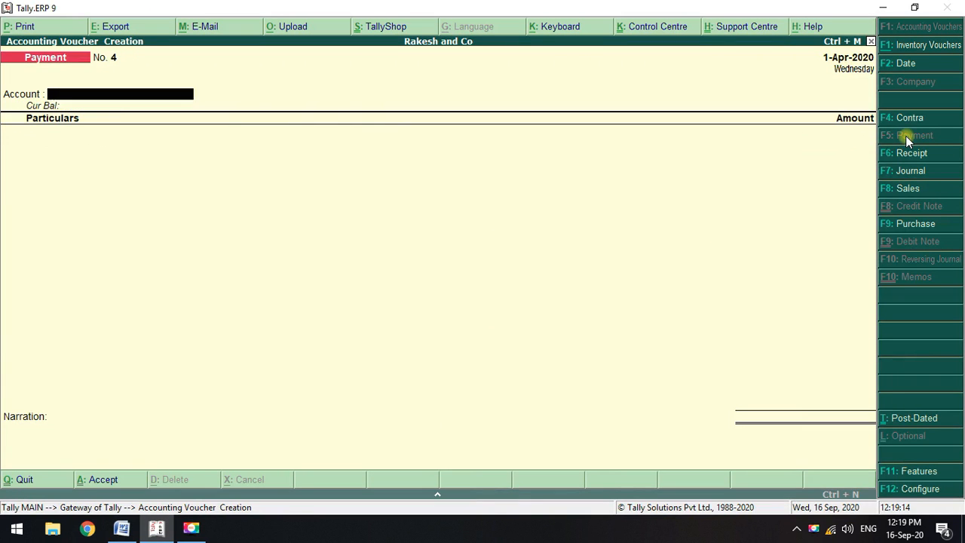
- Highlight and copy transaction 12 in Word, then switch to a new journal voucher in Tally
key("alt+Tab")
left_click_drag(619, 401, 226, 395)
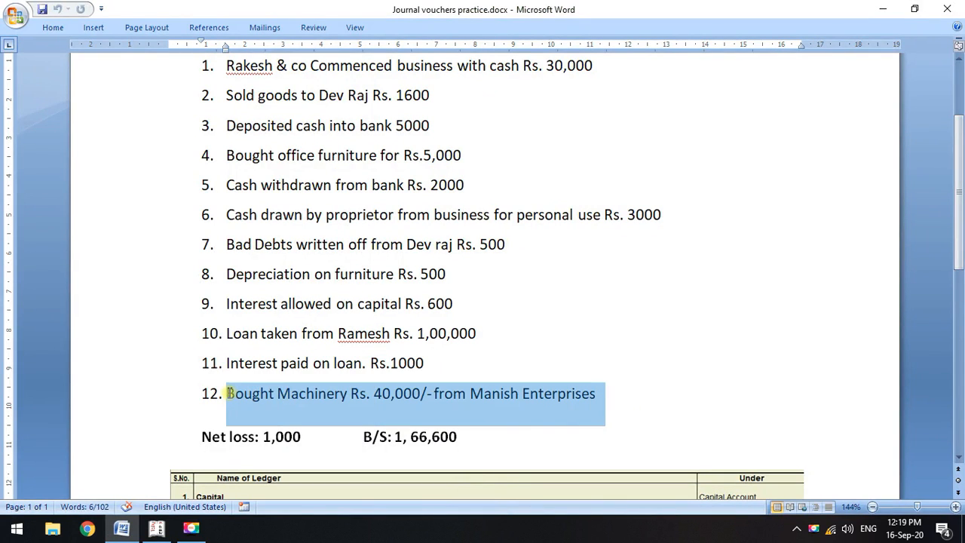
key("ctrl+c")
key("alt+Tab")
left_click(908, 172)
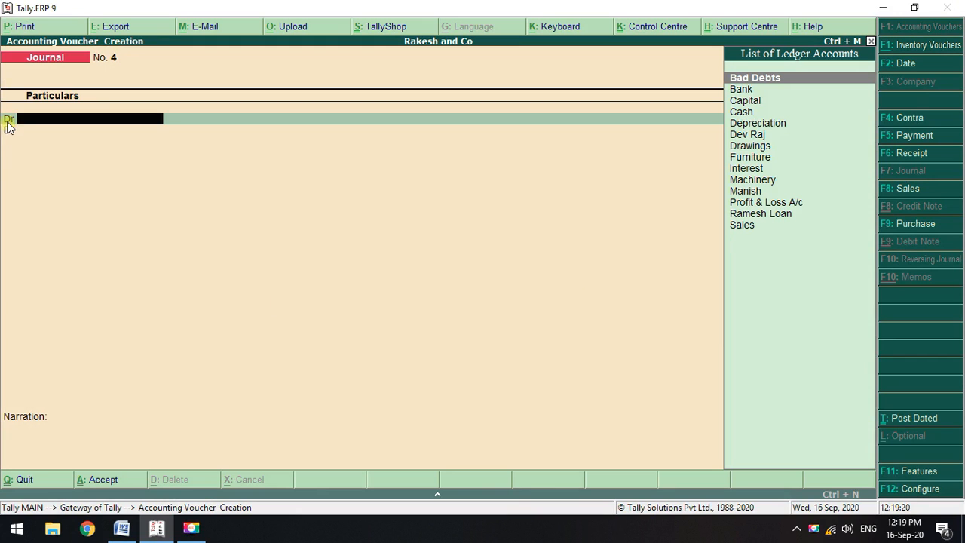
- Leave the journal voucher for the Gateway of Tally and reopen the accounting voucher screen
left_click(5, 135)
key("Escape")
key("Escape")
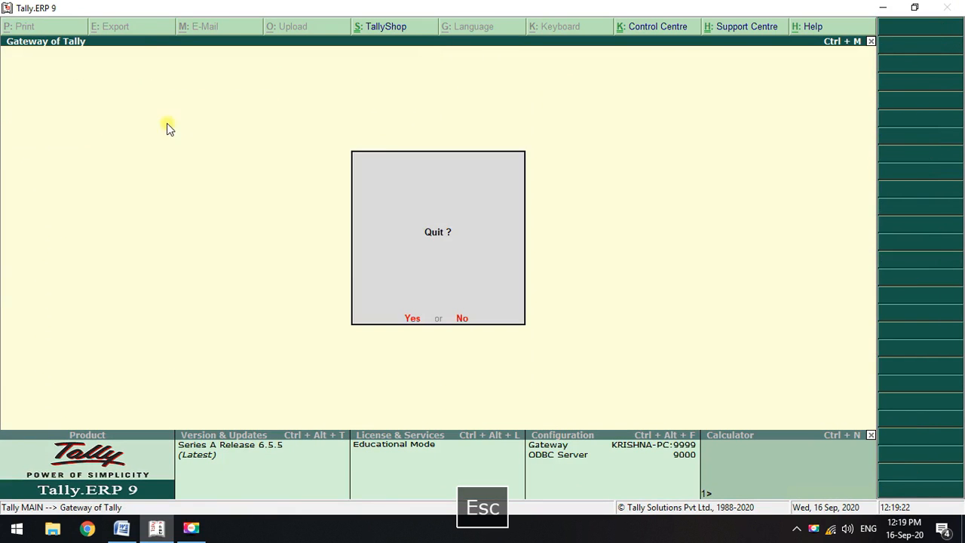
key("Escape")
left_click(677, 188)
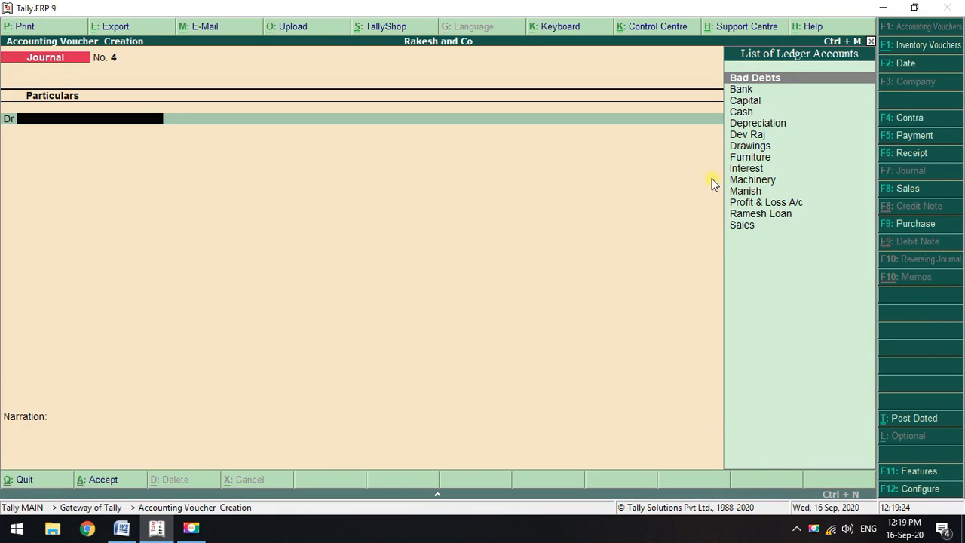
- Switch to Word and highlight transaction 12, the machinery purchase, again
key("alt+Tab")
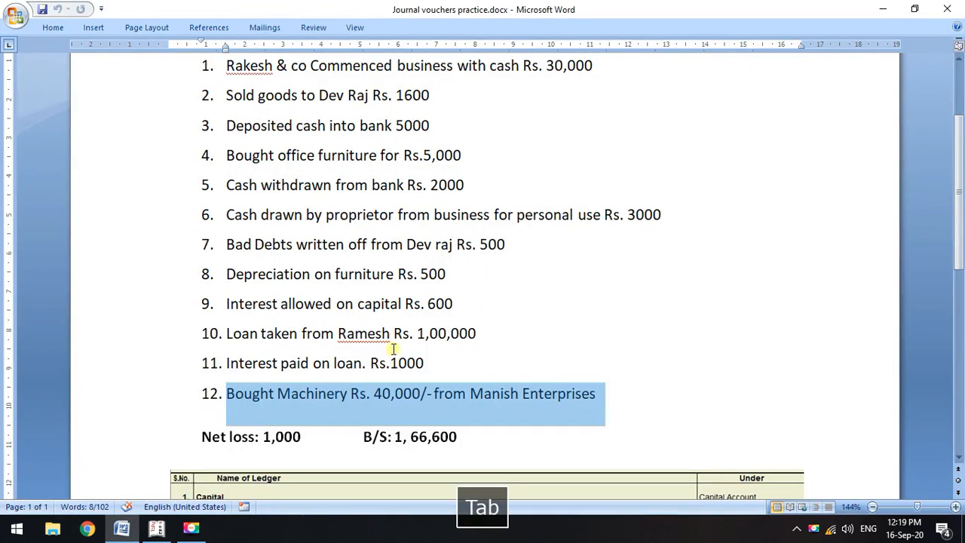
left_click(491, 392)
left_click_drag(220, 398, 594, 405)
left_click(252, 395)
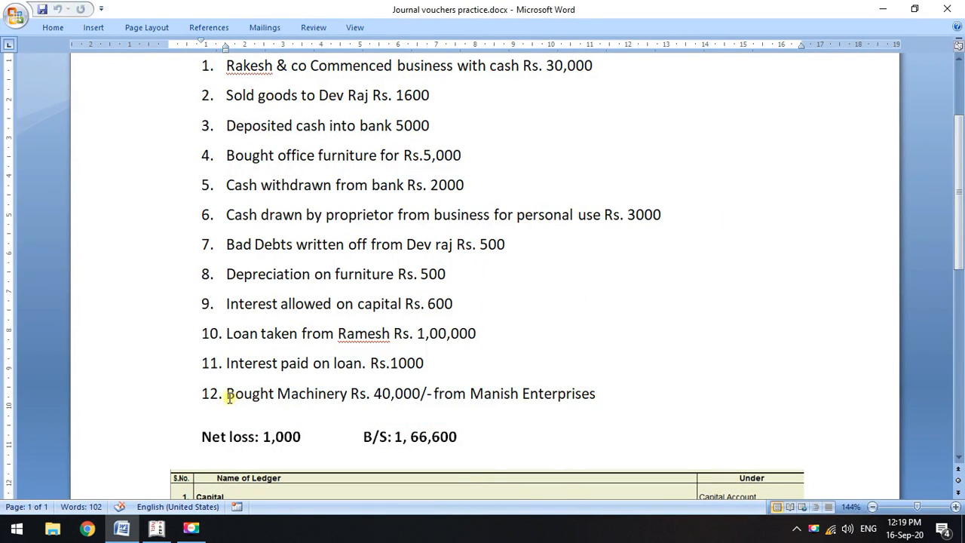
left_click_drag(226, 397, 592, 401)
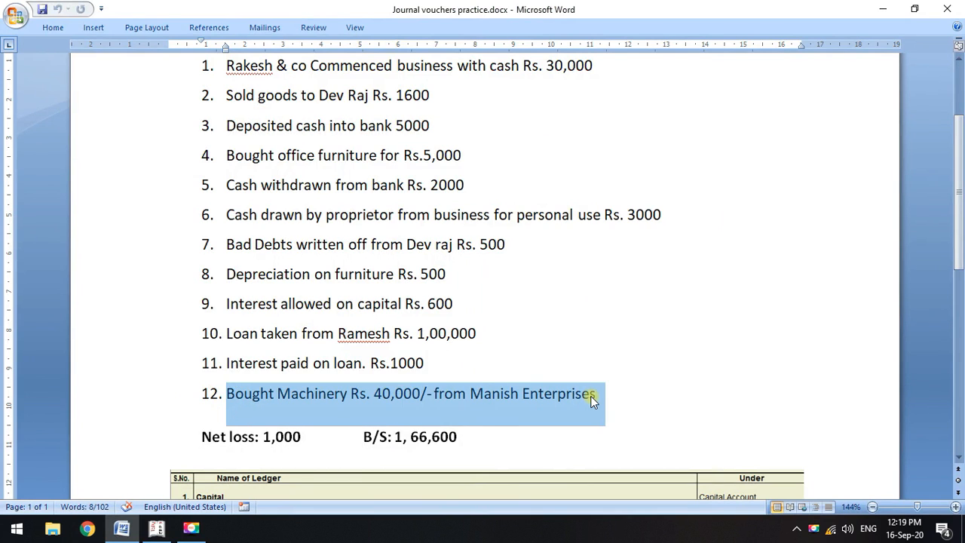
- Check transaction 12 in Word and debit Machinery with 40000 in the Tally journal voucher
left_click_drag(254, 407, 349, 395)
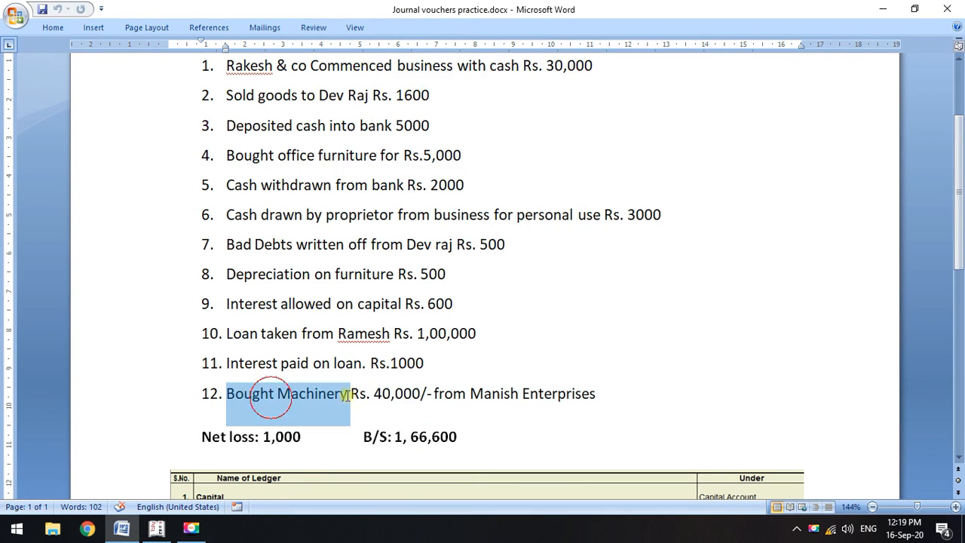
key("alt+Tab")
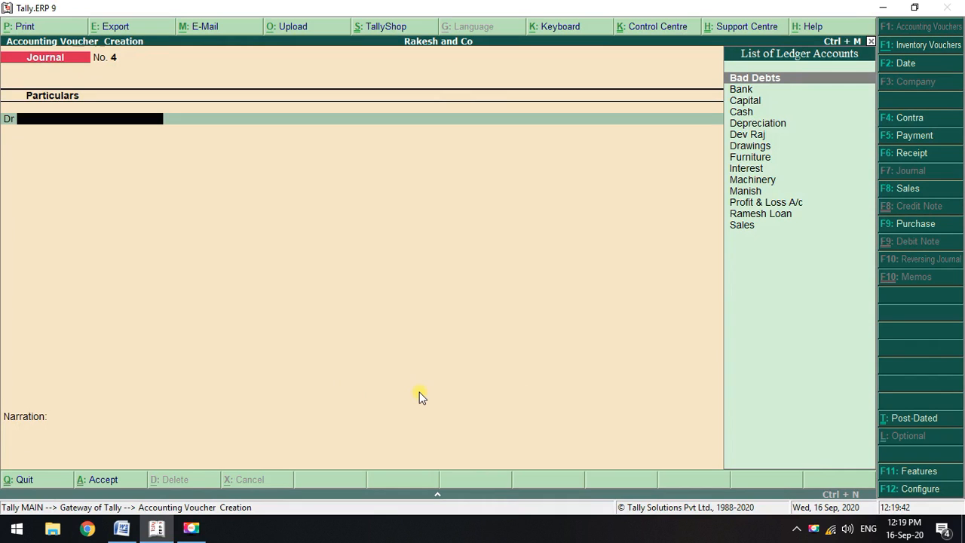
key("Down")
key("Down")
key("Down")
key("Down")
key("Down")
key("Down")
key("Down")
key("Down")
key("Down")
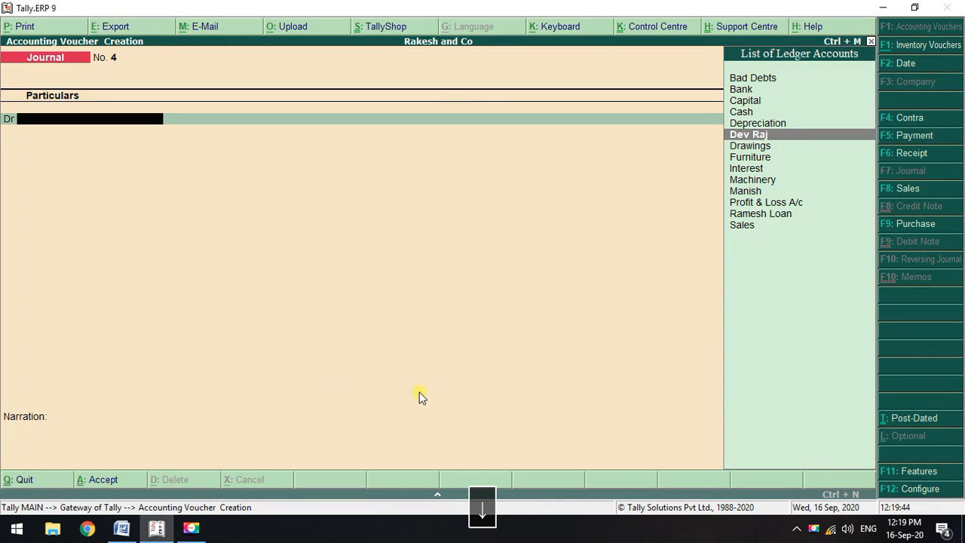
key("Return")
key("alt+Tab")
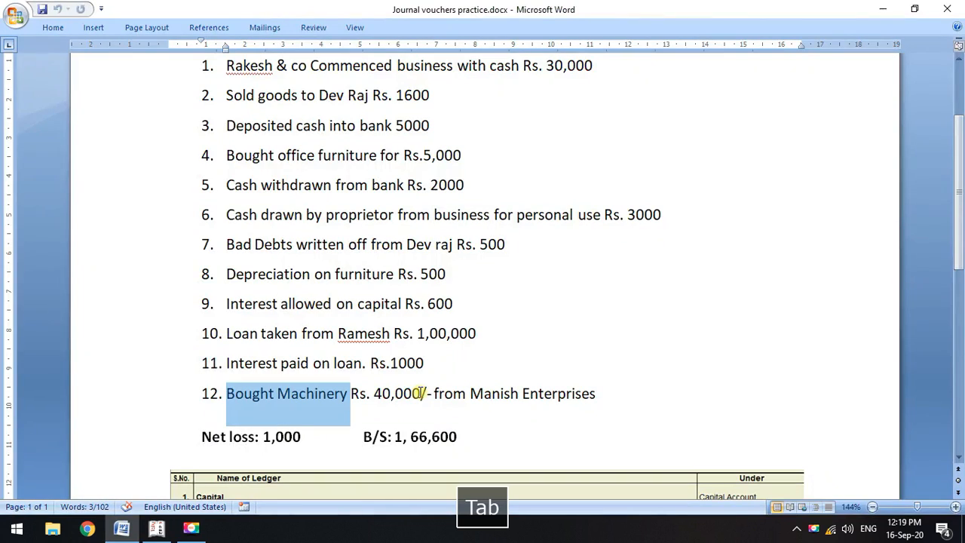
key("alt+Tab")
type("40000")
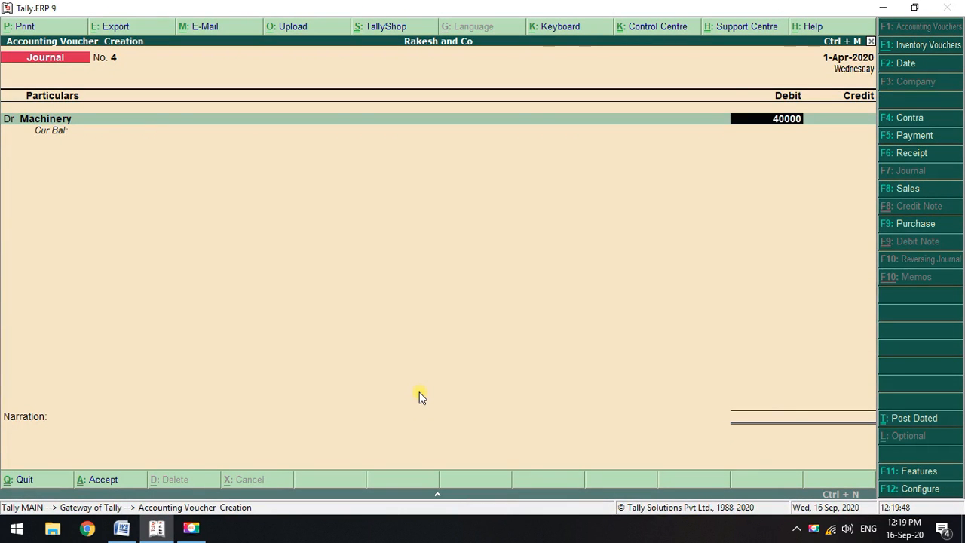
key("Return")
- Credit the machinery supplier's ledger with 40,000 On Account and save the journal voucher without a narration
key("Down")
key("Down")
key("Down")
key("Down")
key("Down")
key("Down")
key("Down")
key("Down")
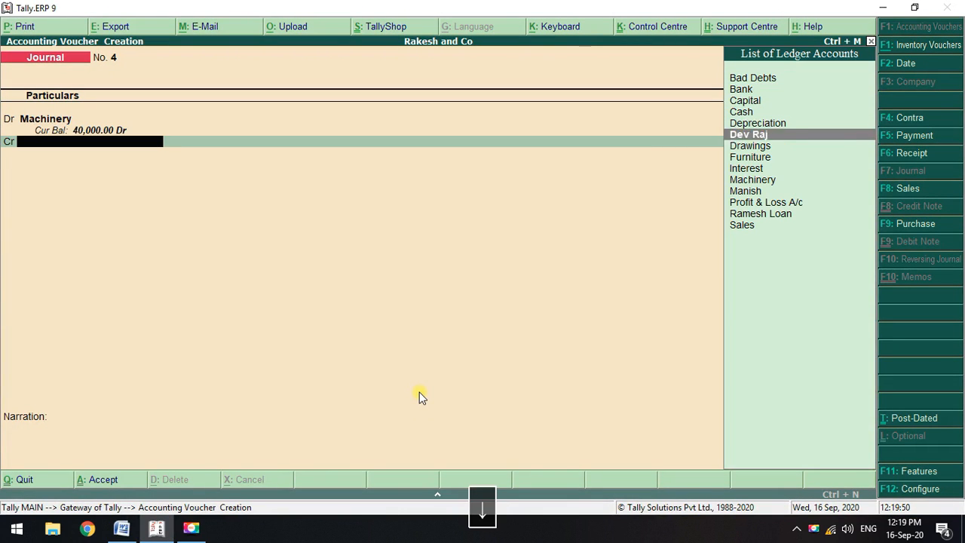
key("Down")
key("Down")
key("Down")
key("Down")
key("Up")
key("Up")
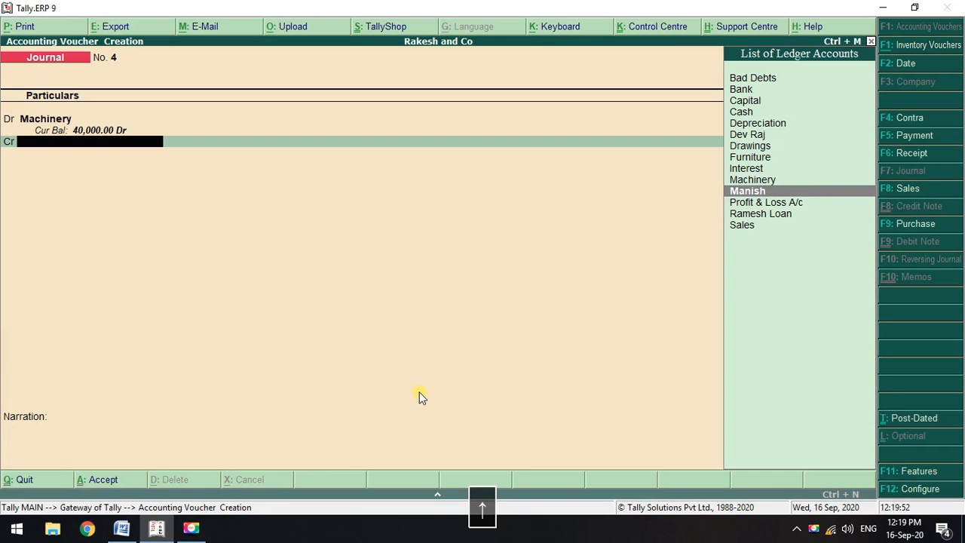
key("Return")
key("Return")
key("Return")
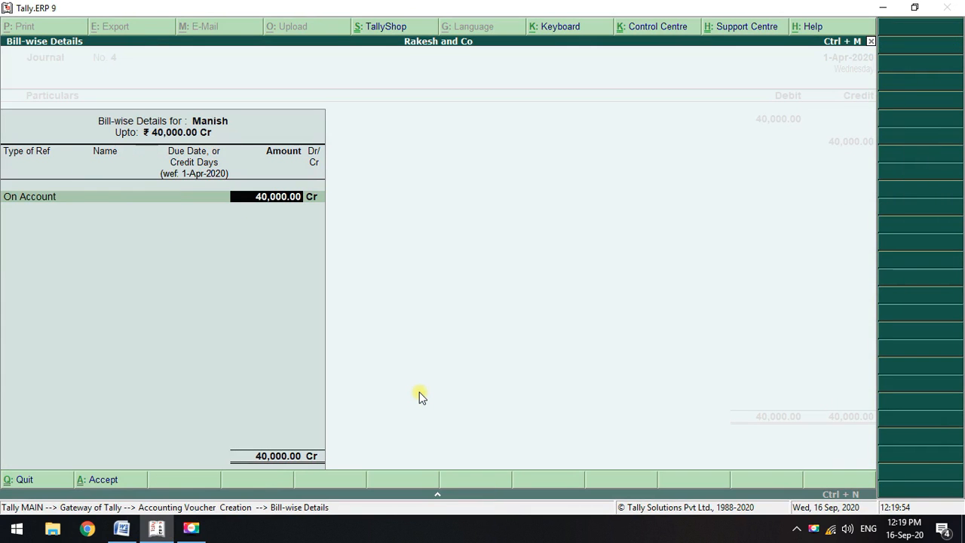
key("Return")
key("Return")
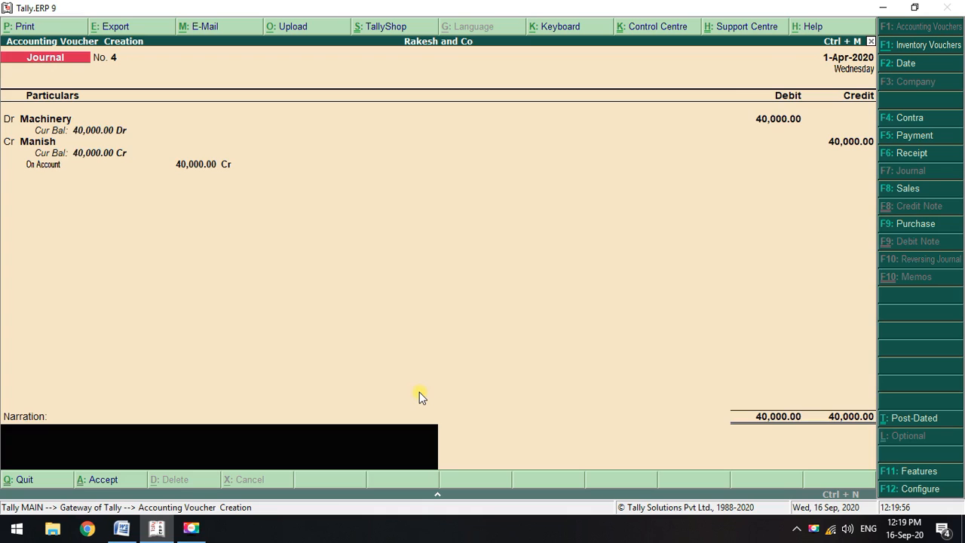
key("Return")
key("Return")
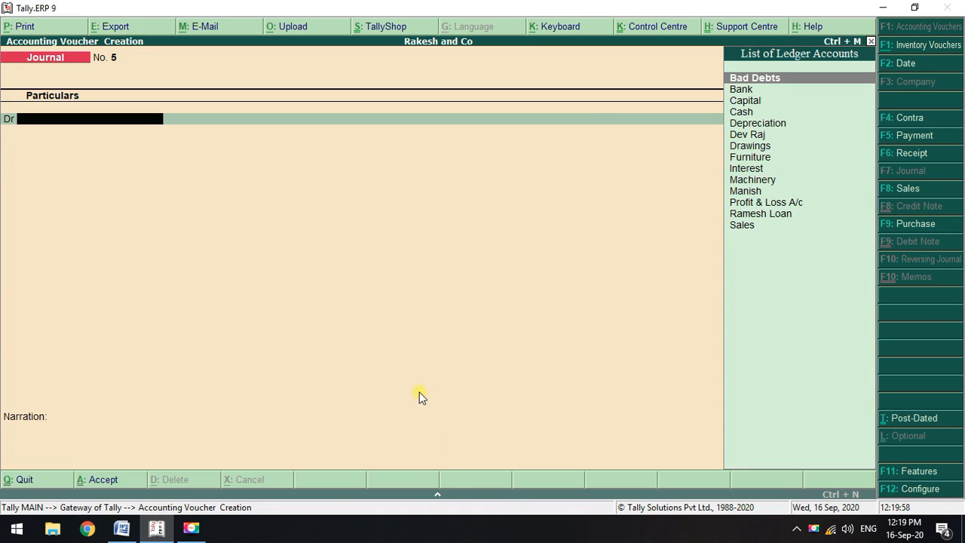
- Leave voucher entry and display the Day Book
key("Escape")
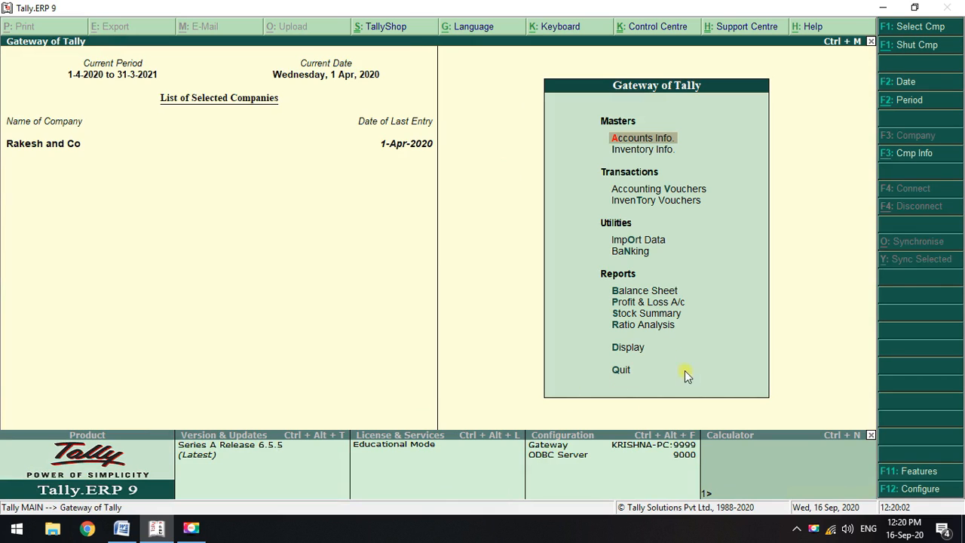
left_click(623, 351)
key("Down")
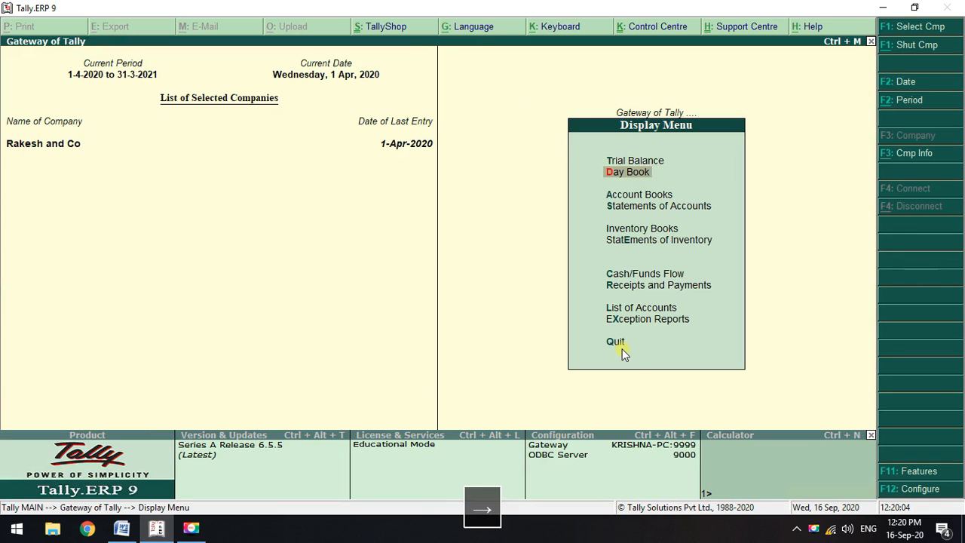
key("Return")
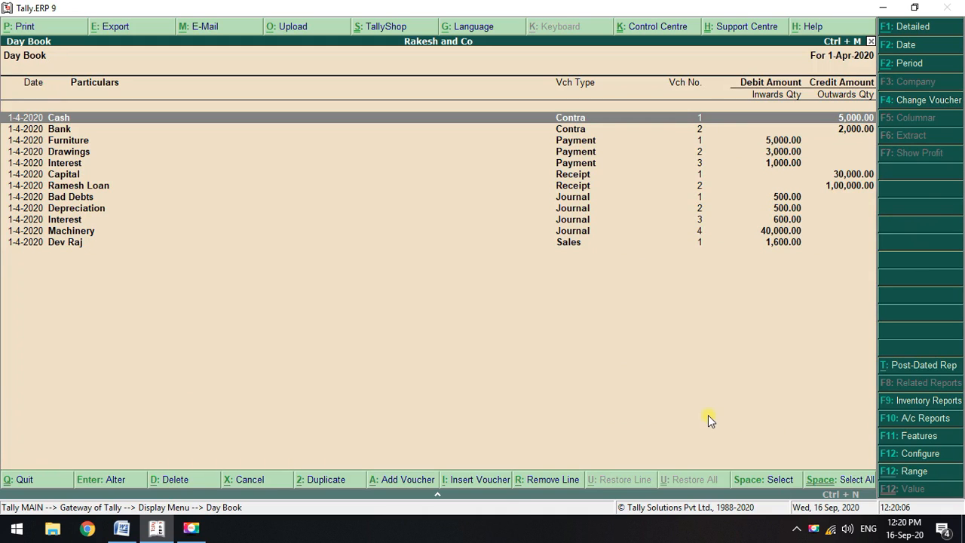
key("F12")
key("Return")
key("Return")
key("Return")
key("Return")
key("Return")
key("Return")
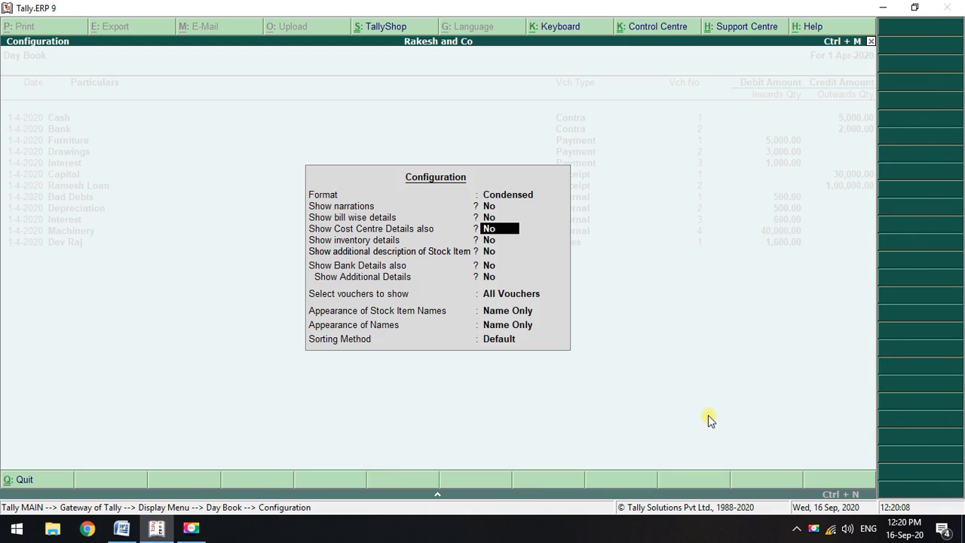
key("Return")
key("Return")
key("Return")
key("Return")
key("Return")
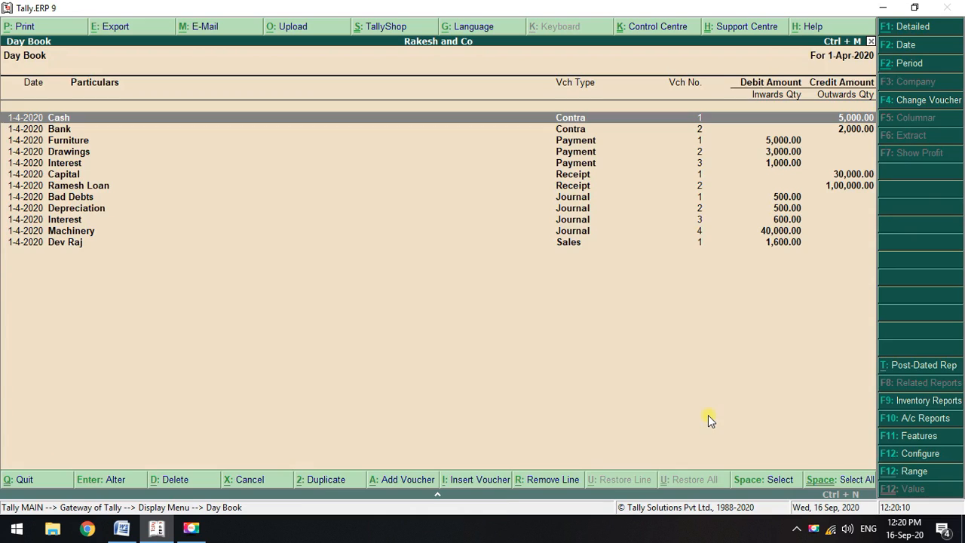
- Change the sorting method in the Day Book's configuration so that the vouchers follow their order of entry
key("F12")
key("Return")
key("Return")
key("Return")
key("Return")
key("Return")
key("Return")
key("Return")
key("Return")
key("Return")
key("Return")
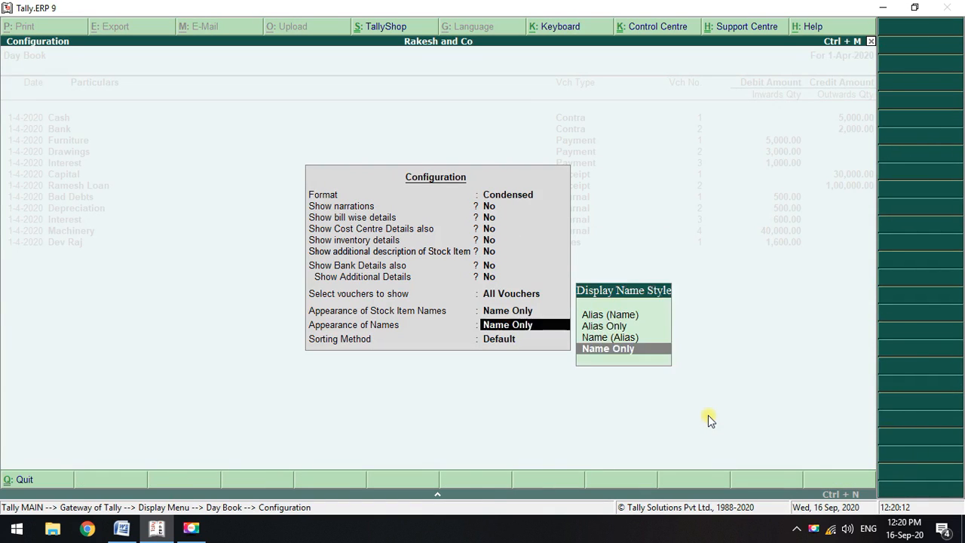
key("Return")
key("Down")
key("Return")
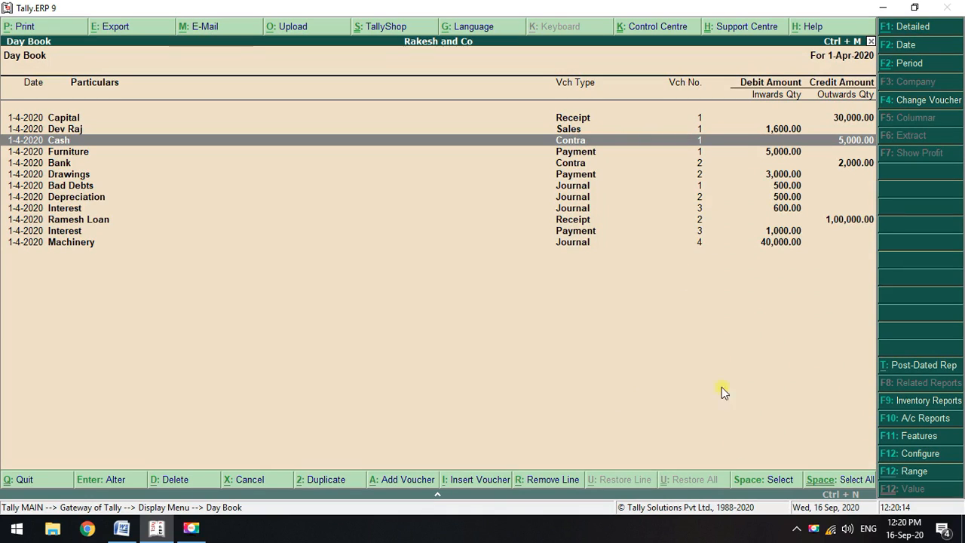
- Open the Capital receipt voucher from the Day Book, review the vouchers that follow it, and return to the Gateway of Tally
key("Up")
key("Up")
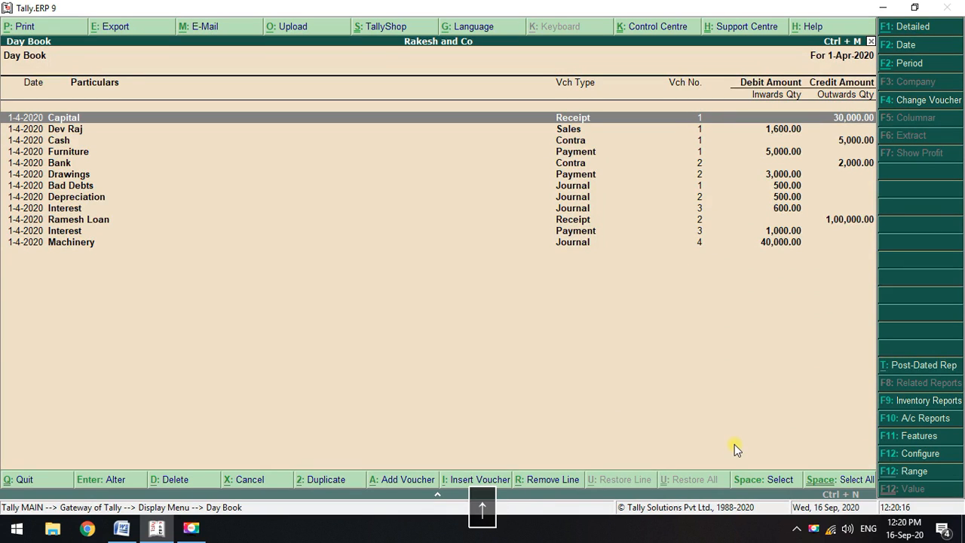
key("Return")
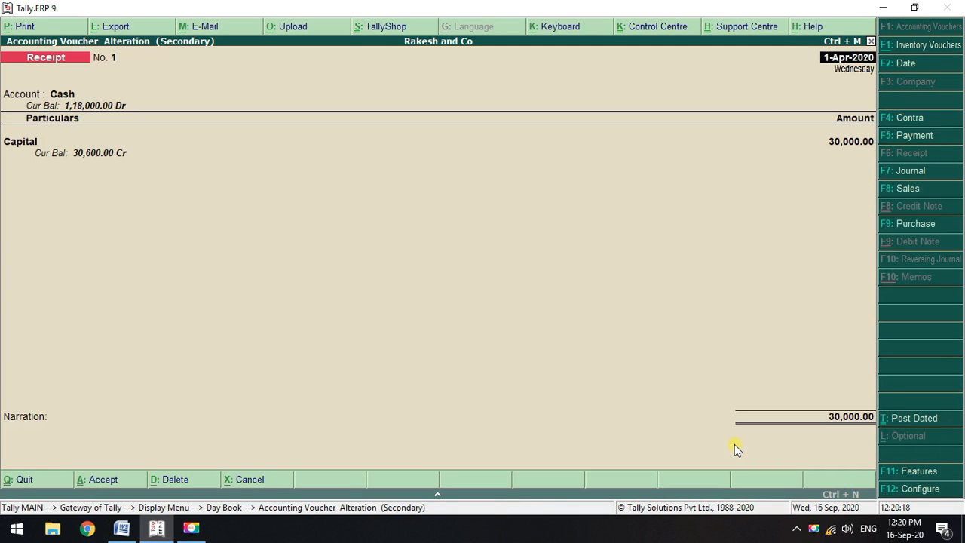
key("Page_Down")
key("Page_Down")
key("Page_Down")
key("Page_Down")
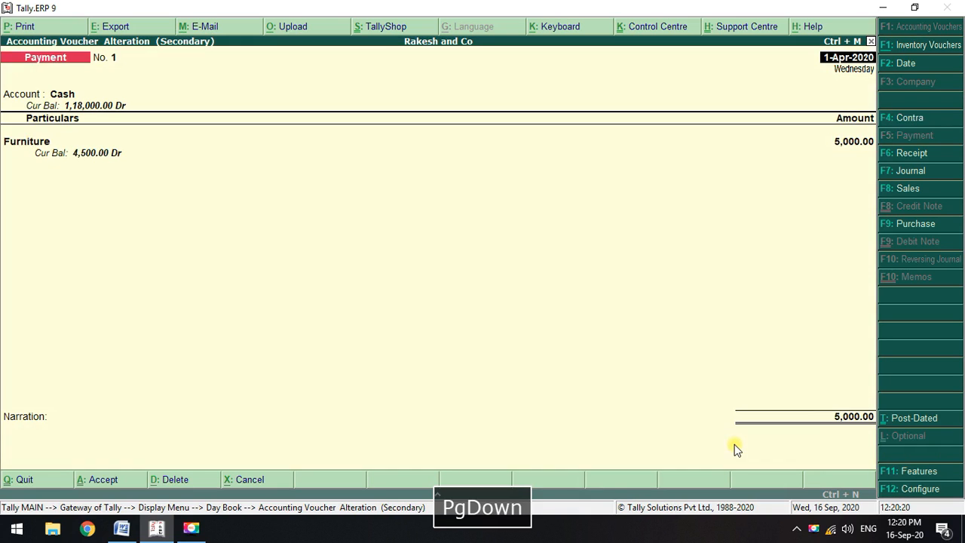
key("Page_Down")
key("Page_Down")
key("Page_Down")
key("Page_Down")
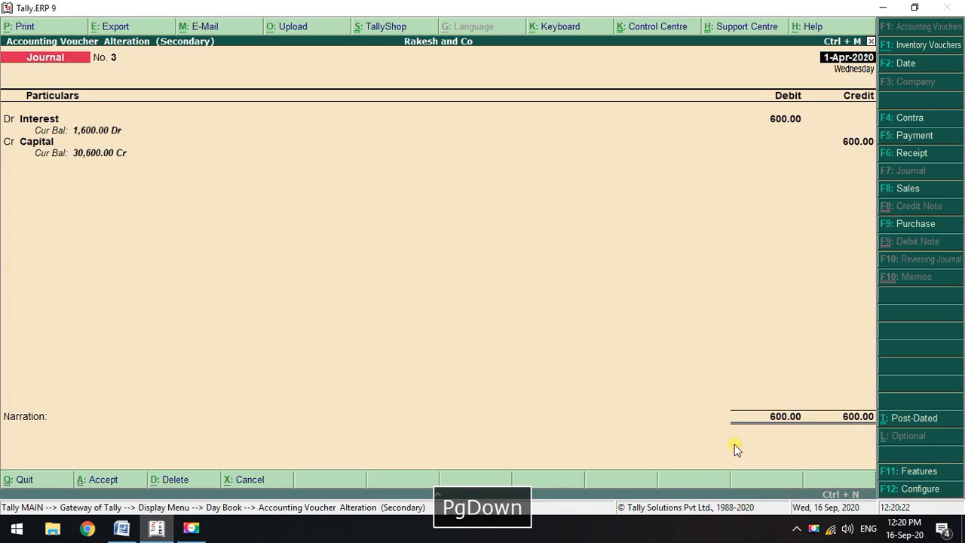
key("Escape")
key("Escape")
key("Escape")
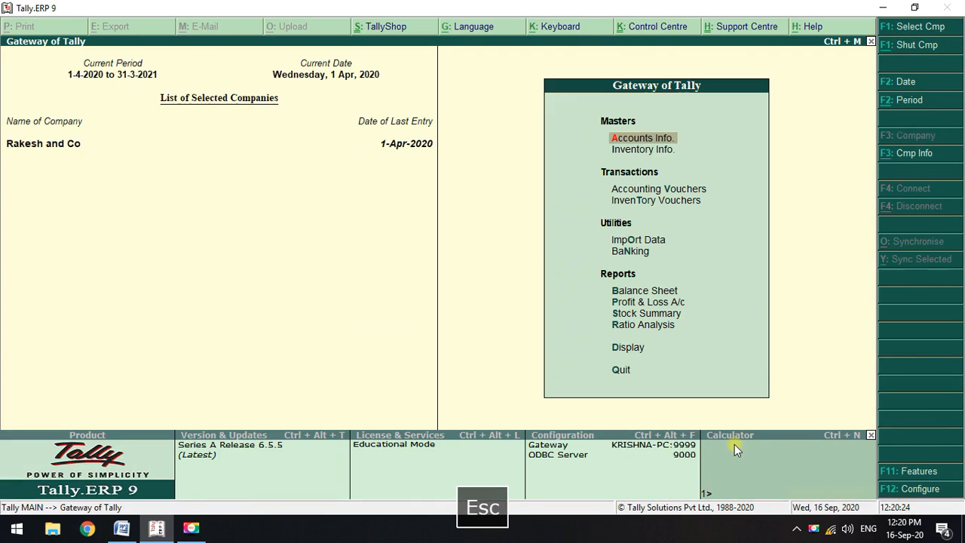
- Display the company's Balance Sheet from the Gateway of Tally
key("Down")
key("Down")
key("Down")
key("Down")
key("Down")
key("Down")
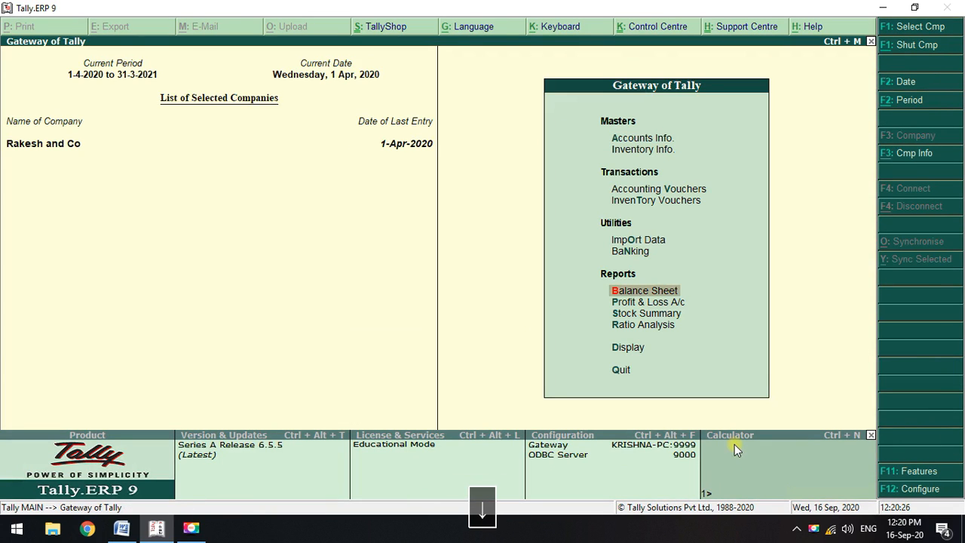
key("Return")
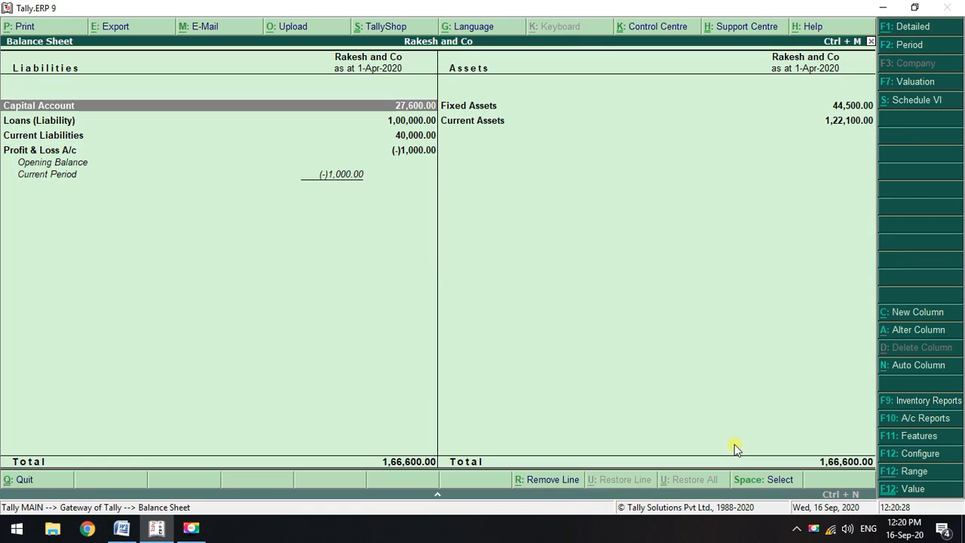
- Review the Balance Sheet's configuration options, keeping their current settings, and return to the Gateway of Tally
key("F12")
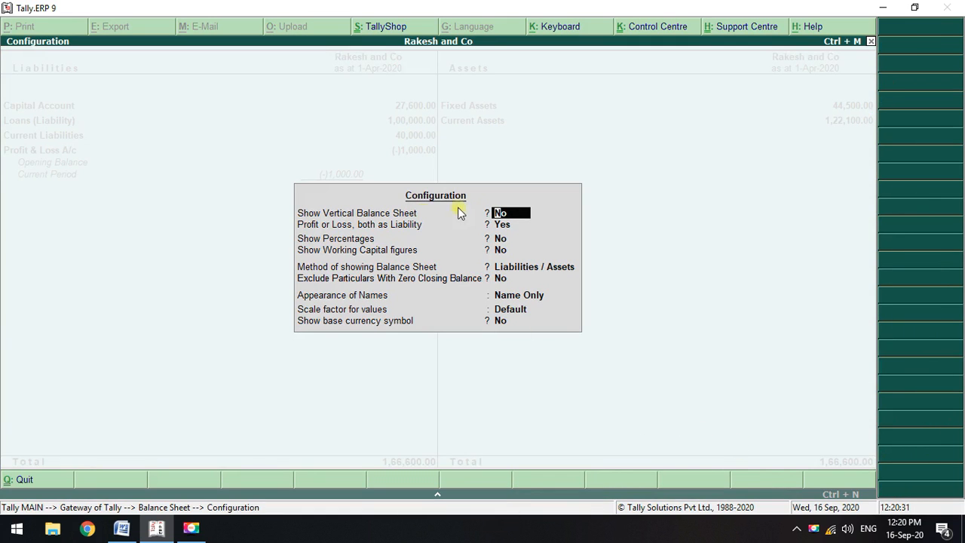
left_click(514, 226)
key("Return")
key("Return")
key("Return")
key("Return")
key("Return")
key("Return")
key("Return")
key("Return")
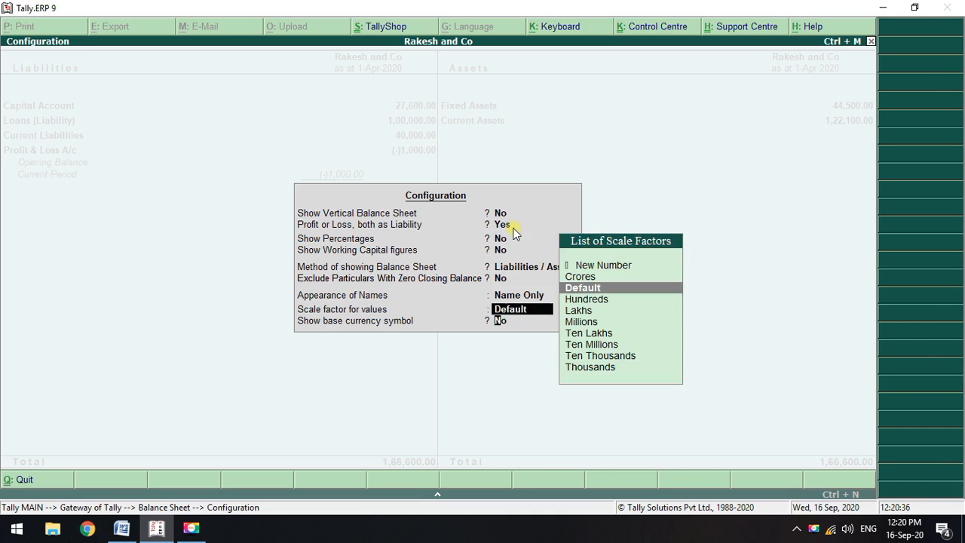
key("Escape")
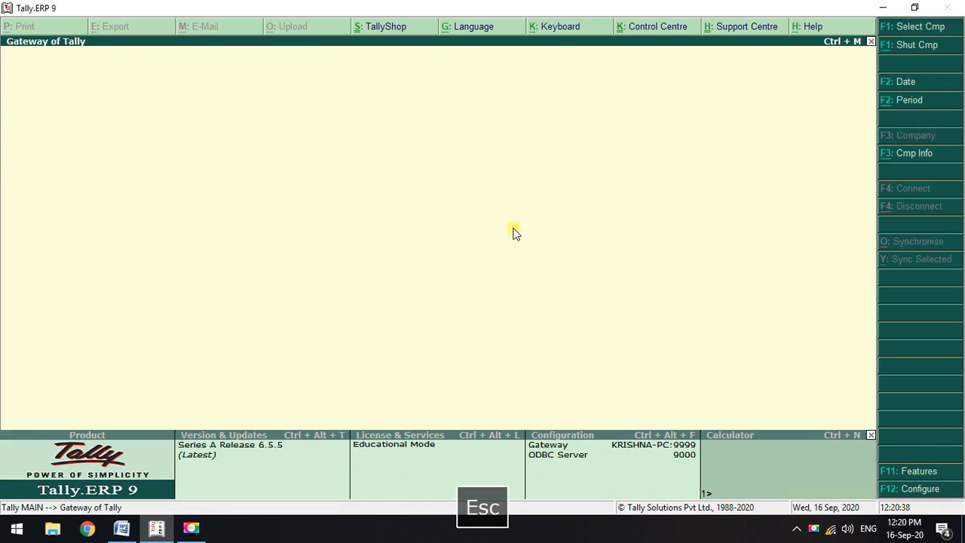
- Display the Profit & Loss account, review its configuration options and select the Nett Loss line
left_click(658, 302)
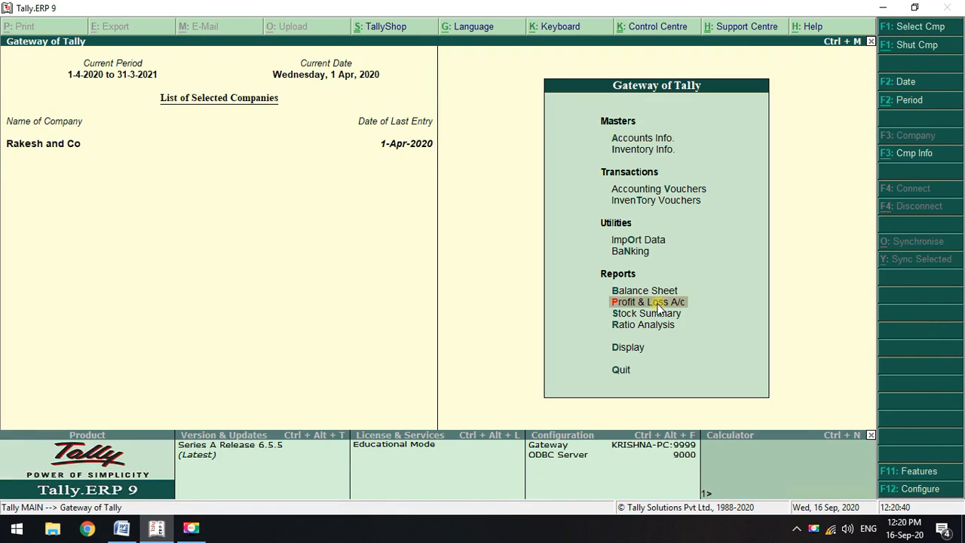
key("F12")
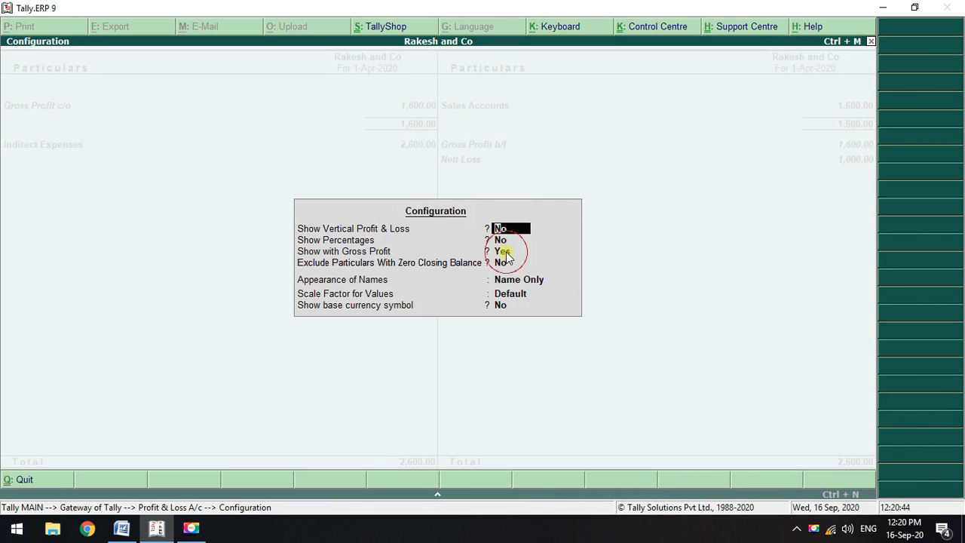
key("Return")
key("Return")
key("Return")
key("Return")
key("Return")
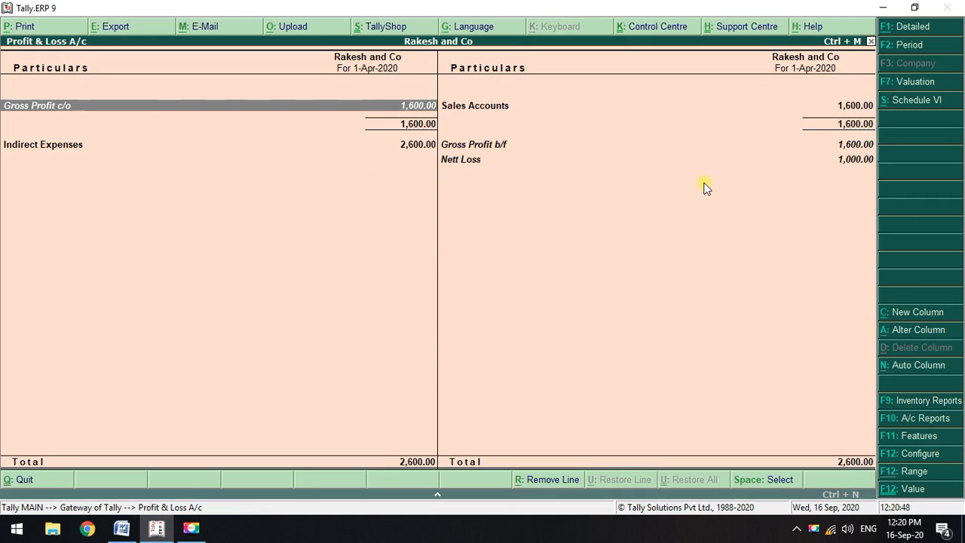
left_click(486, 168)
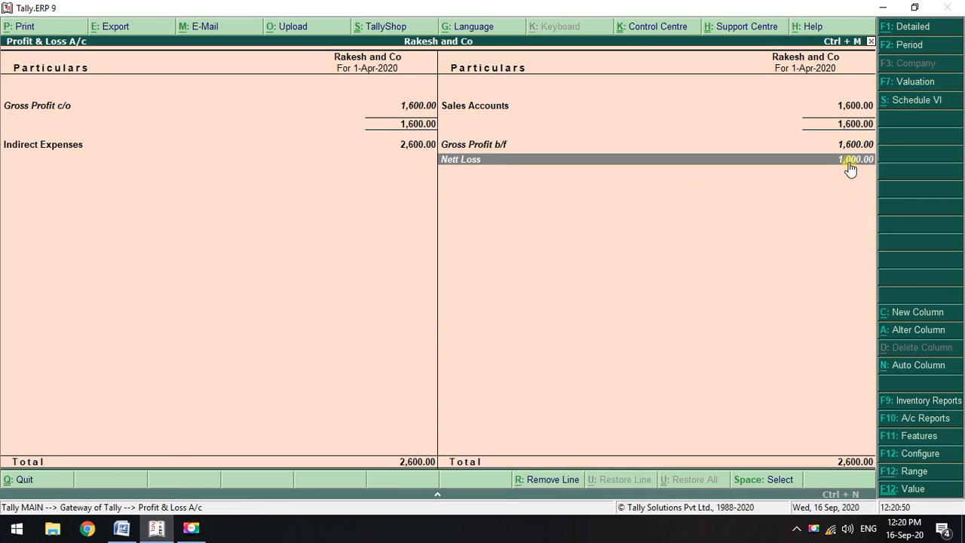
- Select the Profit & Loss A/c line in the Balance Sheet and switch to Word to compare the answer figures
key("Escape")
key("Escape")
key("Escape")
key("Down")
key("Down")
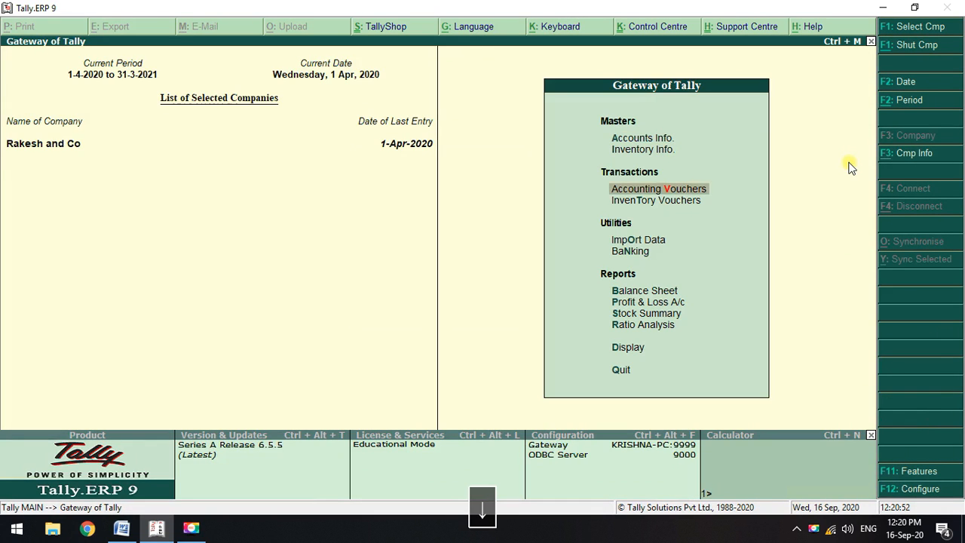
key("Down")
key("Down")
key("Down")
key("Down")
key("Down")
key("Up")
key("Return")
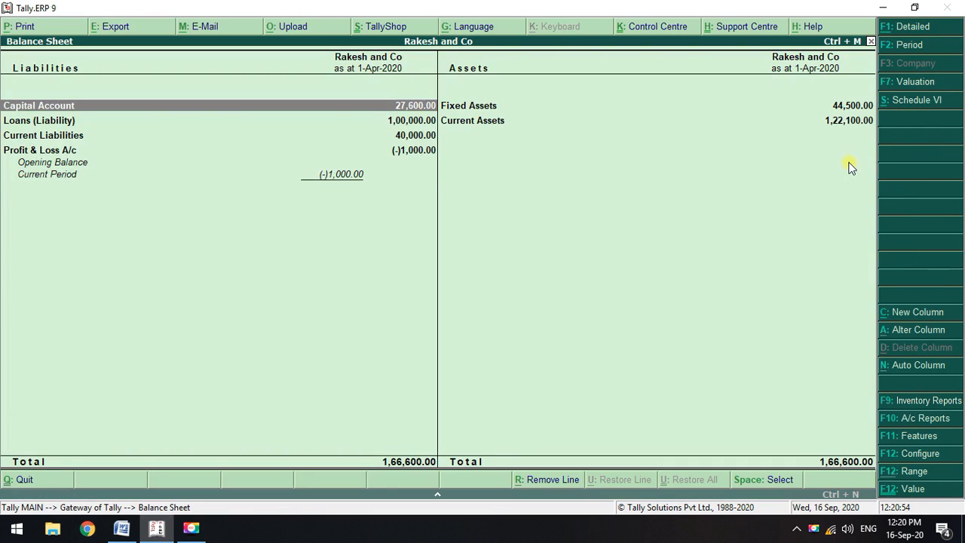
left_click(429, 150)
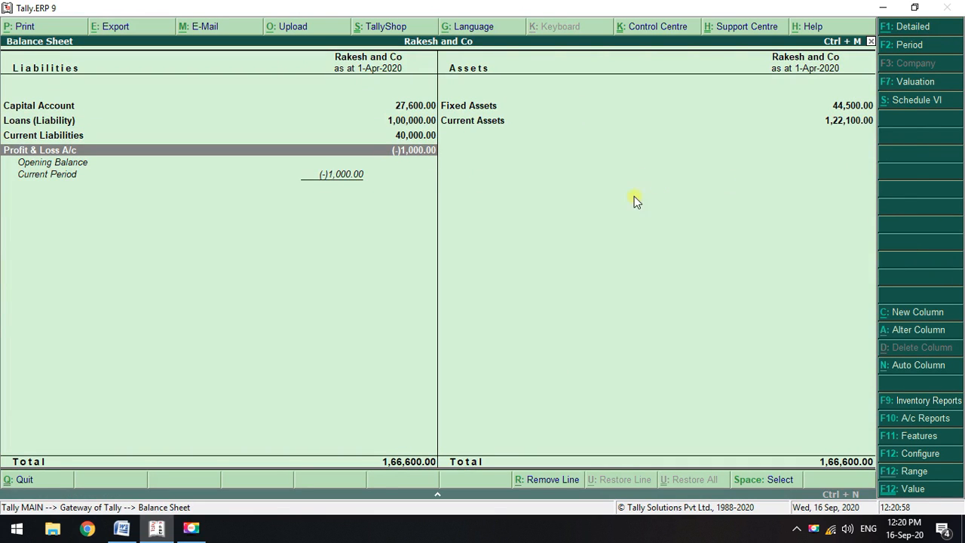
left_click(123, 527)
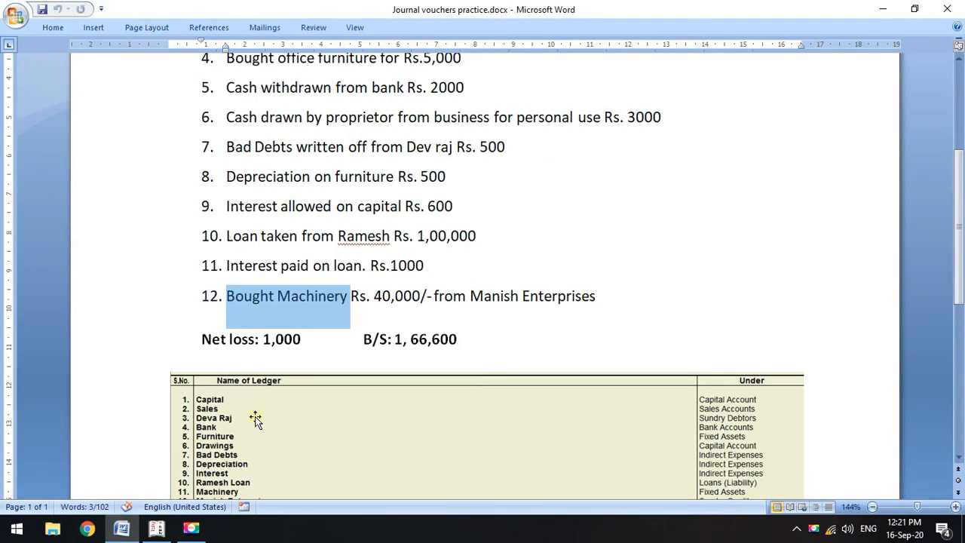
- Highlight the net loss and B/S answer line in the Word document, then switch to Tally.ERP 9 and close the Balance Sheet
left_click_drag(240, 343, 462, 344)
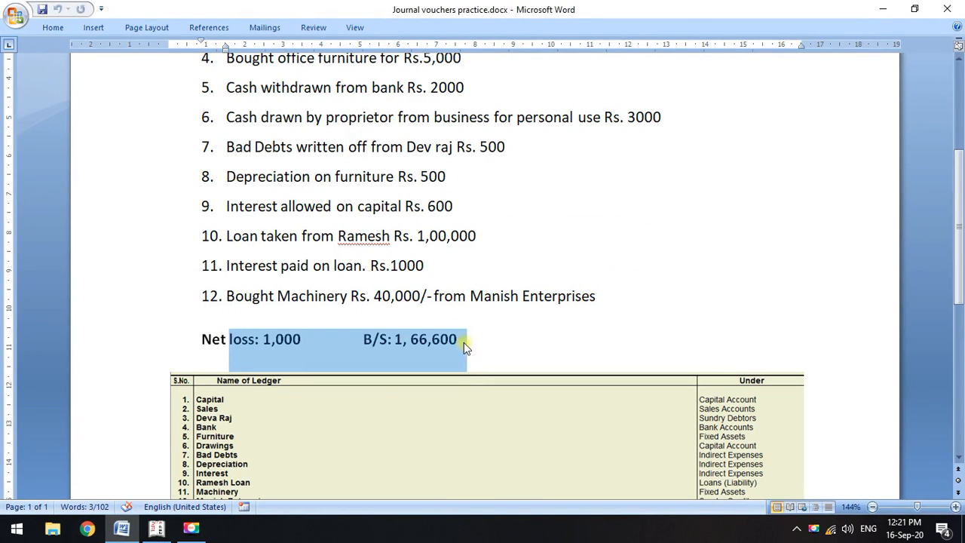
left_click(874, 7)
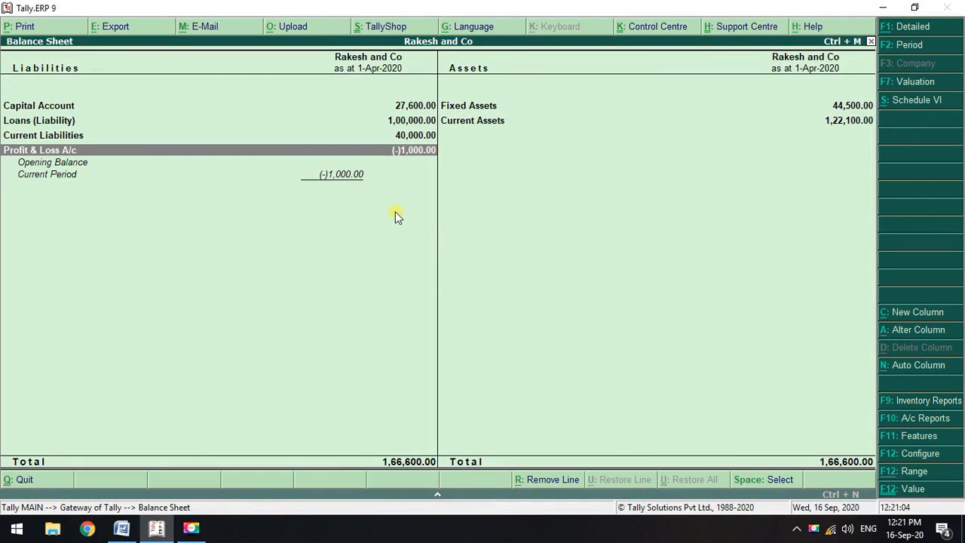
key("Escape")
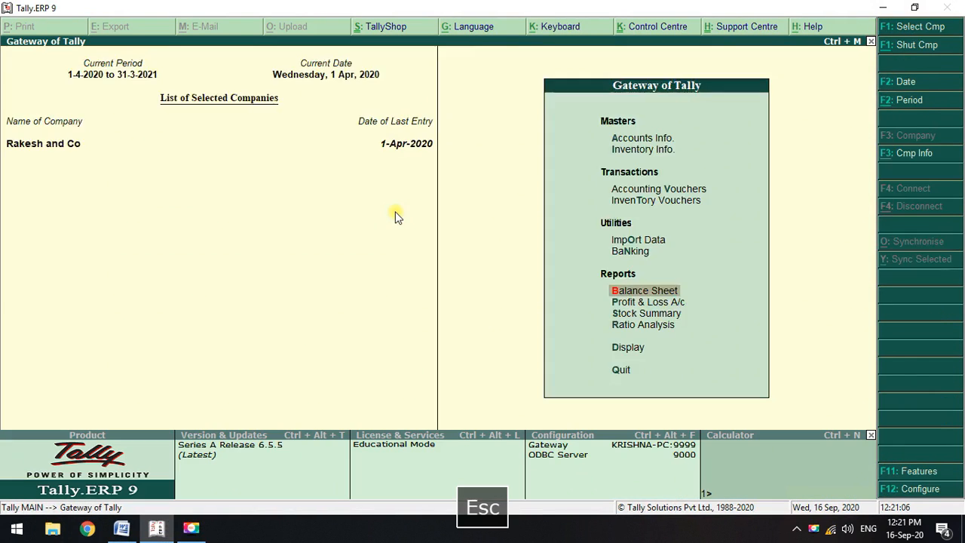
key("Escape")
key("Escape")
- Display the Day Book and open the 3,000 Drawings payment voucher for alteration
key("d")
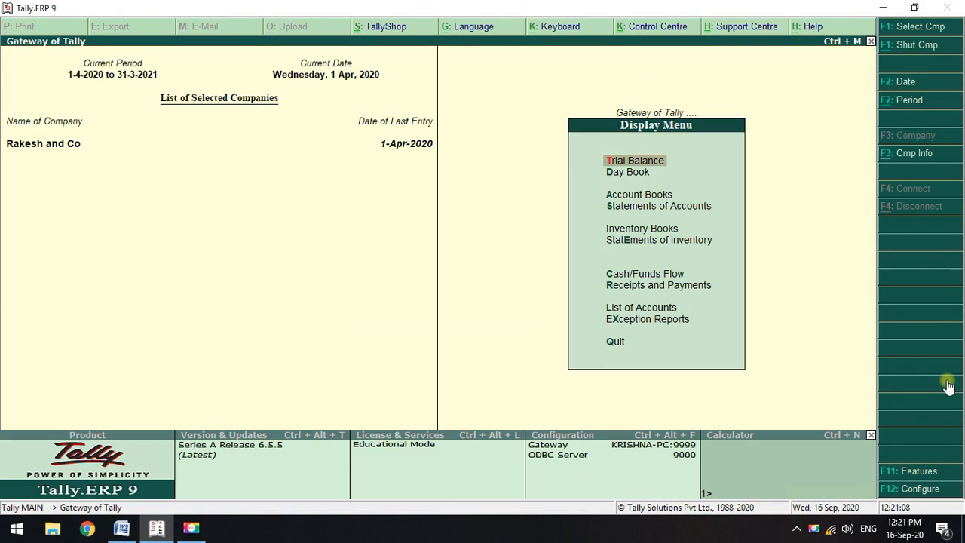
key("d")
key("Down")
key("Down")
key("Down")
key("Return")
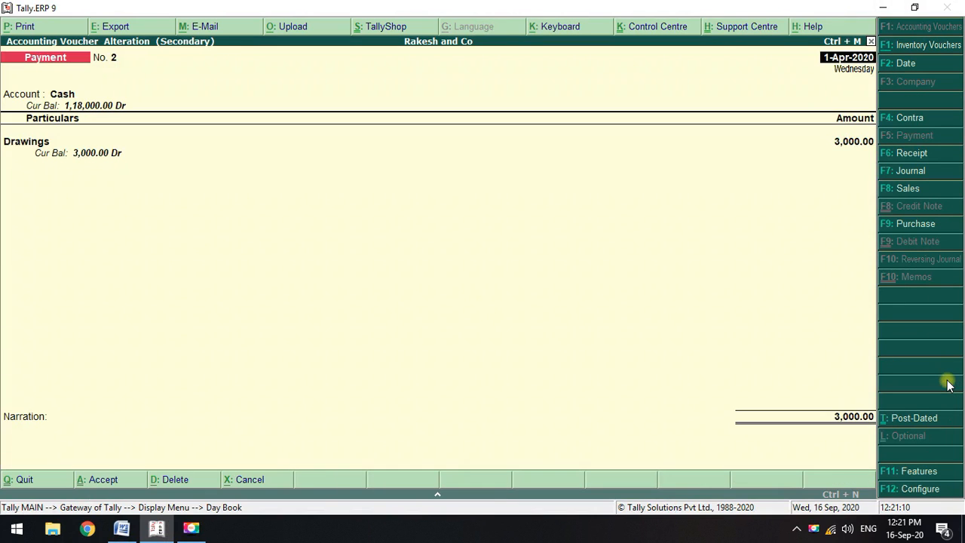
- Go through the Drawings payment voucher's fields down to the narration without changes, and return to the Gateway of Tally
key("Return")
key("Return")
key("Return")
key("Return")
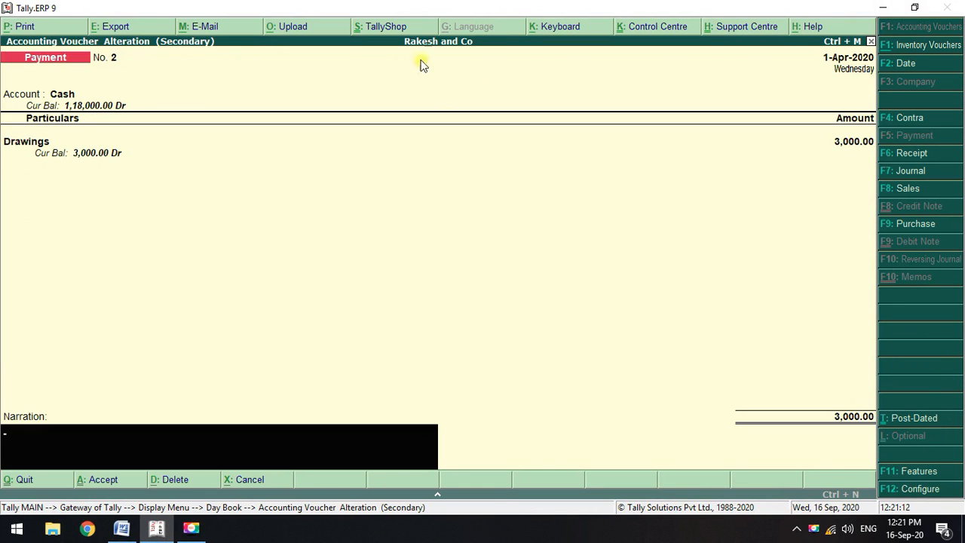
key("Escape")
key("Escape")
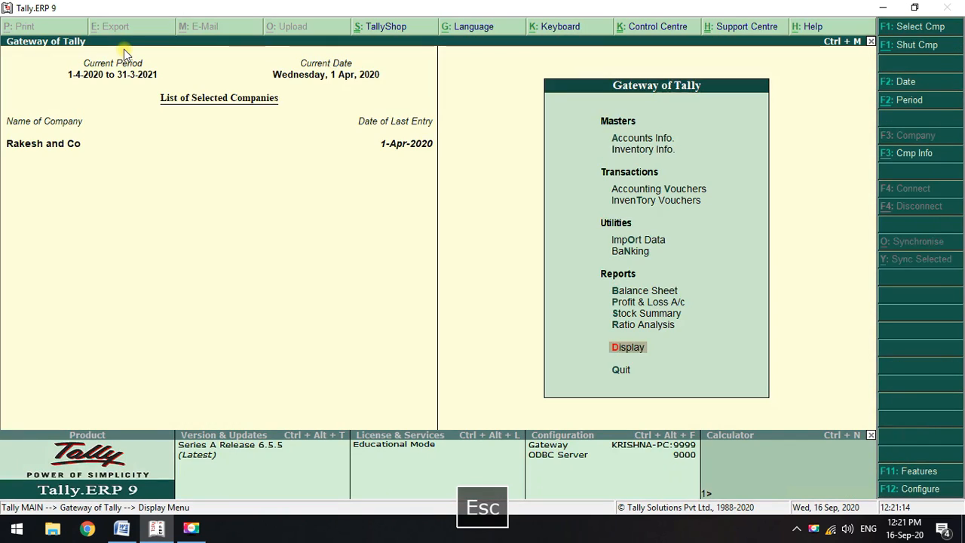
key("Escape")
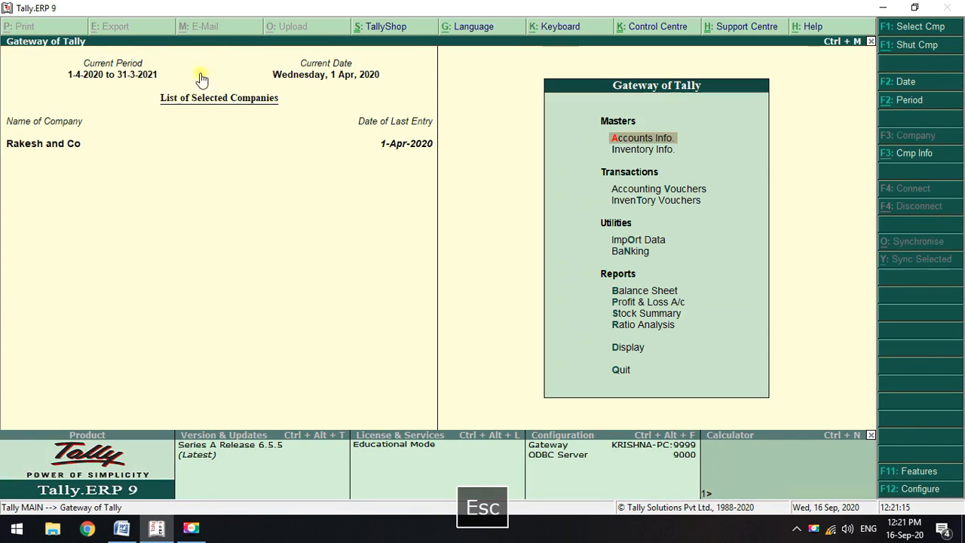
- Open the accounting vouchers, page back through the saved entries to the machinery purchase journal, and return to the Gateway of Tally
left_click(693, 190)
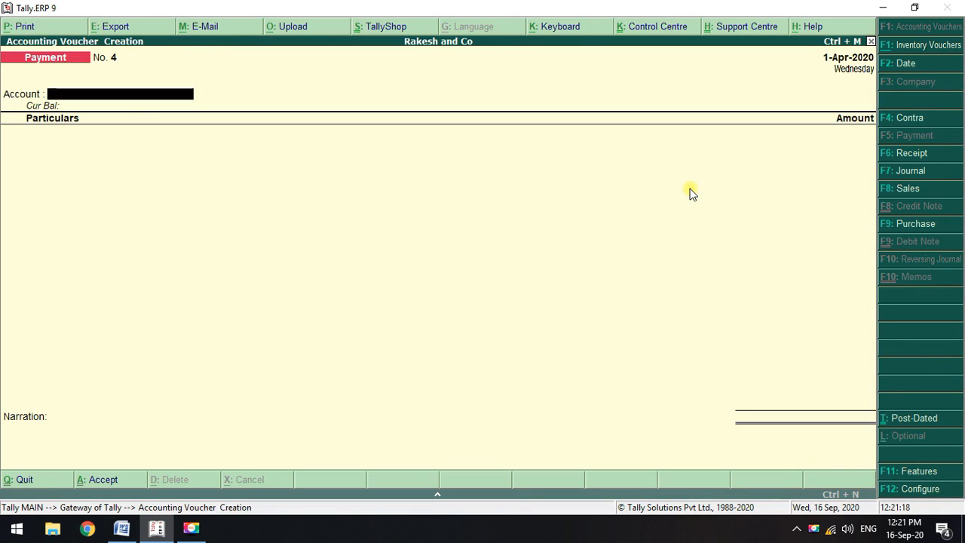
key("Page_Up")
key("Page_Up")
key("Page_Up")
key("Page_Up")
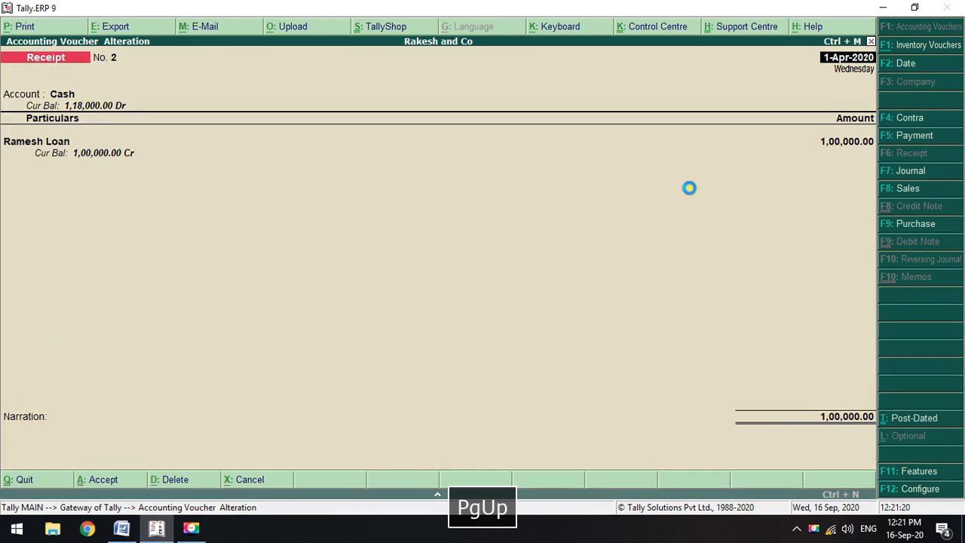
key("Page_Up")
key("Page_Up")
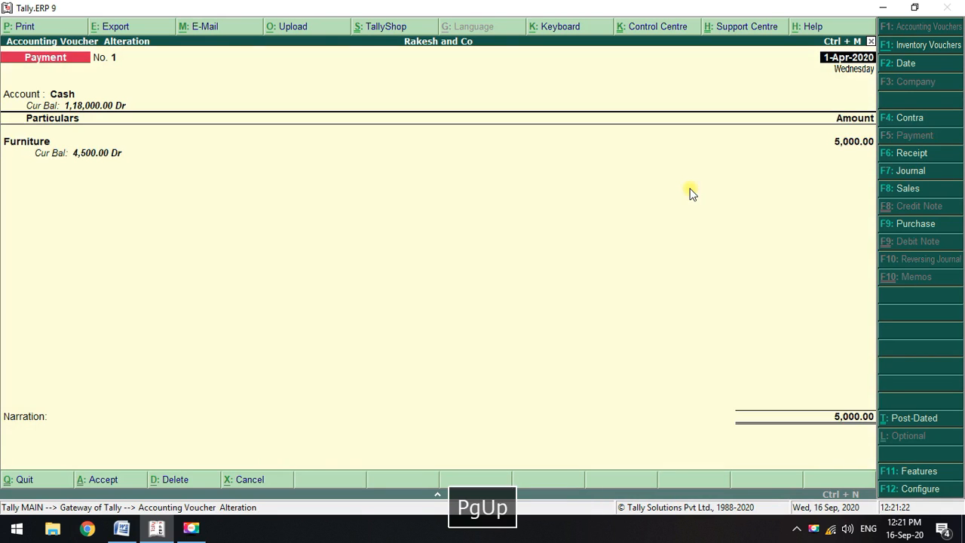
key("Page_Up")
key("Page_Up")
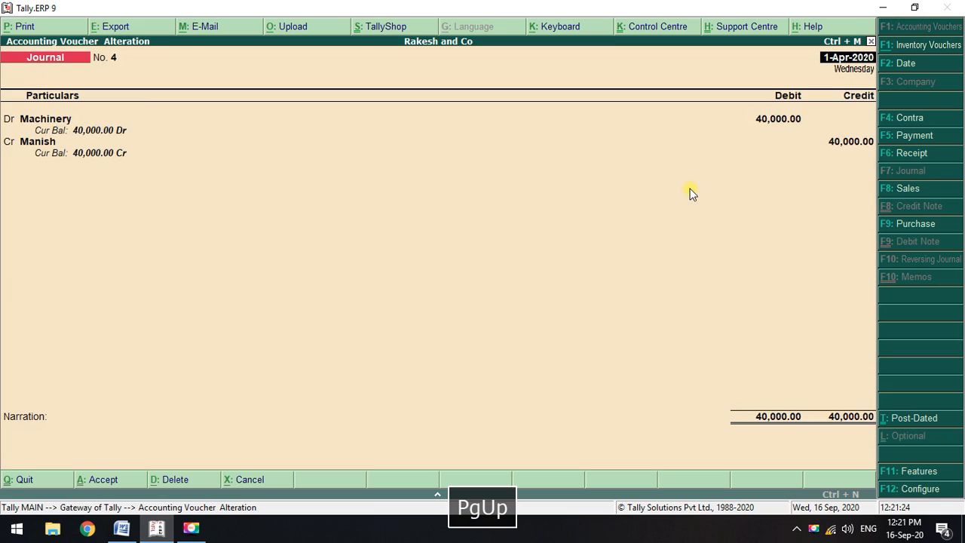
key("Escape")
key("Escape")
key("Escape")
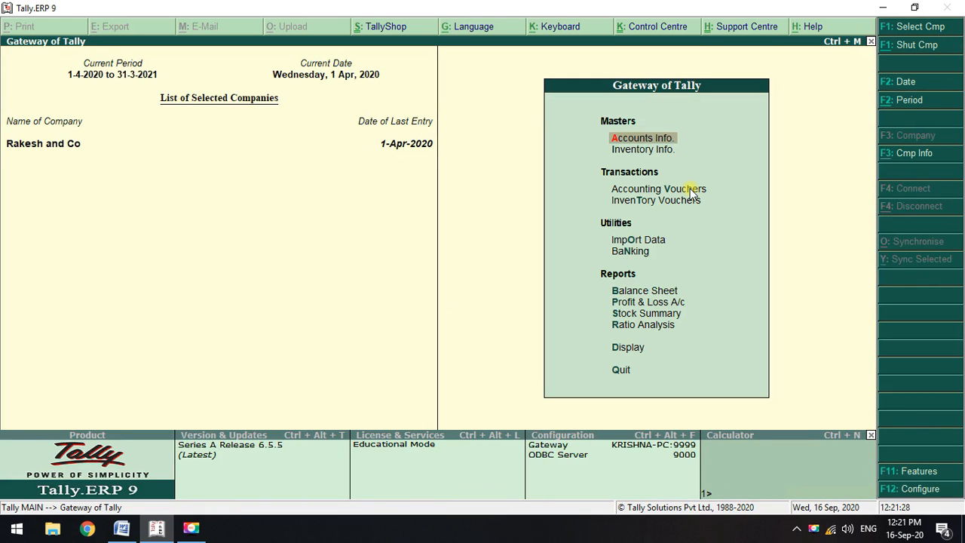
- Switch to Word to recheck the net loss and B/S answers, clear the text selection, and return to Tally.ERP 9
left_click(122, 528)
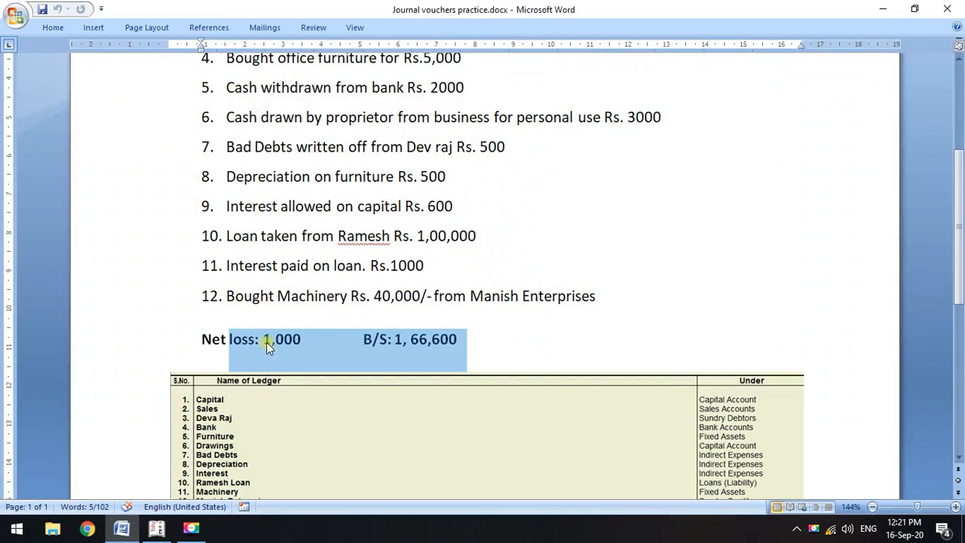
left_click(595, 295)
key("alt+Tab")
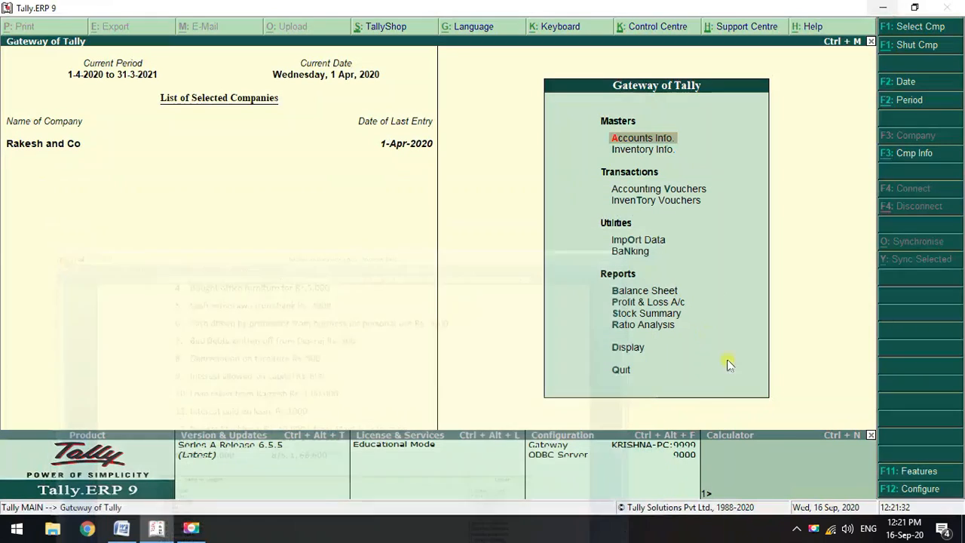